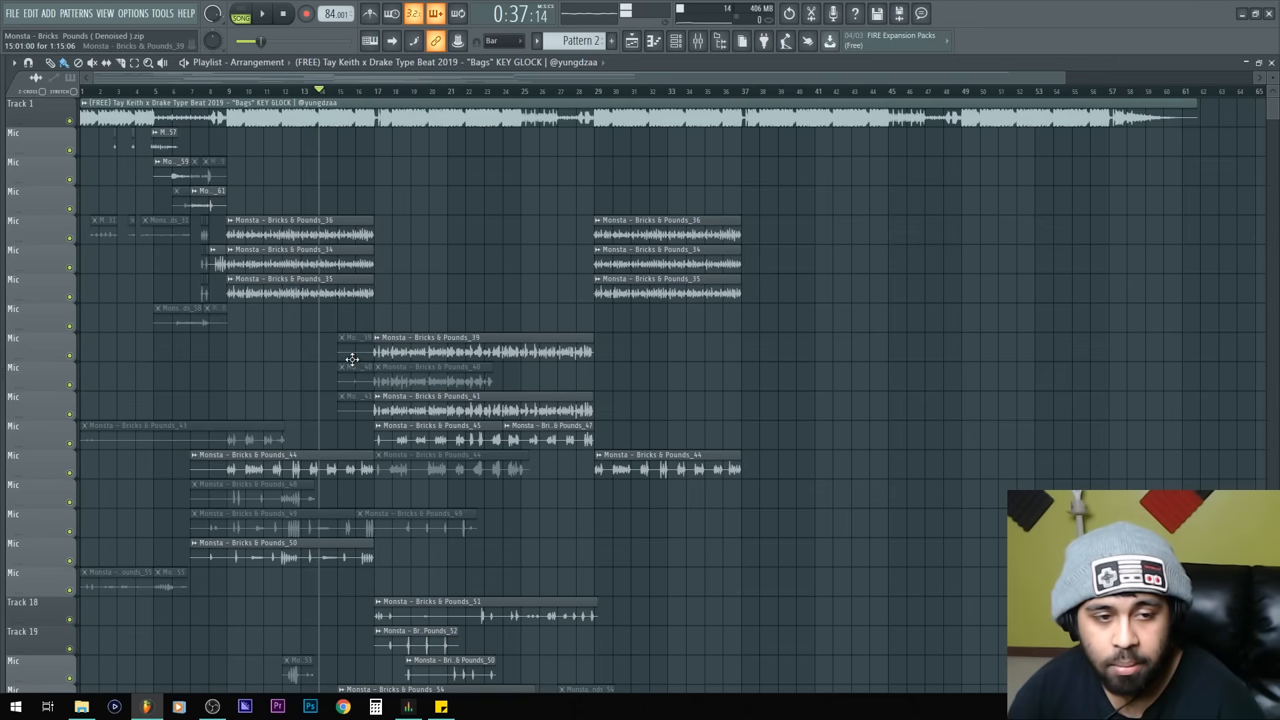
Step: Delete the small stray vocal clip fragments scattered across the playlist
right_click(365, 385)
right_click(377, 385)
right_click(354, 402)
right_click(193, 320)
right_click(214, 318)
right_click(313, 210)
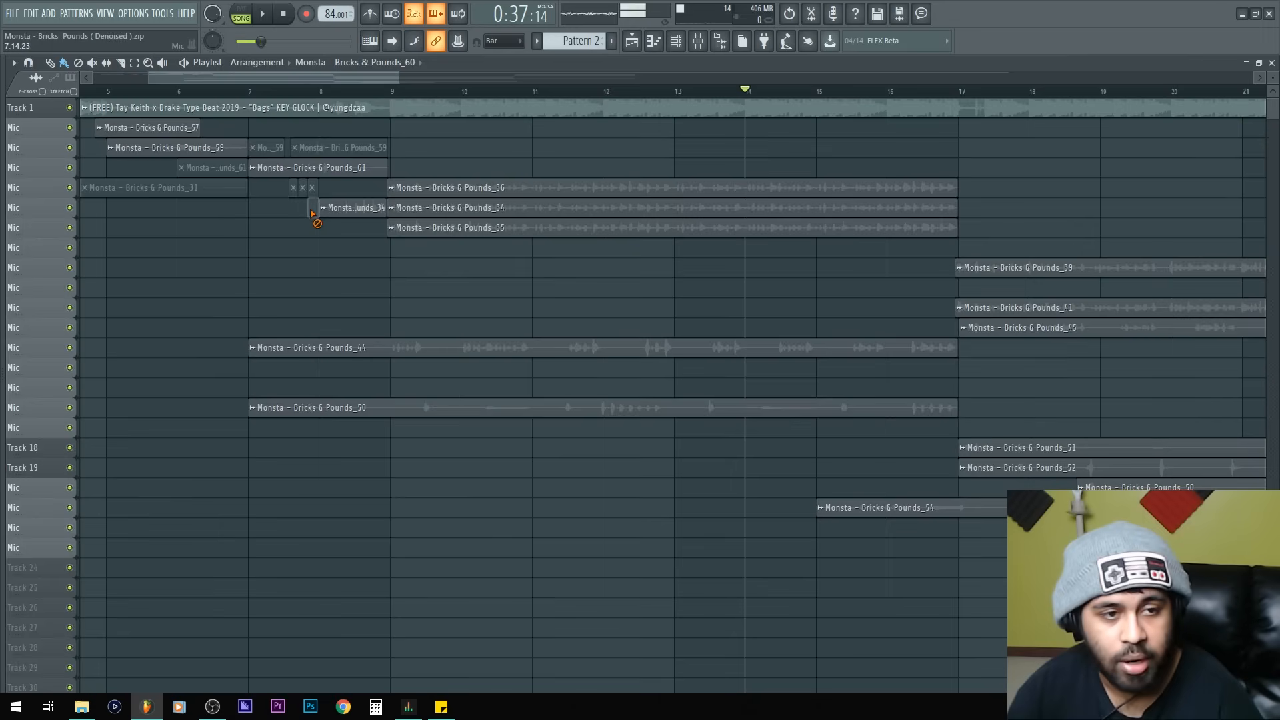
right_click(304, 189)
right_click(291, 188)
right_click(321, 147)
right_click(277, 148)
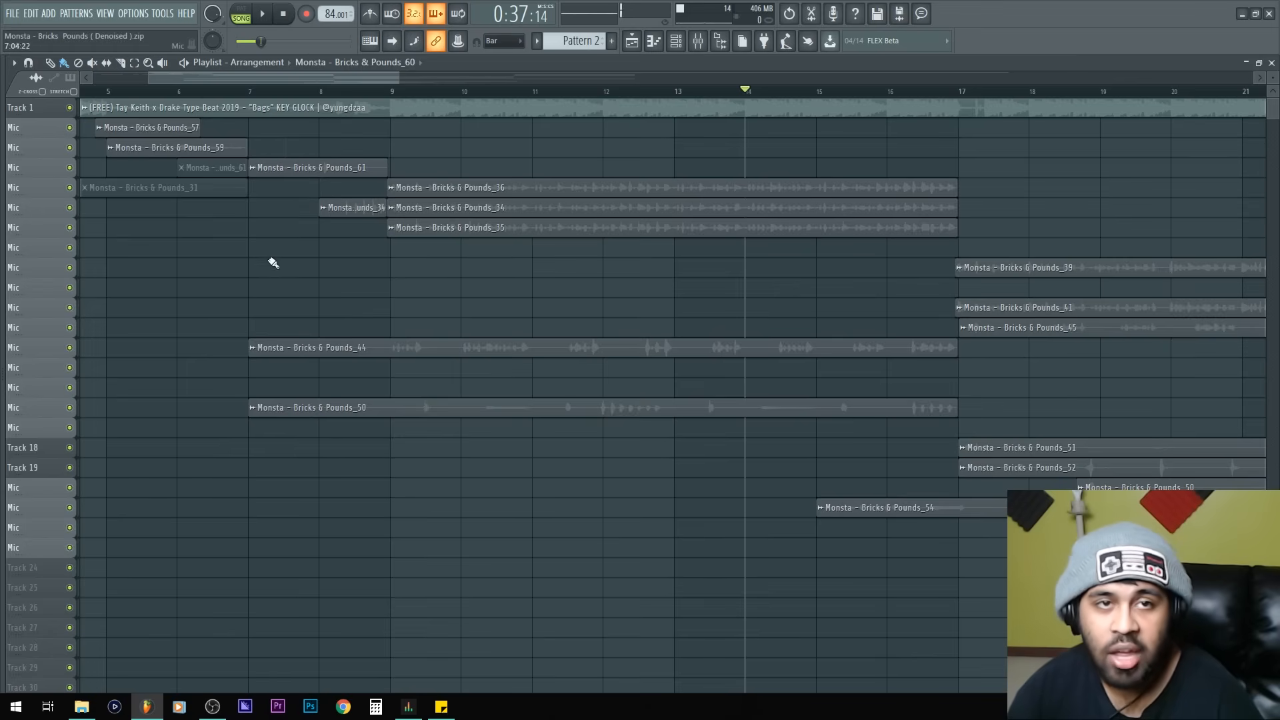
Step: Delete the remaining leftover clip fragments near the start of the arrangement
scroll(366, 253, left, 5)
right_click(440, 189)
right_click(459, 175)
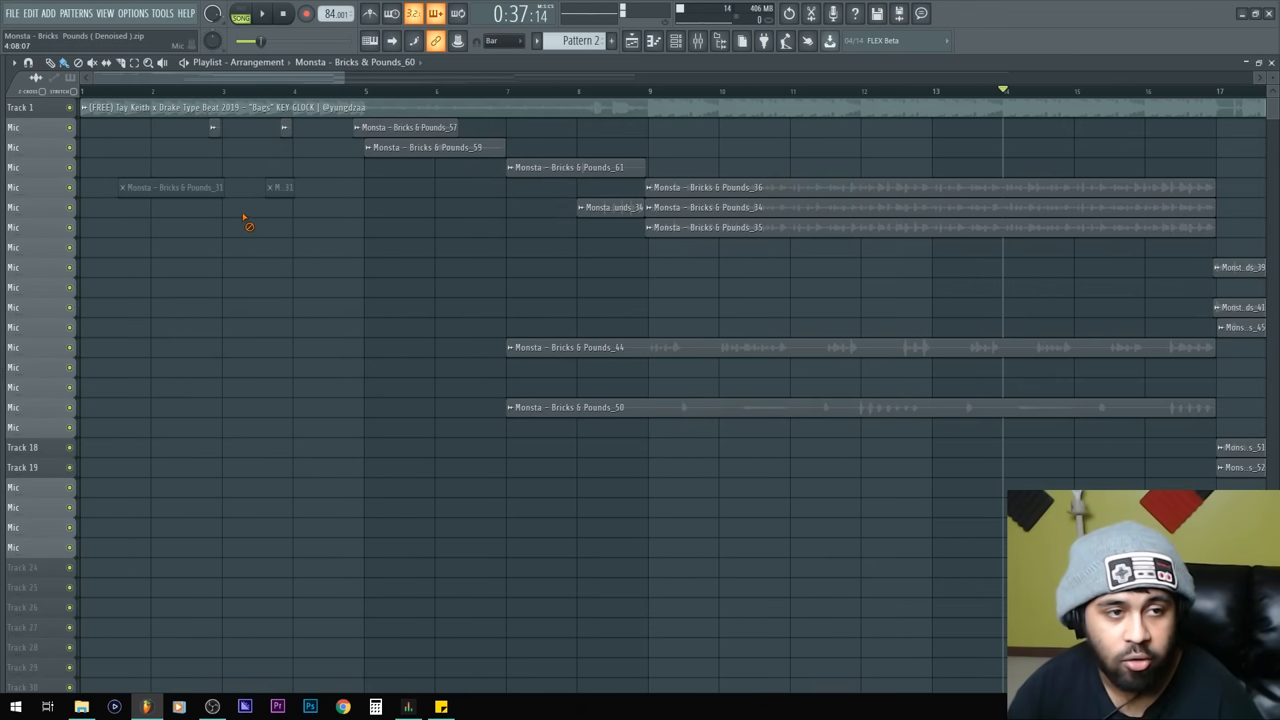
right_click(278, 189)
scroll(309, 306, down, 5)
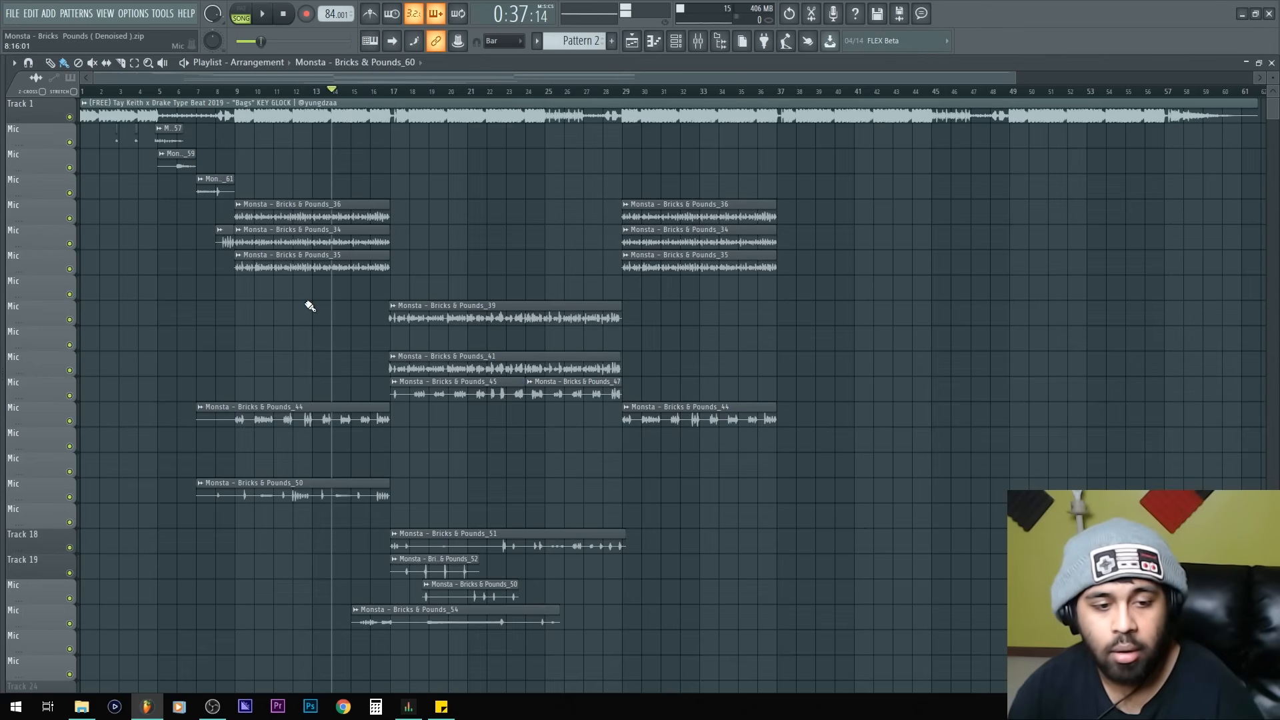
Step: Open the channel rack and run the Tools macro that purges unused audio clips
key(F6)
click(164, 14)
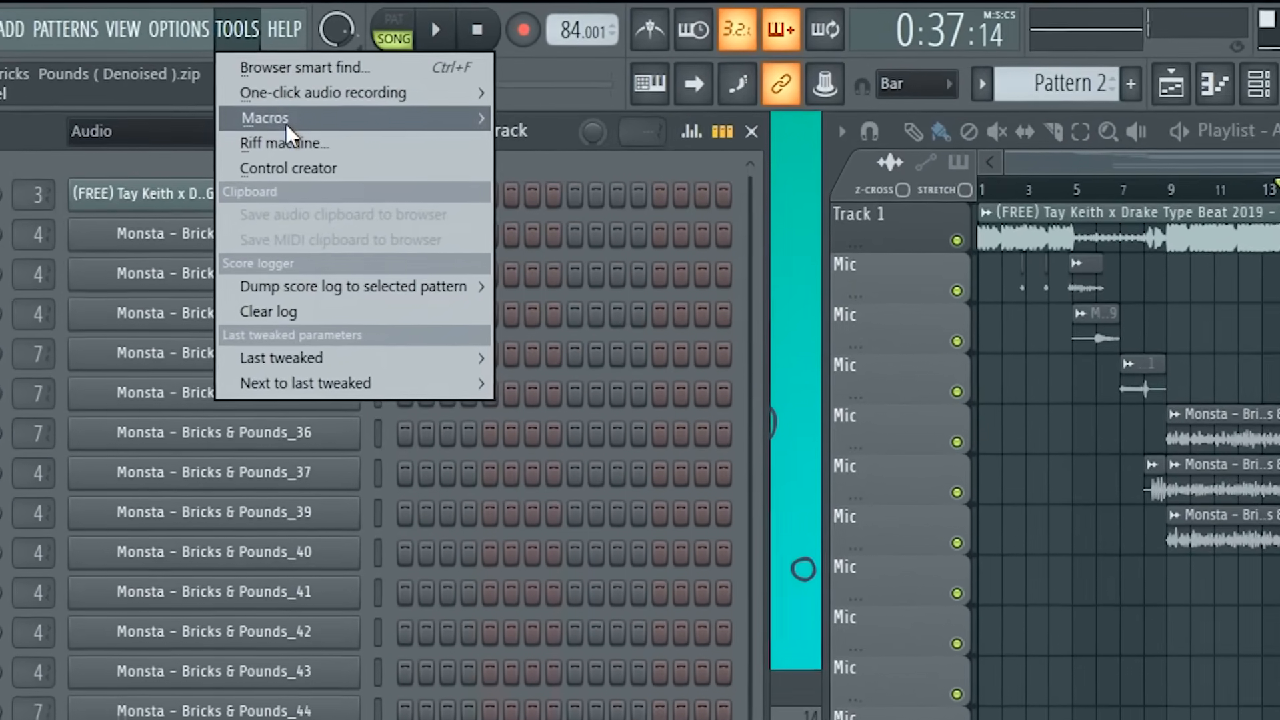
mouse_move(253, 100)
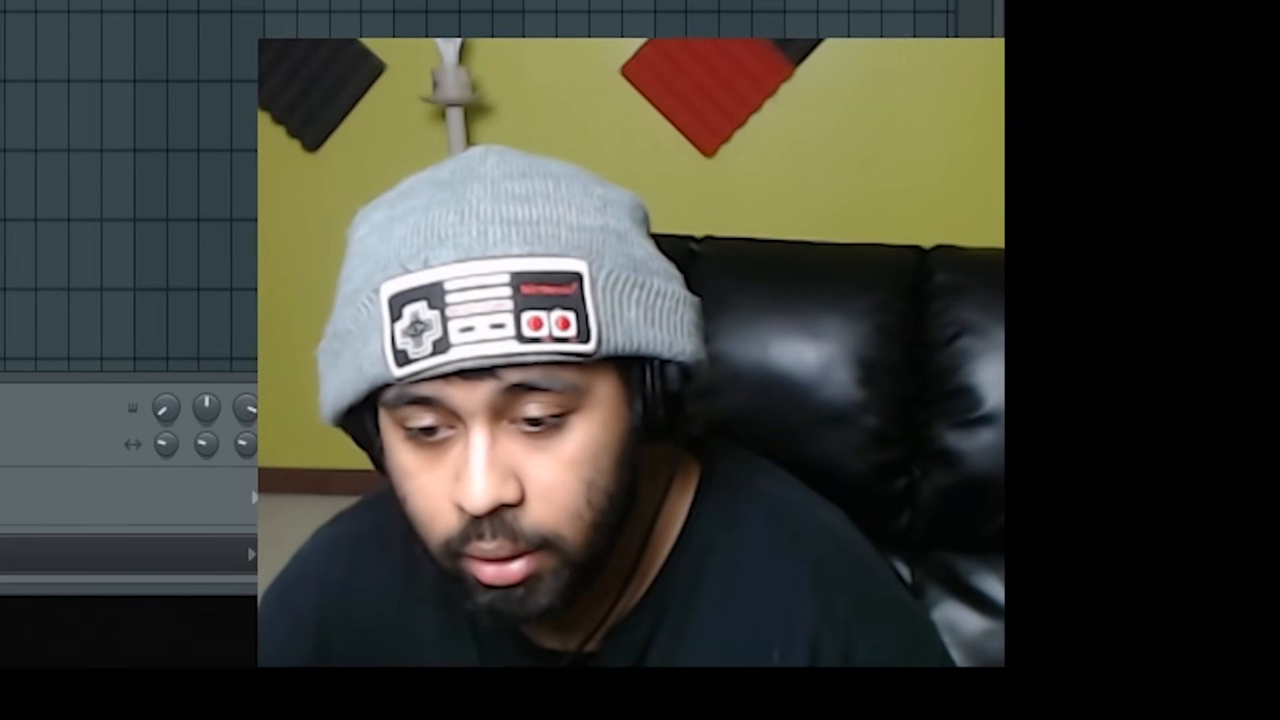
click(346, 143)
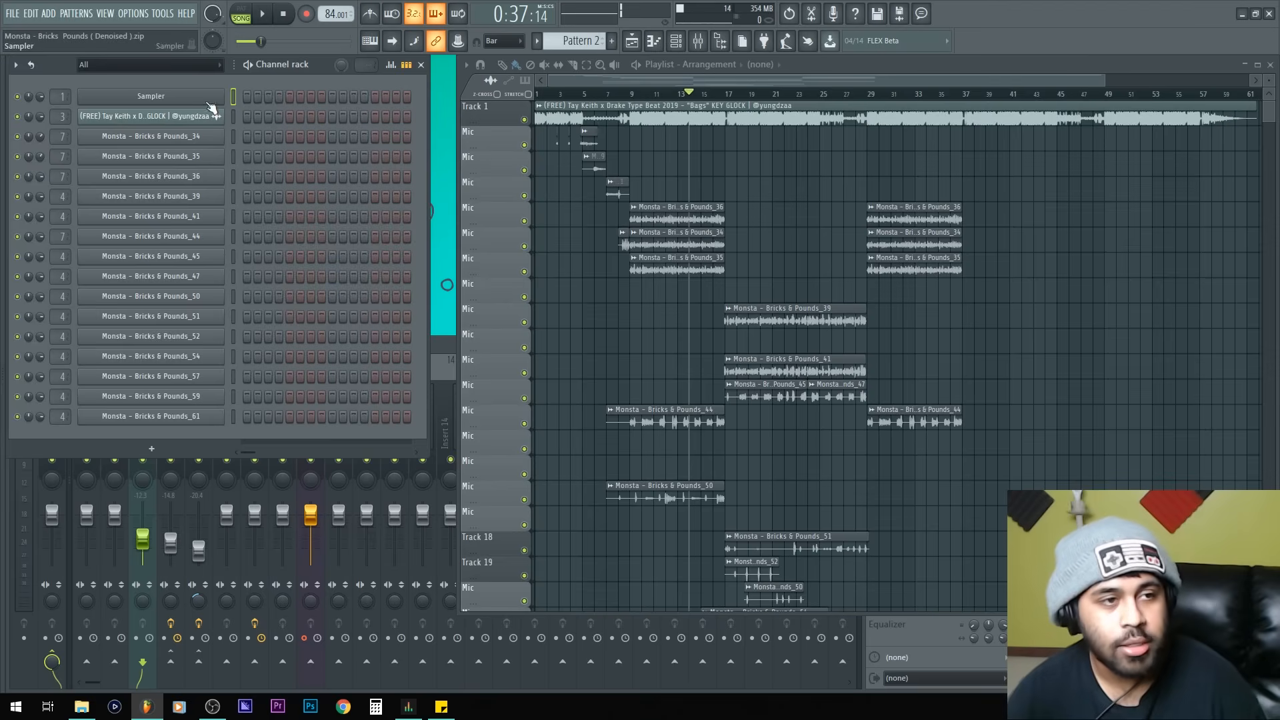
Step: Delete the empty Sampler channel from the channel rack
click(198, 103)
click(193, 103)
right_click(185, 101)
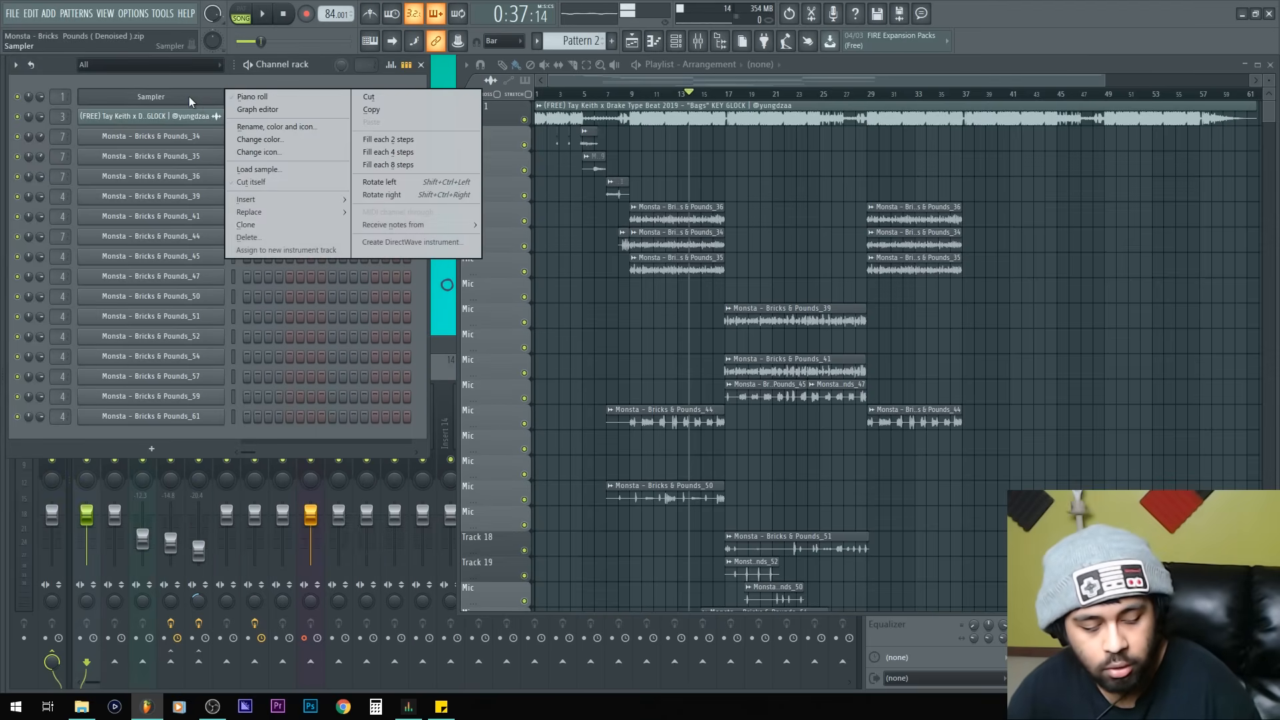
click(248, 238)
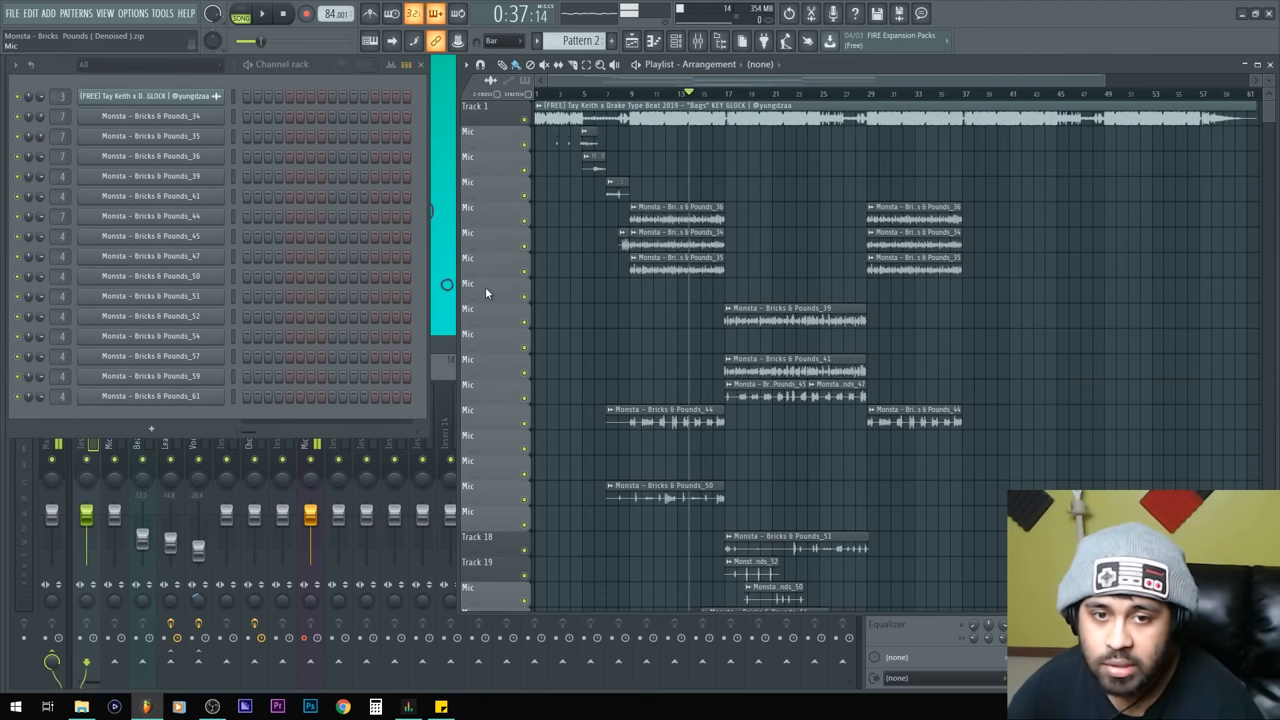
Step: Reorder the playlist tracks so the Bricks & Pounds_44 and _50 tracks sit directly under the _35 track
drag(486, 288, 487, 371)
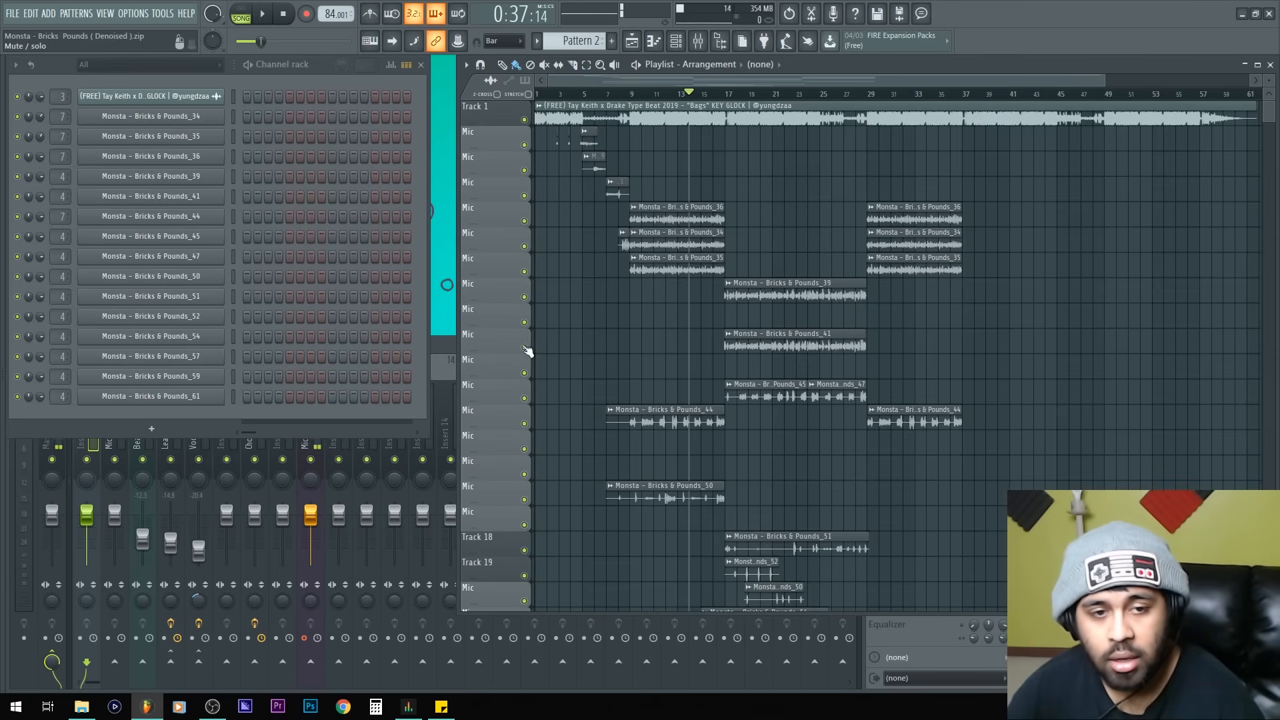
double_click(901, 63)
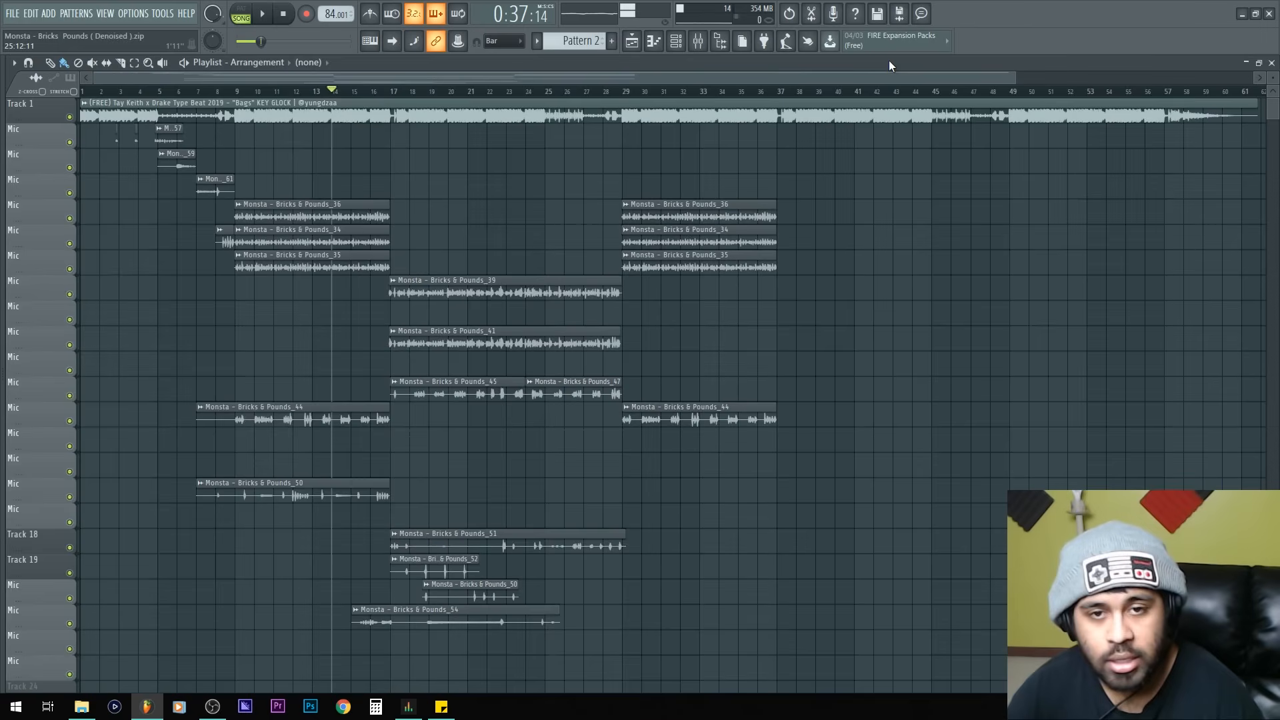
ctrl+right_click(675, 288)
ctrl+right_click(478, 336)
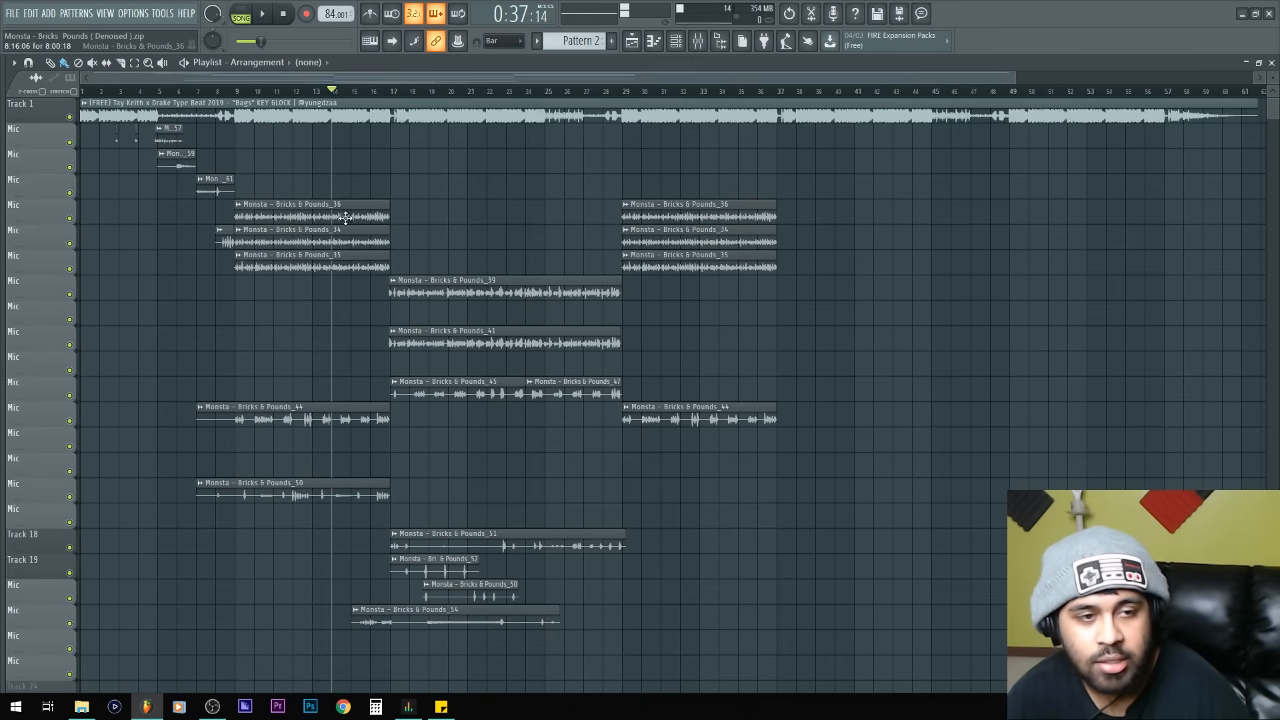
drag(46, 421, 45, 287)
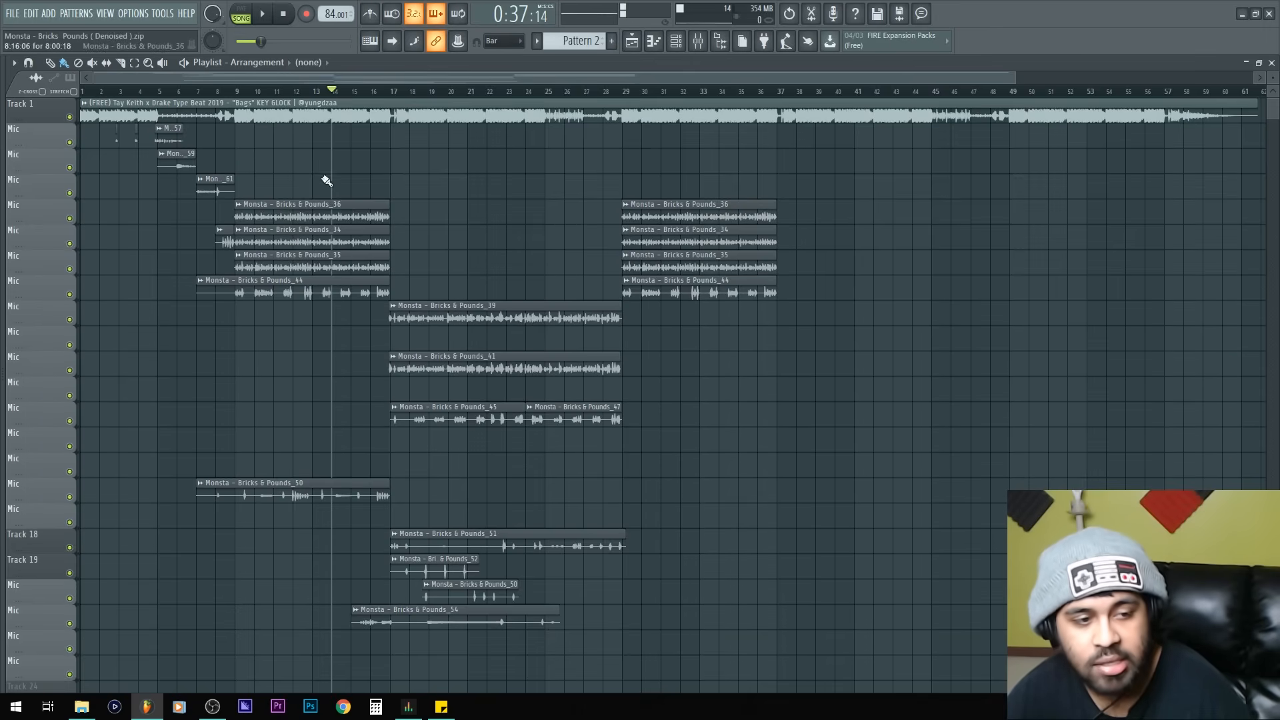
drag(43, 490, 42, 318)
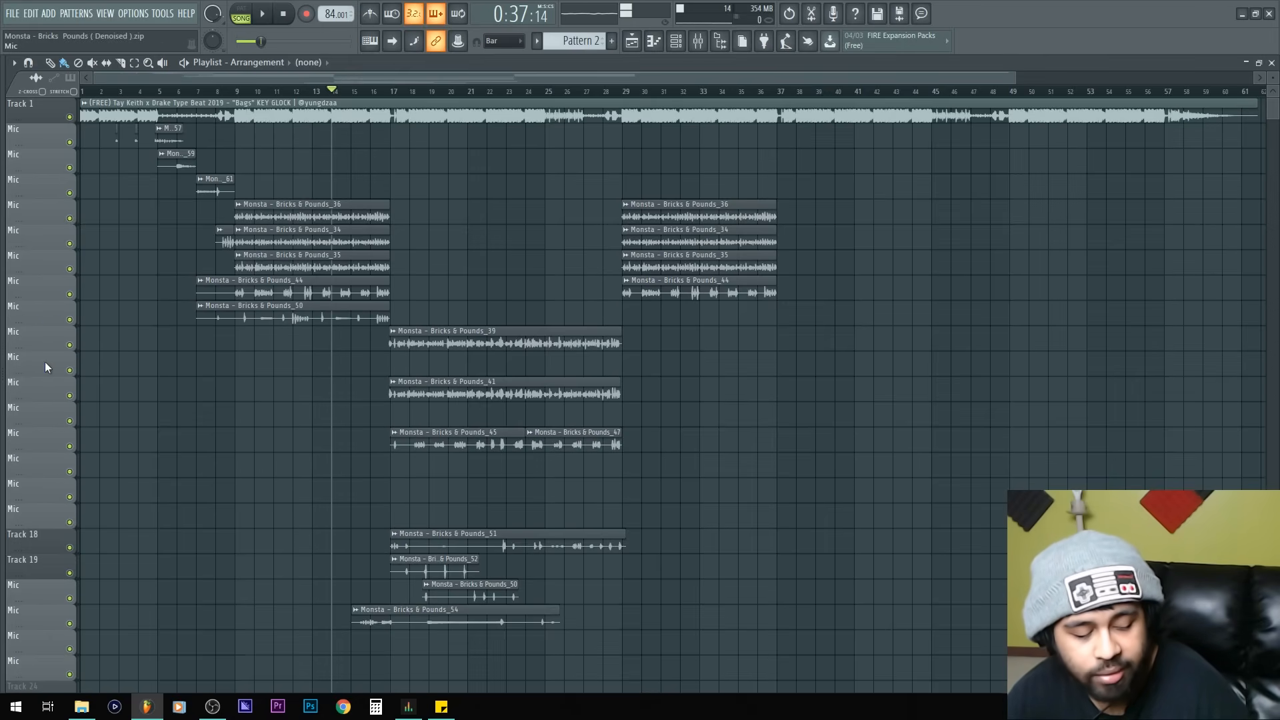
Step: Move the _51 and _54 tracks up beneath the _45 track and push the empty tracks down
scroll(61, 392, right, 3)
scroll(59, 399, left, 3)
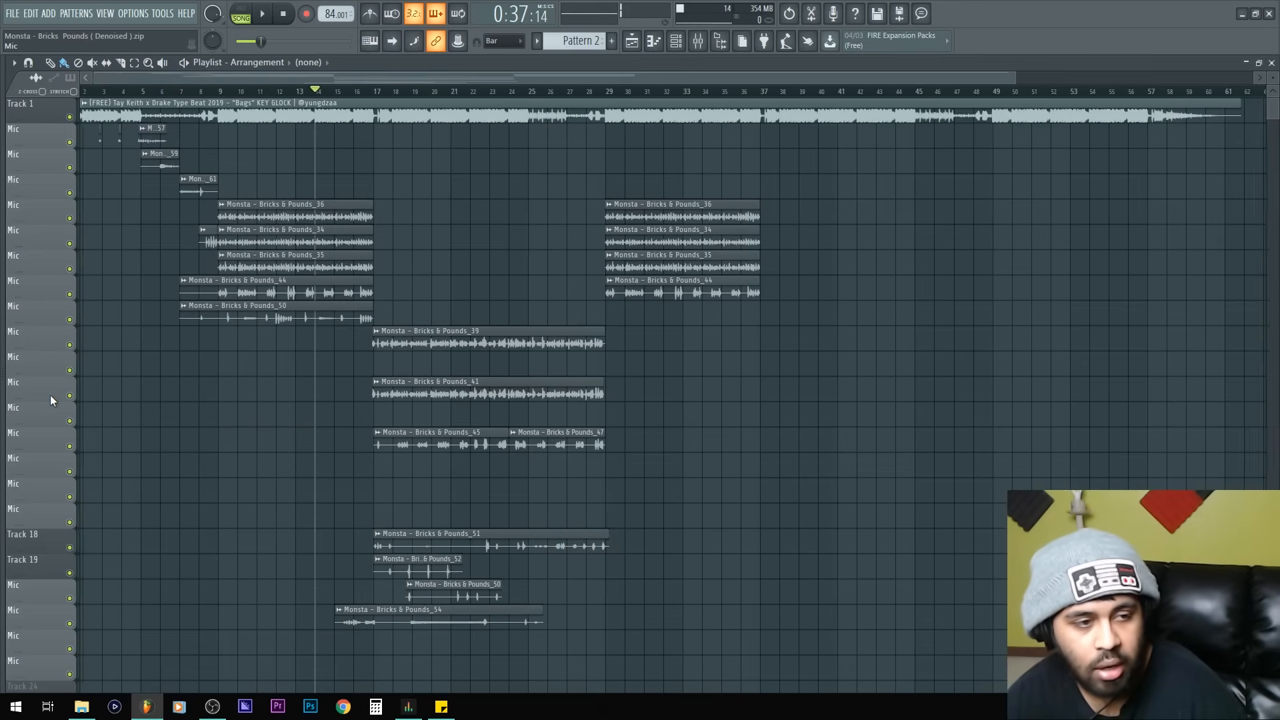
drag(50, 538, 46, 464)
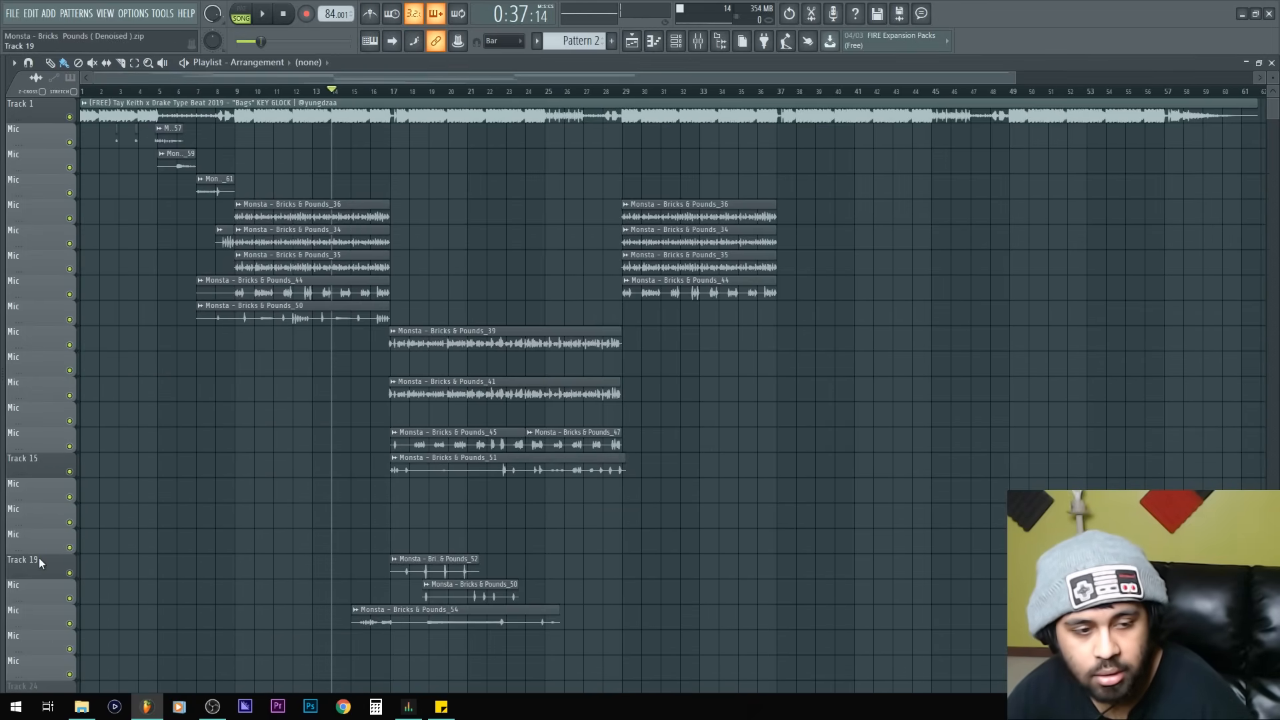
drag(35, 612, 30, 486)
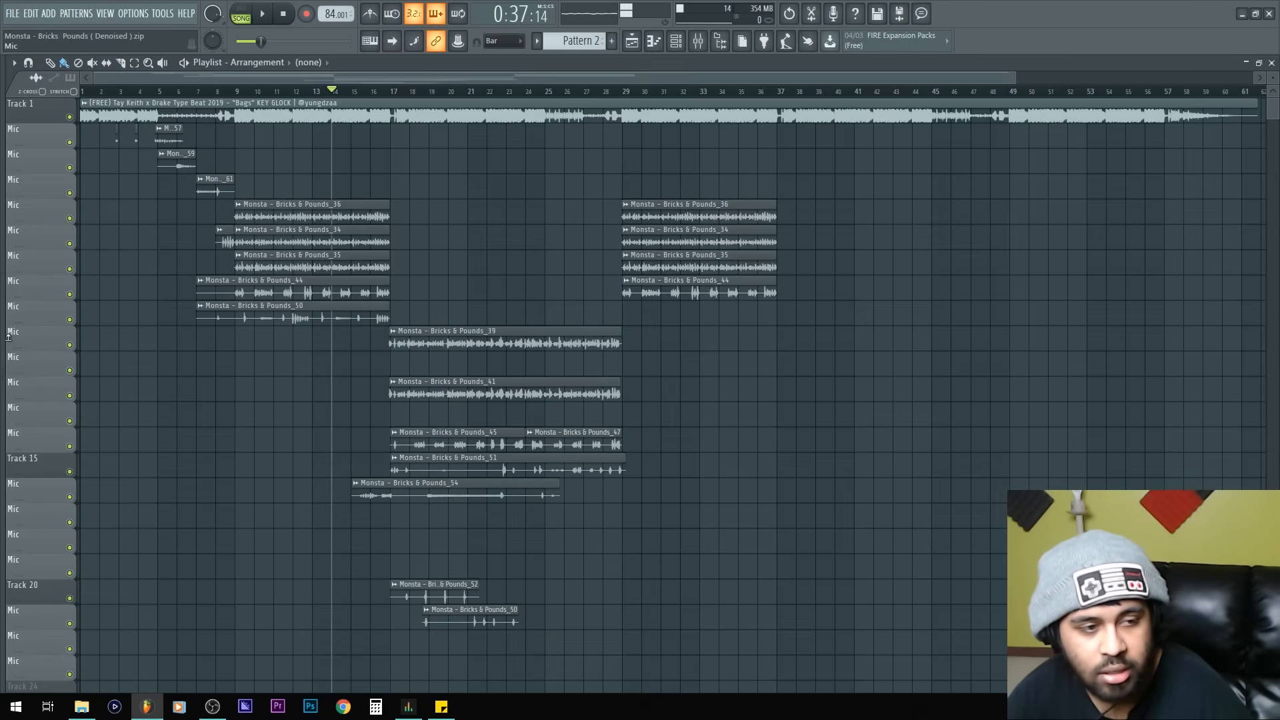
drag(19, 411, 18, 489)
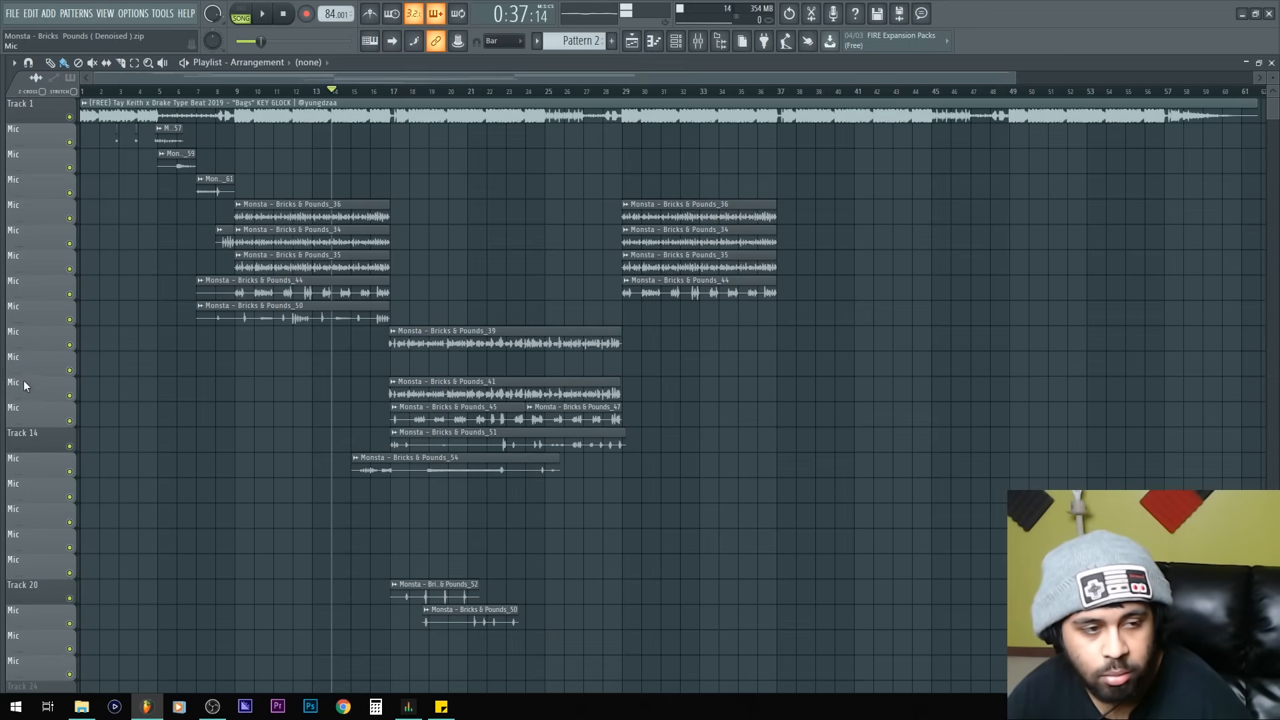
drag(23, 358, 22, 491)
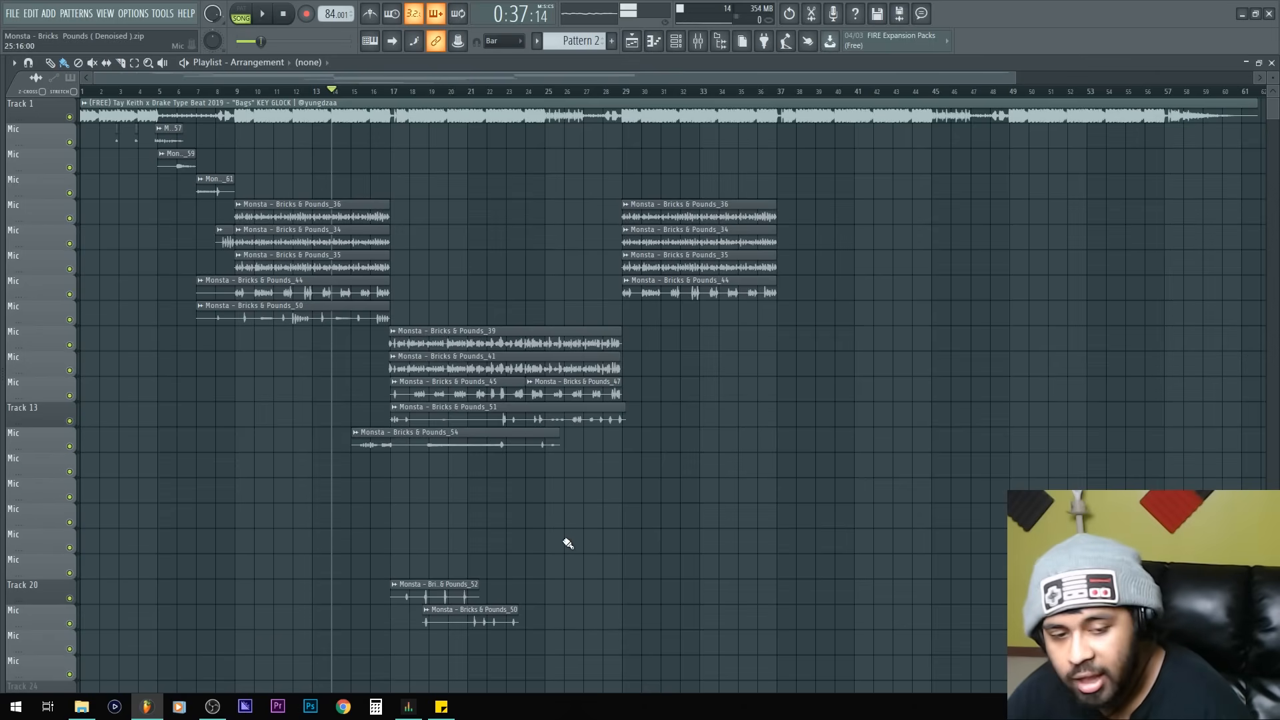
Step: Move the last two vocal clips up so they sit directly below the _54 clip
drag(573, 536, 421, 645)
scroll(413, 610, up, 4)
drag(475, 586, 475, 462)
ctrl+click(420, 545)
ctrl+right_click(419, 545)
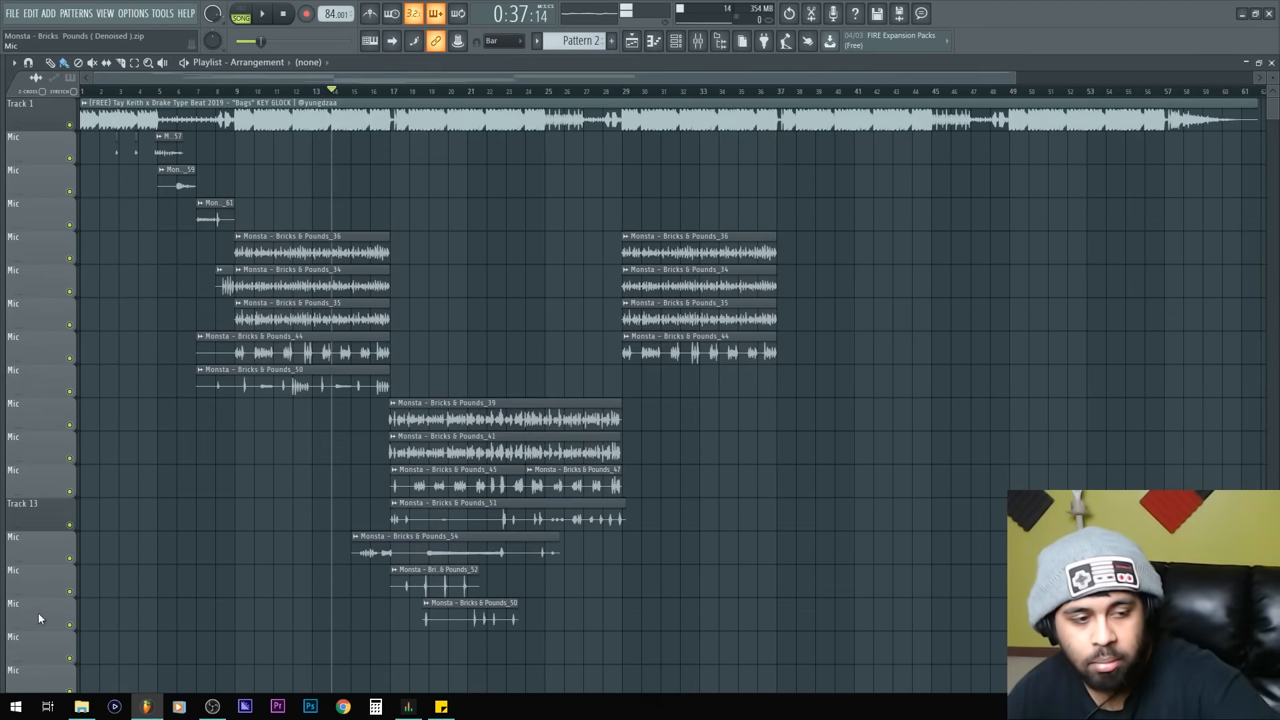
Step: Move the _61 clip onto the same track as the _59 clip and delete the emptied track
scroll(29, 557, down, 2)
scroll(27, 551, down, 3)
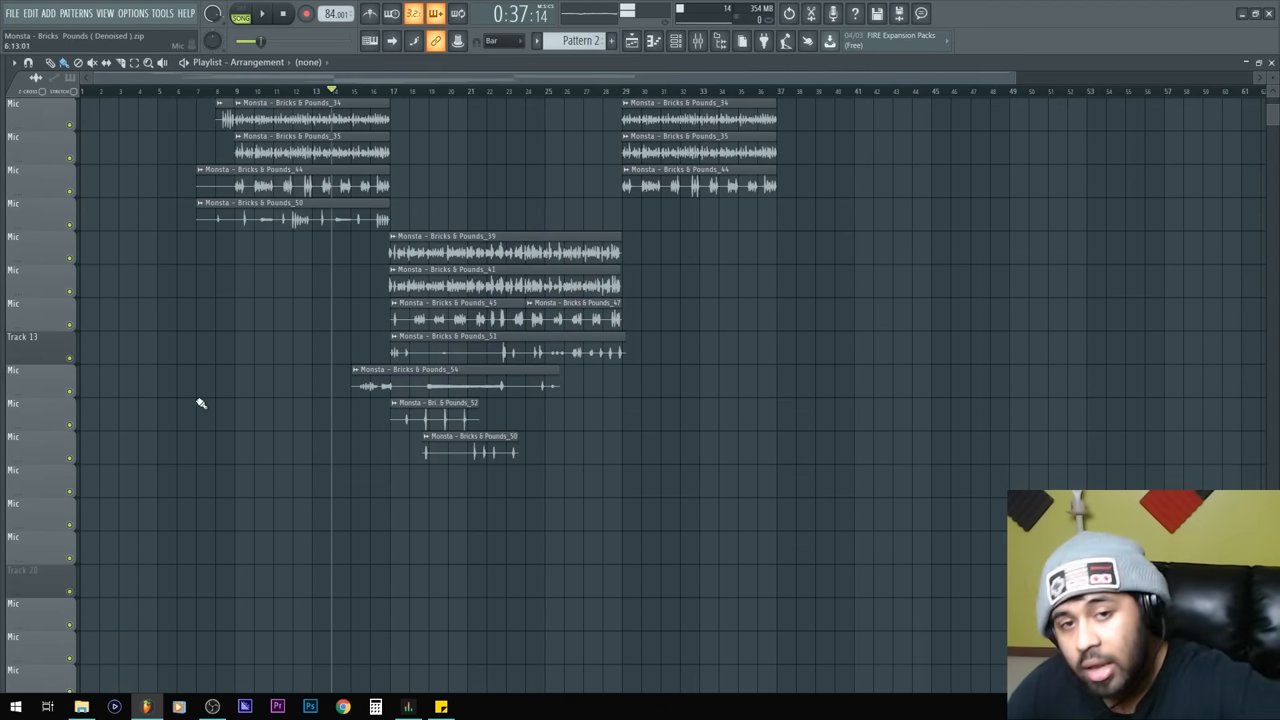
scroll(193, 300, up, 5)
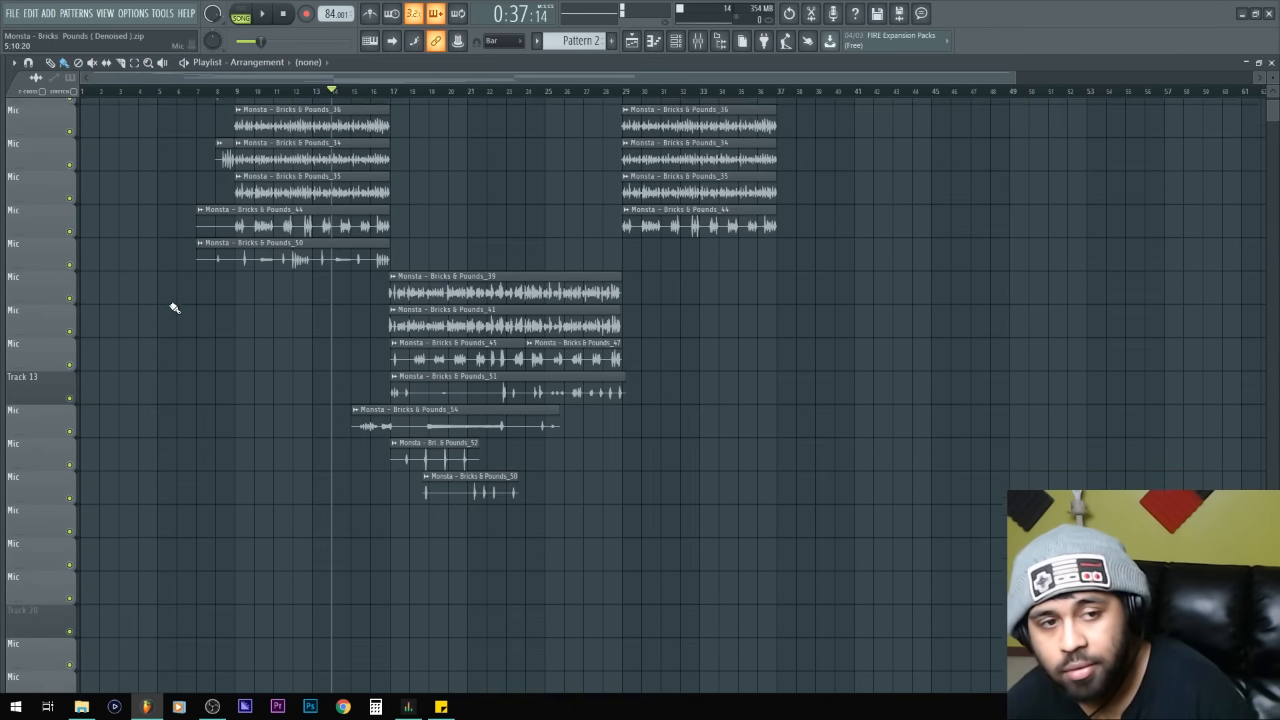
scroll(199, 285, up, 1)
scroll(226, 257, up, 6)
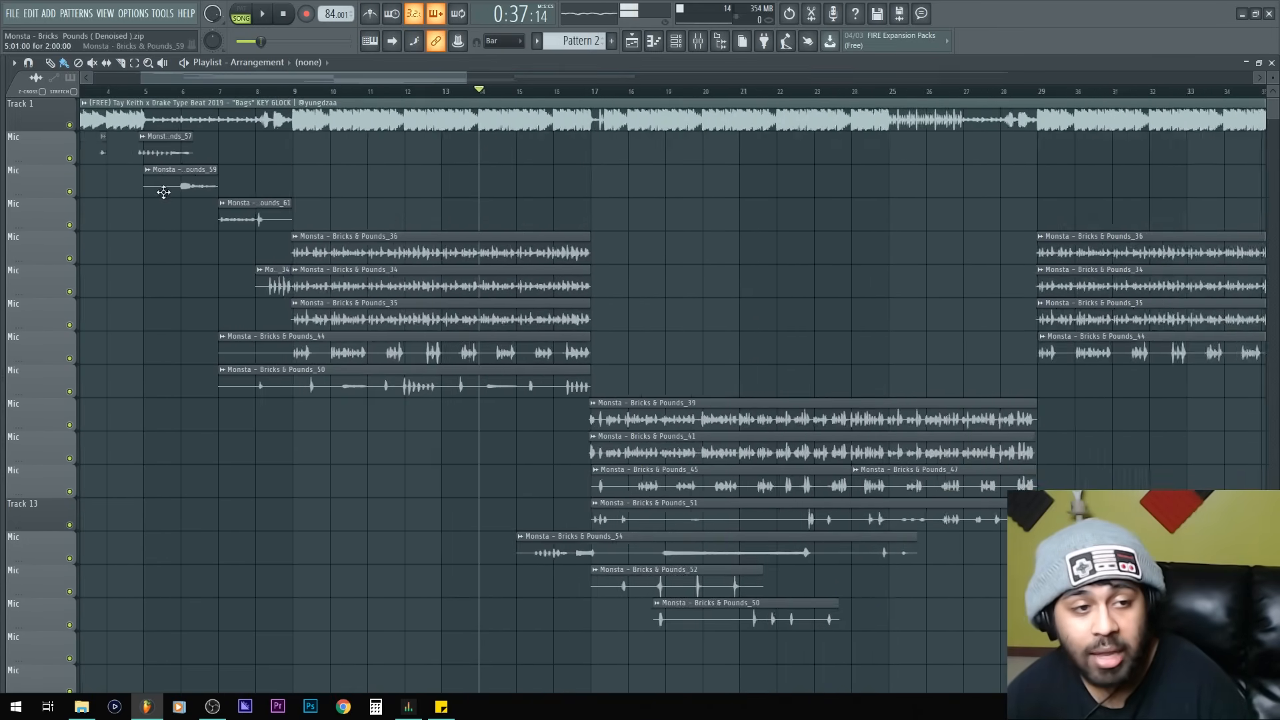
drag(453, 266, 454, 212)
scroll(100, 237, down, 5)
right_click(32, 225)
click(67, 400)
key(Return)
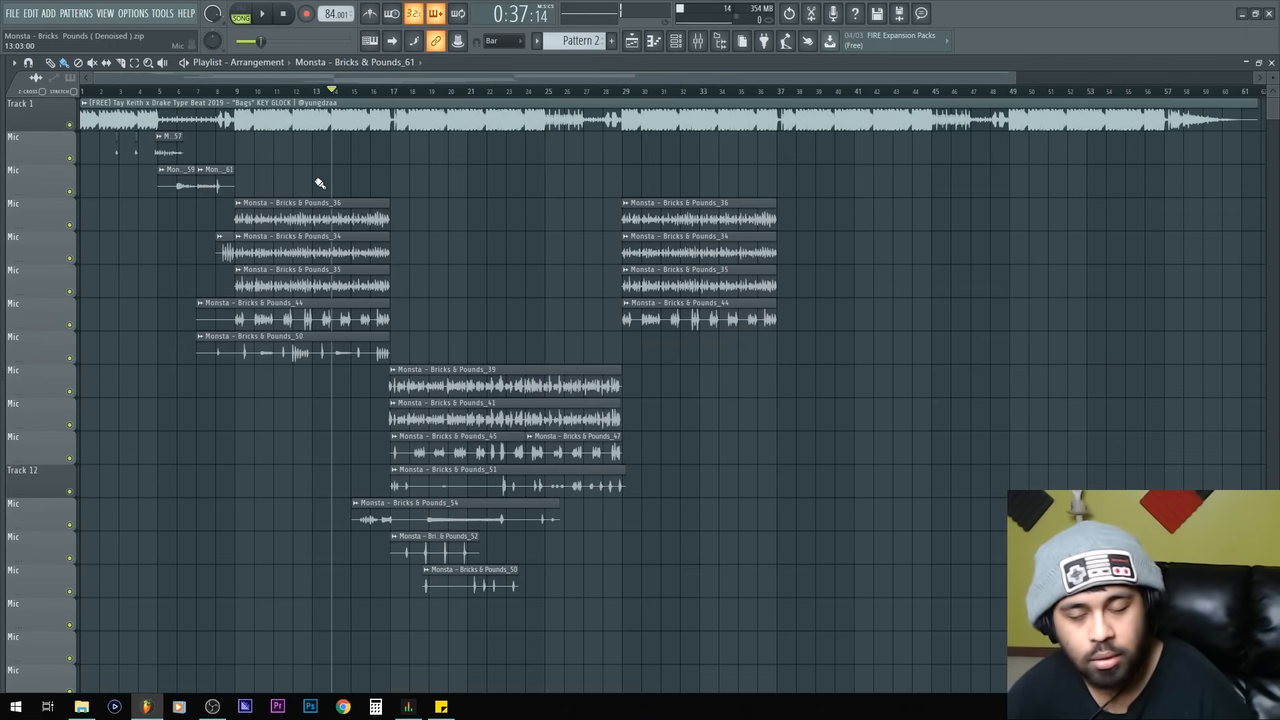
Step: Delete the empty tracks below the vocal clips in the playlist
scroll(92, 485, down, 5)
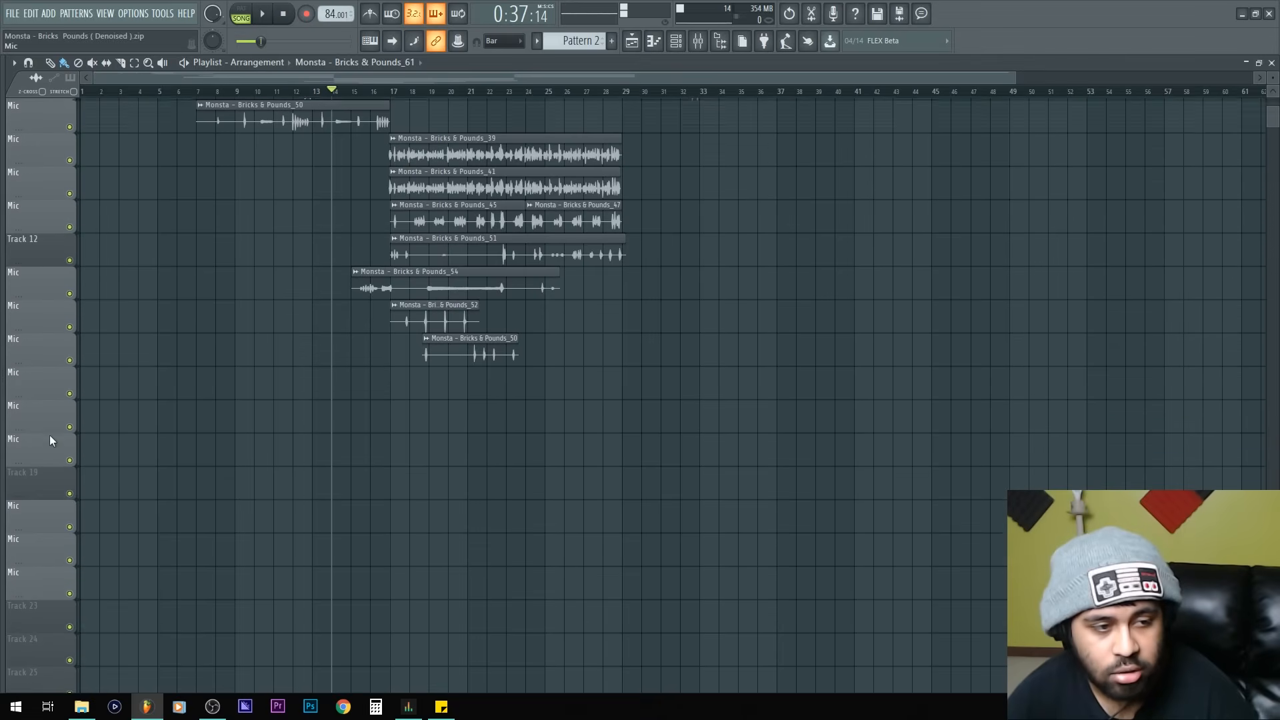
right_click(46, 386)
key(d)
key(Return)
right_click(45, 386)
key(d)
key(Return)
right_click(46, 387)
key(e)
right_click(45, 387)
key(e)
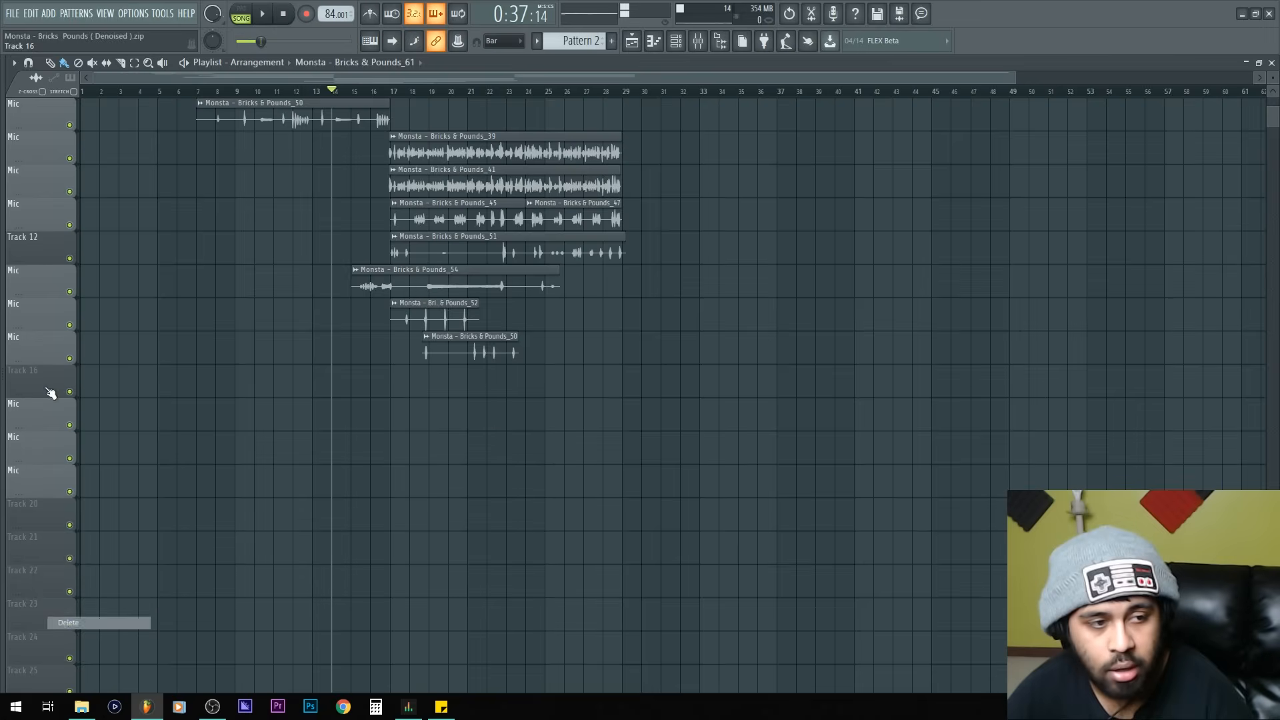
right_click(46, 387)
key(e)
right_click(45, 387)
key(e)
right_click(45, 387)
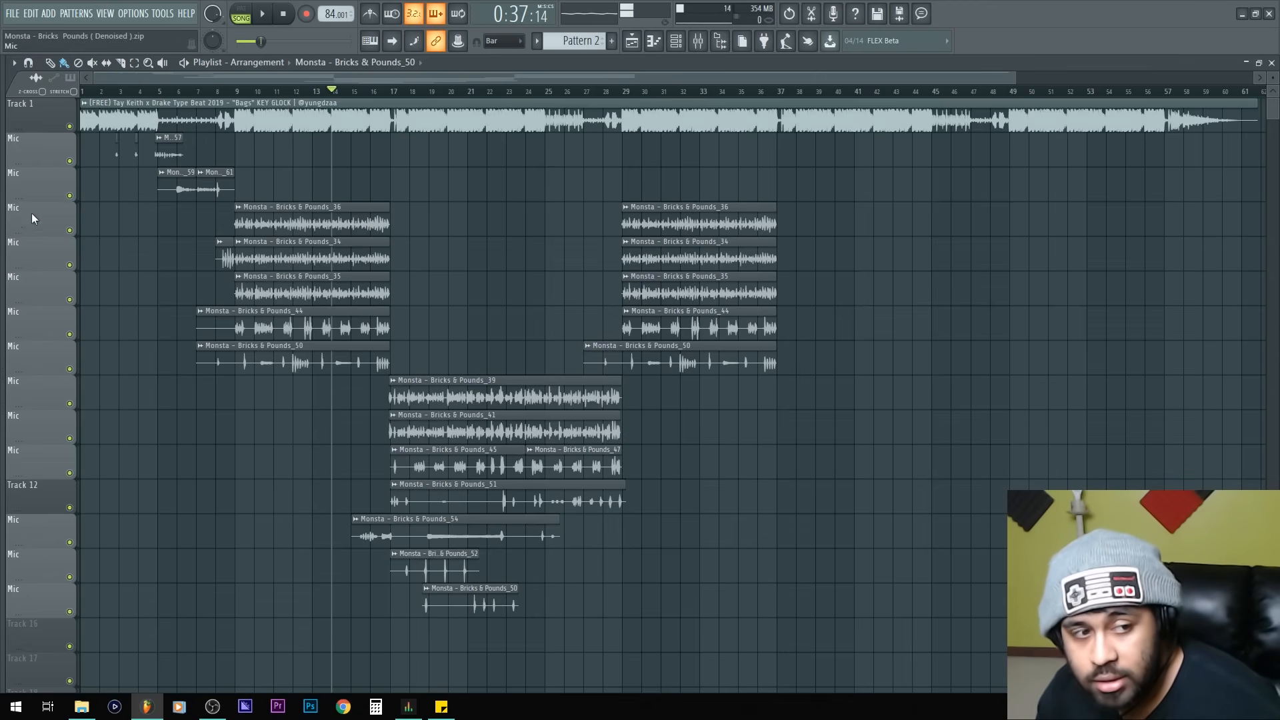
Step: Rename track 1 by pasting the beat's title, [FREE] Tay Keith x Drake Type Beat 2019 - "Bags"
scroll(143, 557, right, 5)
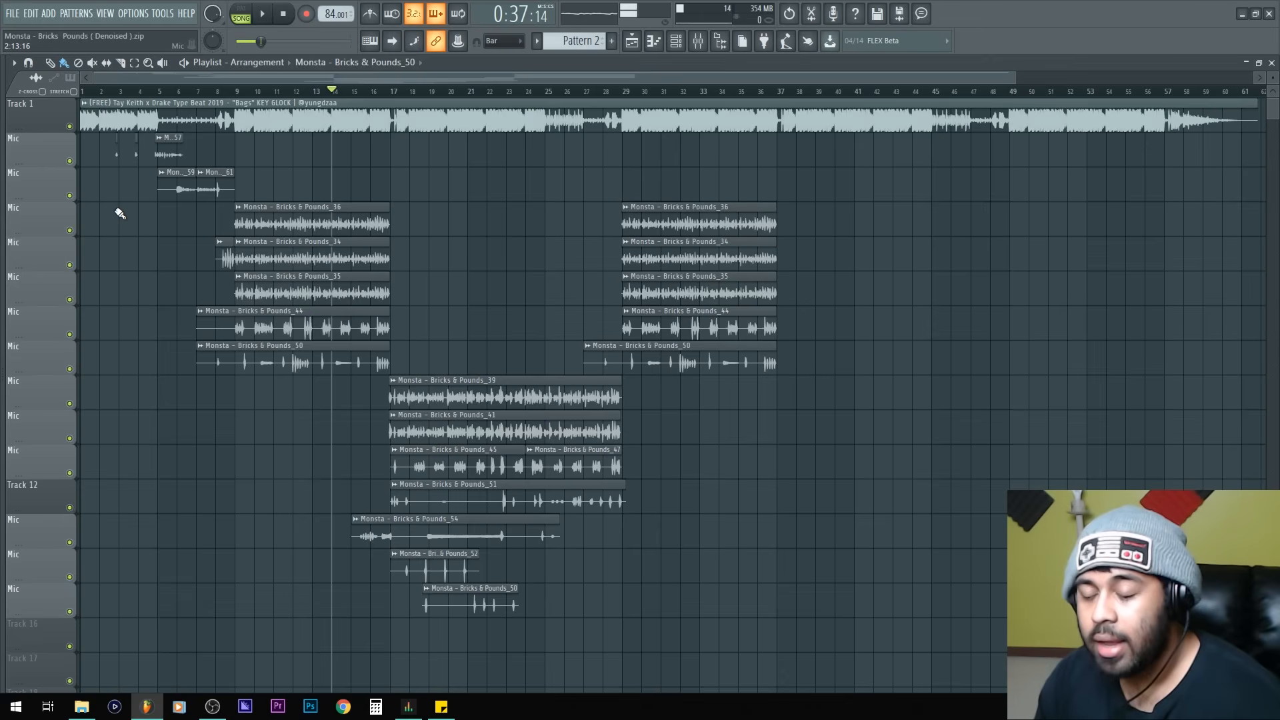
middle_click(35, 120)
key(ctrl+v)
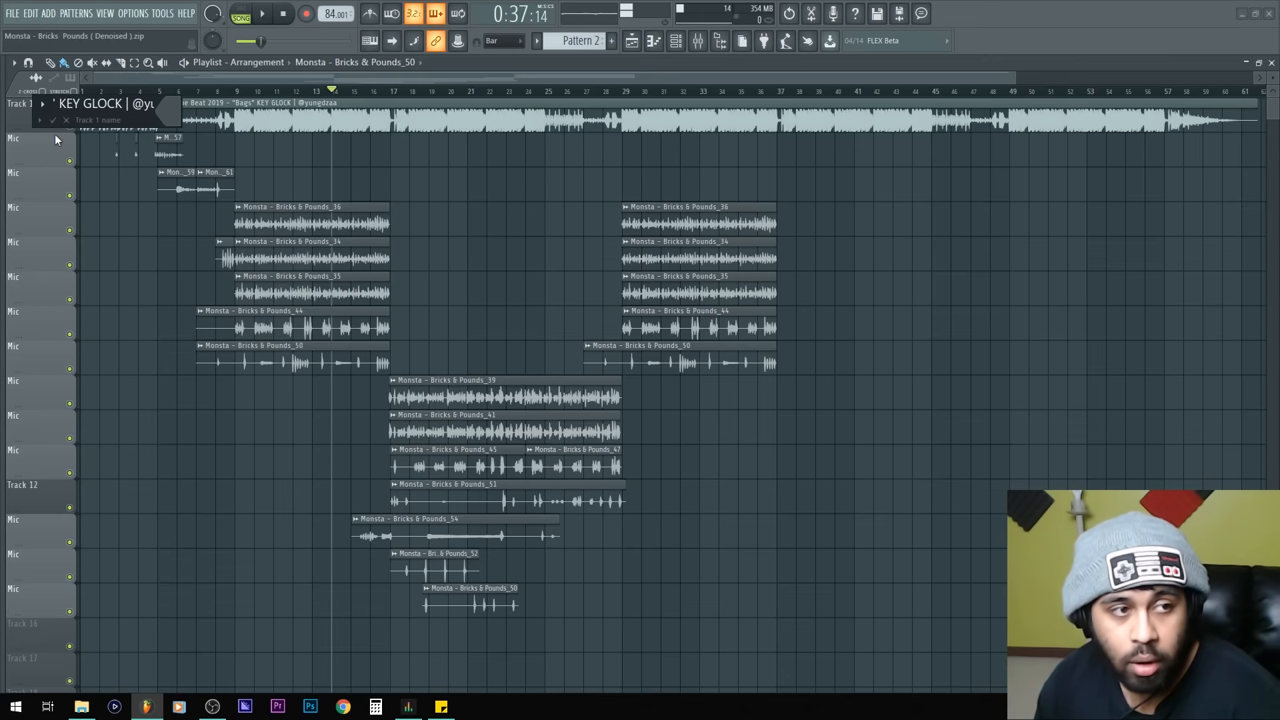
key(Return)
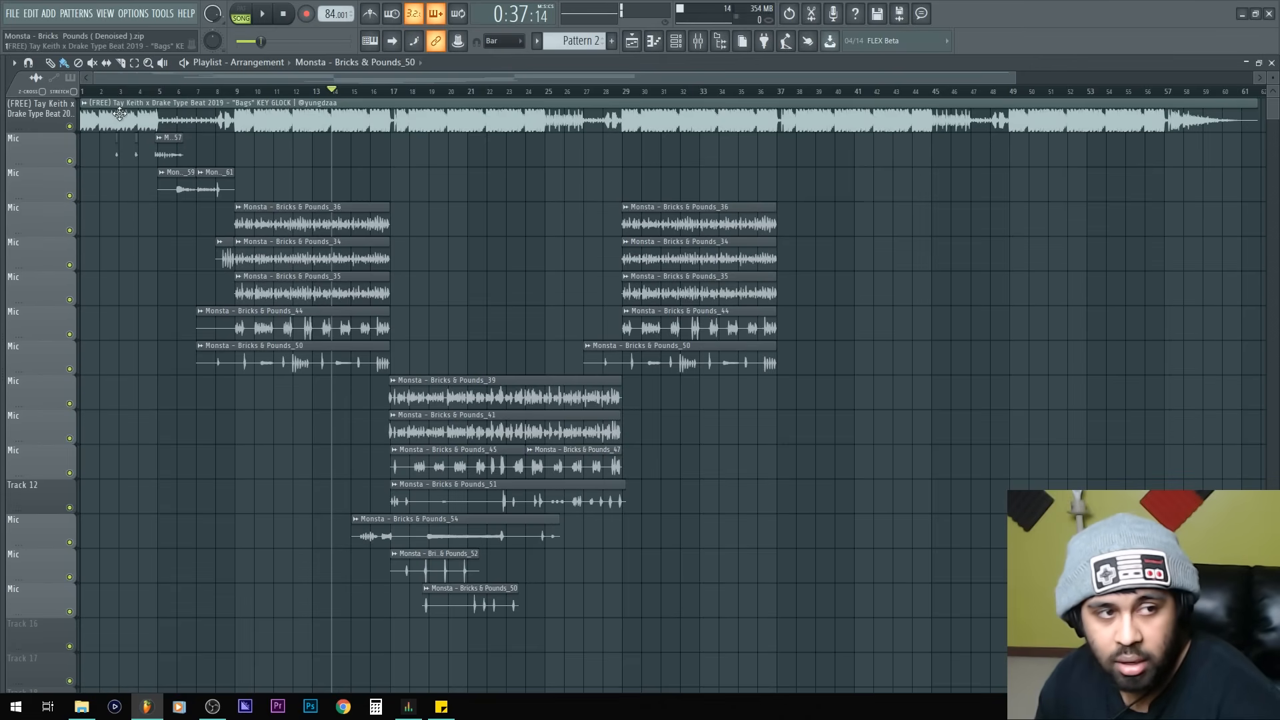
Step: Set track 1's colour to green
double_click(42, 110)
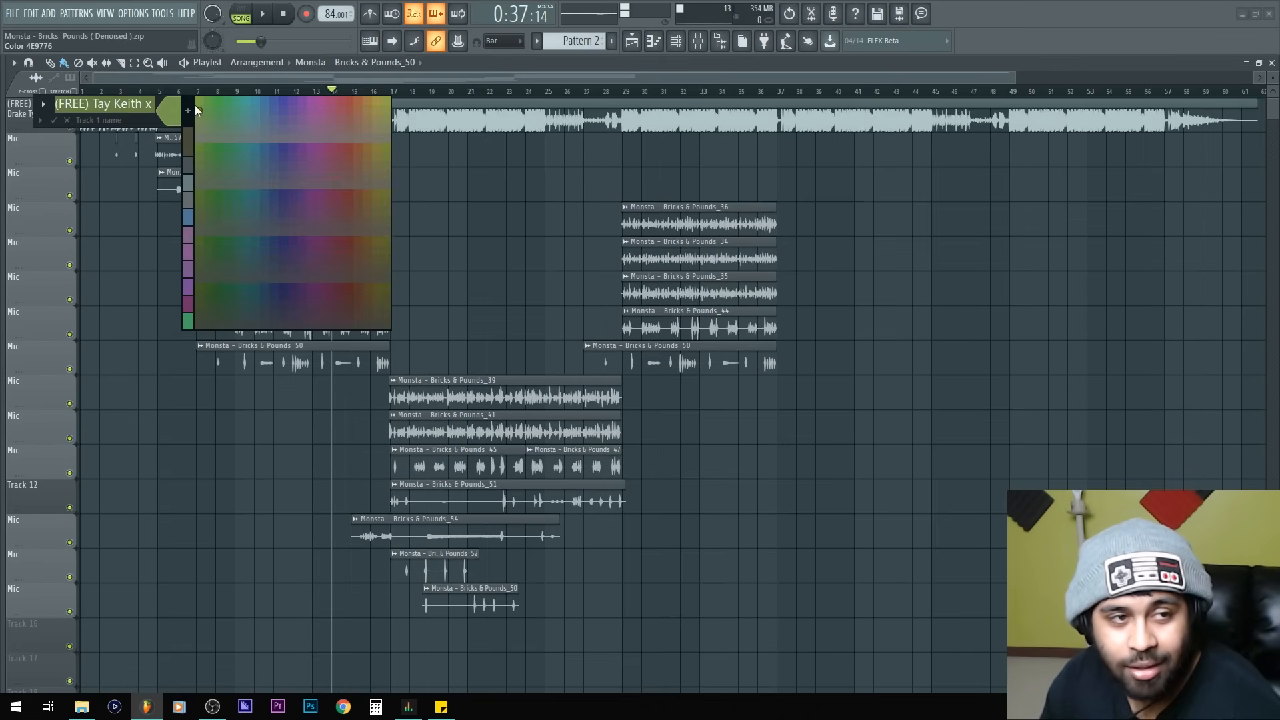
click(198, 107)
key(Return)
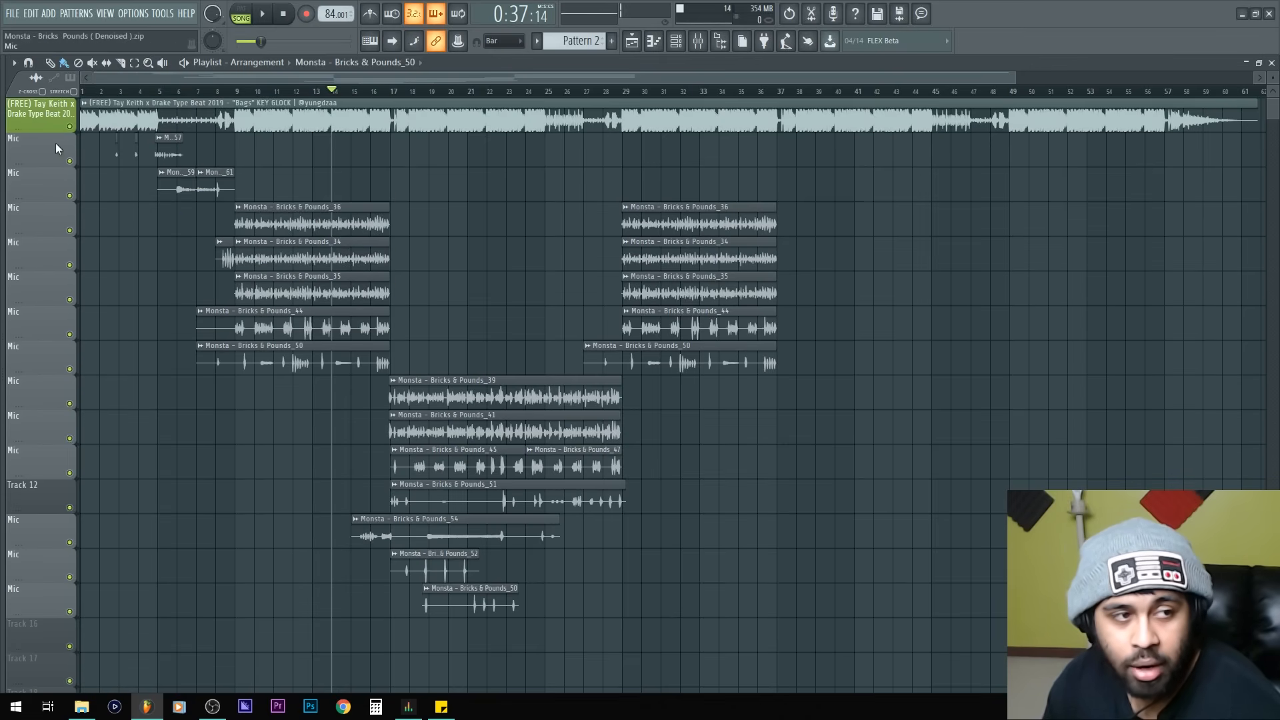
Step: Enlarge the height of the playlist tracks
drag(40, 181, 77, 150)
alt+scroll(127, 278, up, 3)
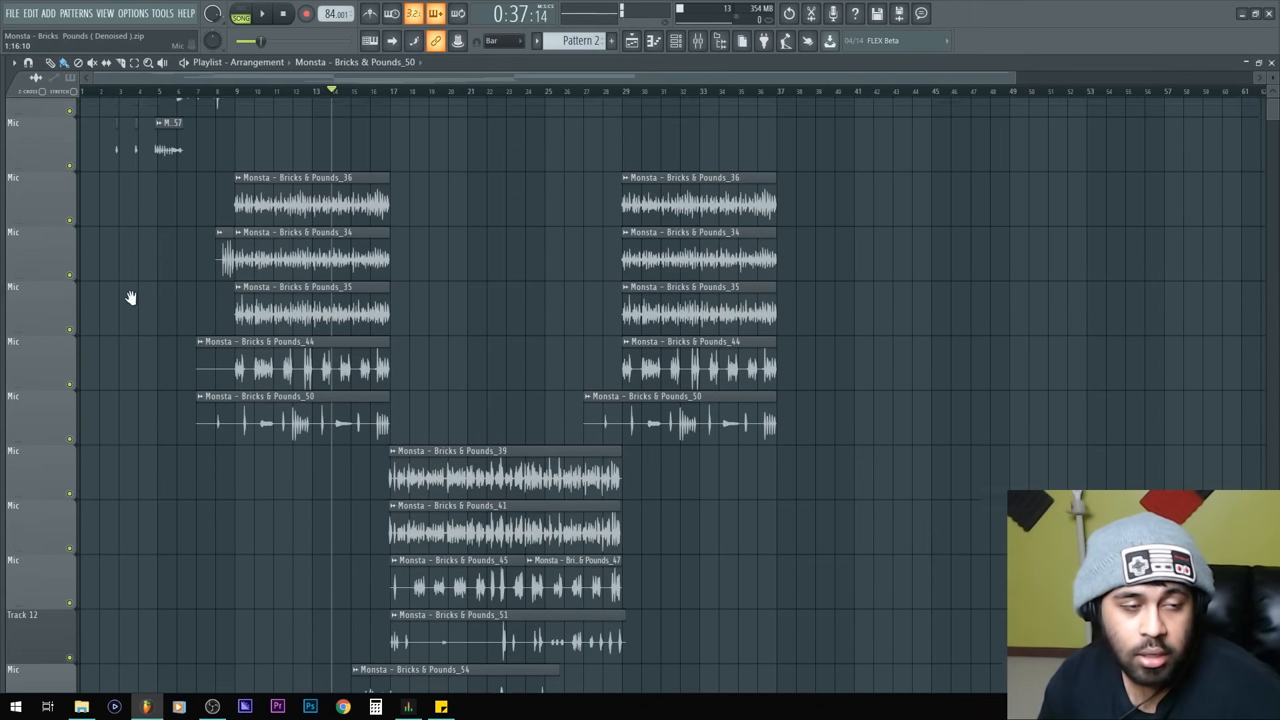
ctrl+scroll(127, 278, up, 6)
Step: Play the intro and trim the start of the _59 clip and the end of the _61 clip
click(286, 91)
key(space)
shift+right_click(274, 188)
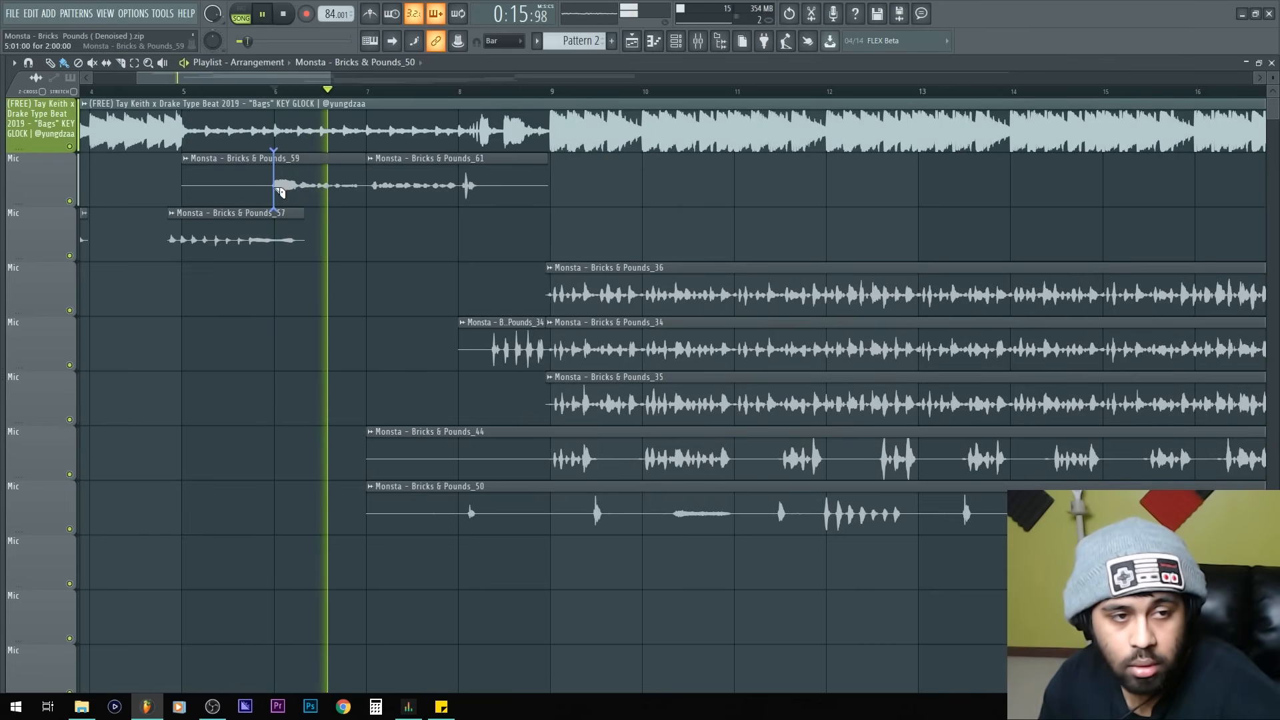
right_click(260, 186)
key(space)
shift+right_click(483, 187)
right_click(513, 187)
Step: Rename track 2 as Intro and give it a green colour
double_click(11, 171)
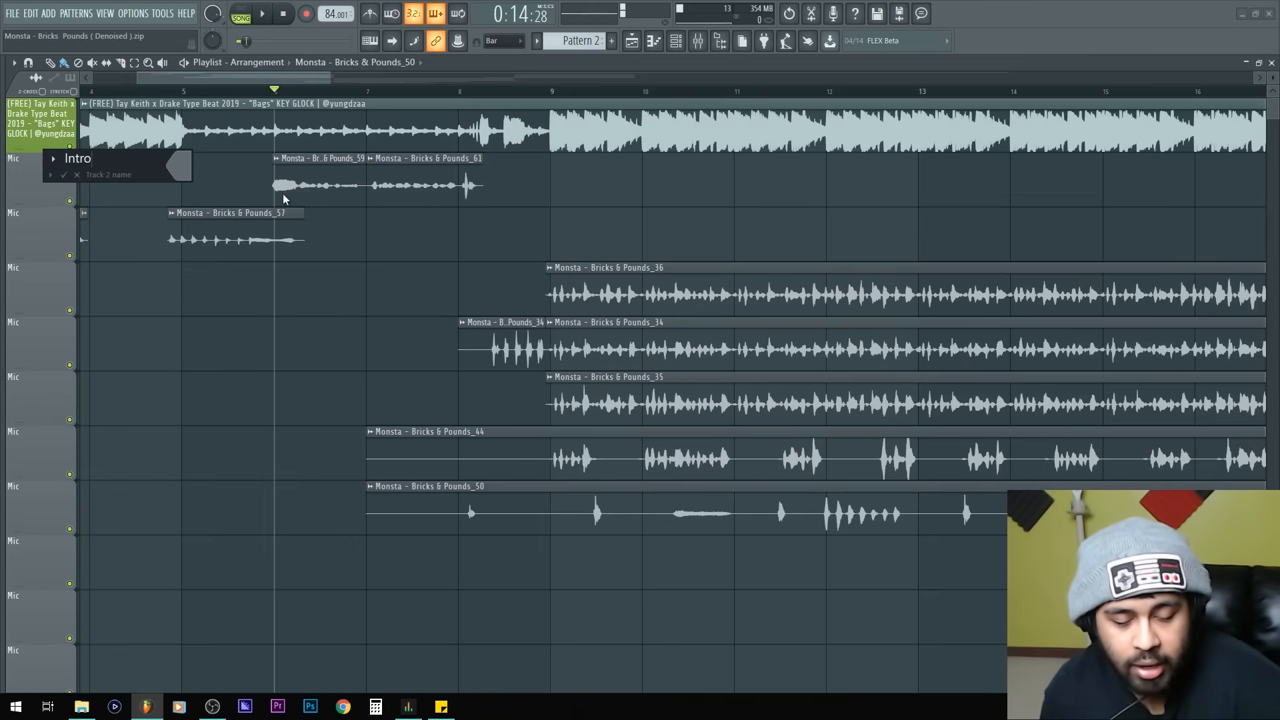
click(178, 165)
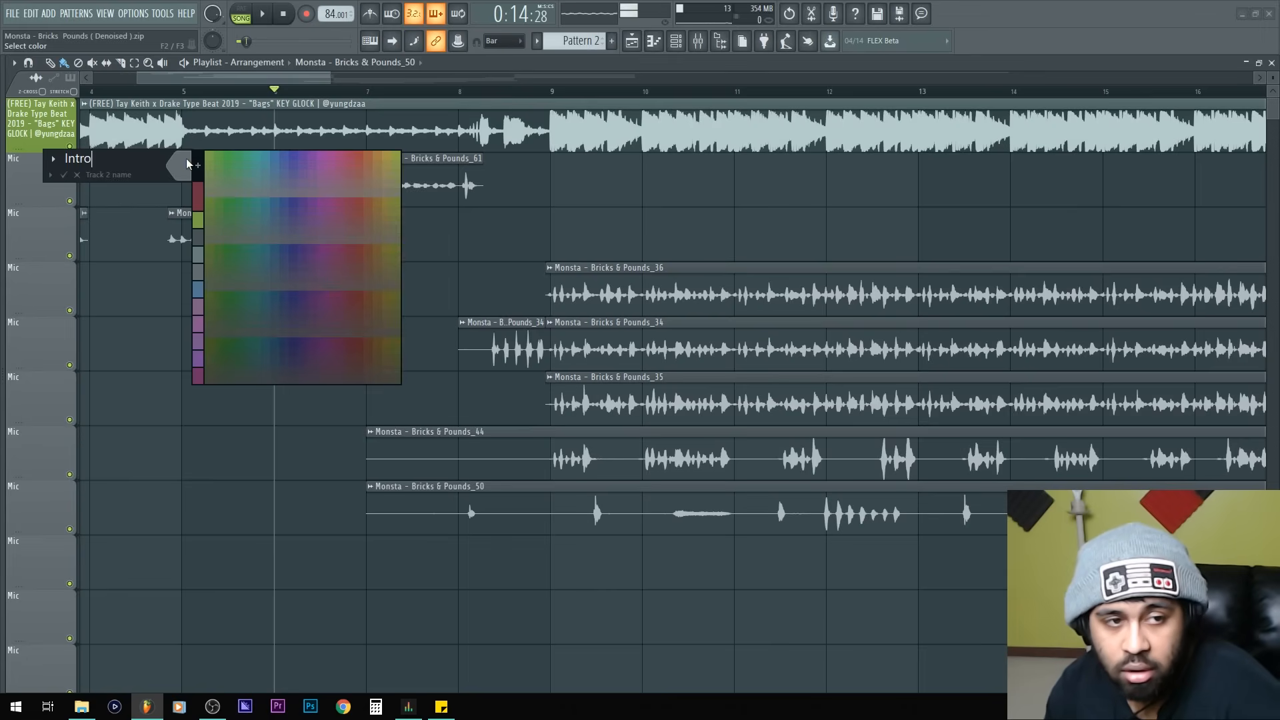
click(256, 163)
Step: Rename track 3 as Intro Pound
key(Tab)
text(Intro)
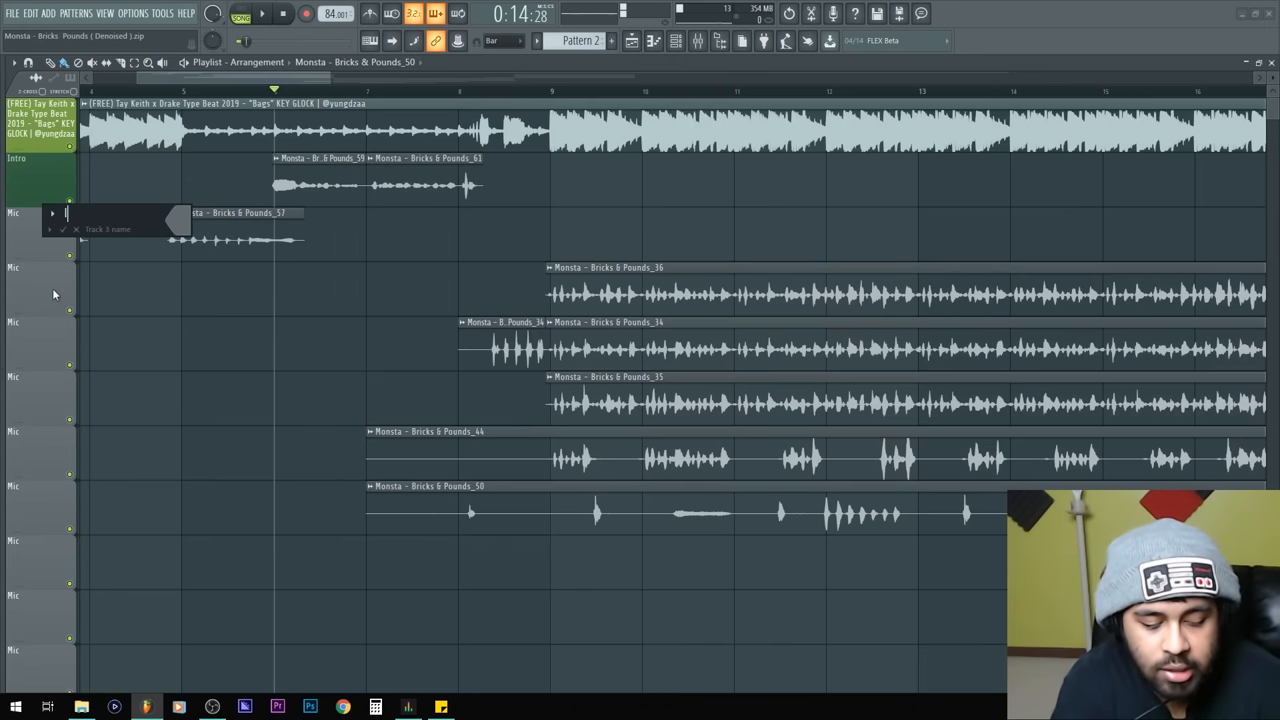
text( Pound)
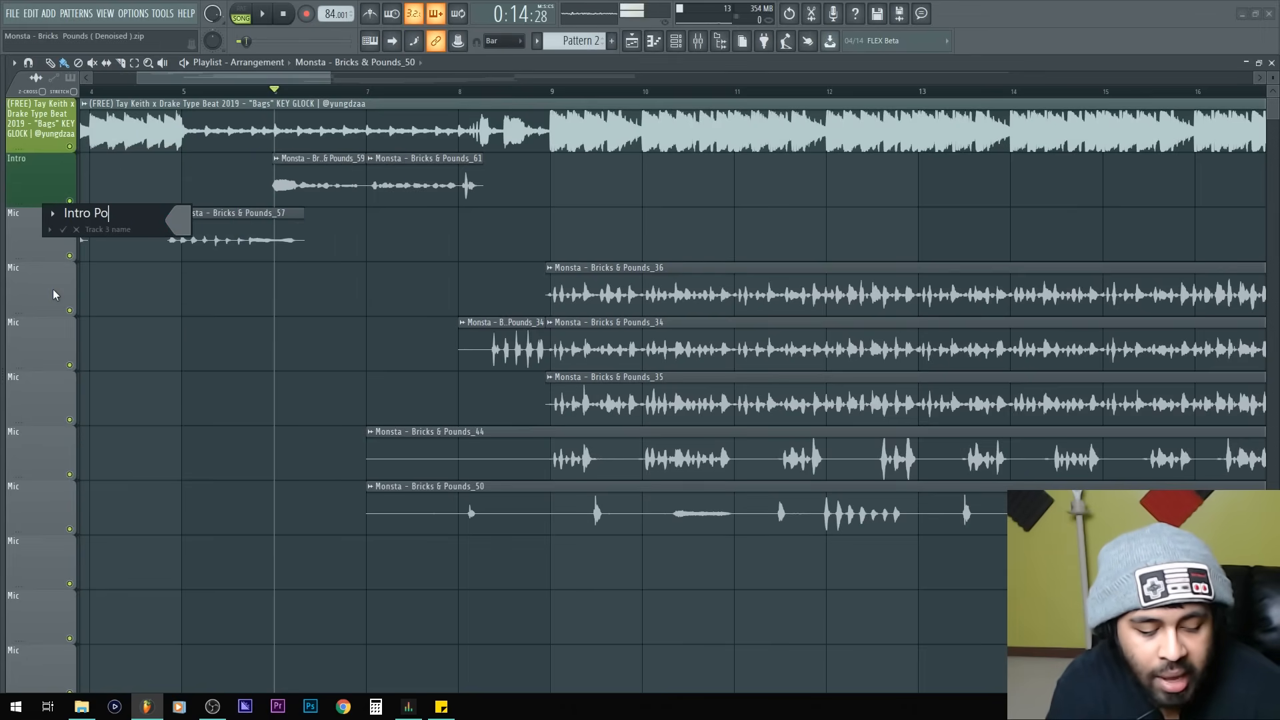
key(Return)
Step: Play back the intro section from around bar 5
scroll(267, 280, left, 3)
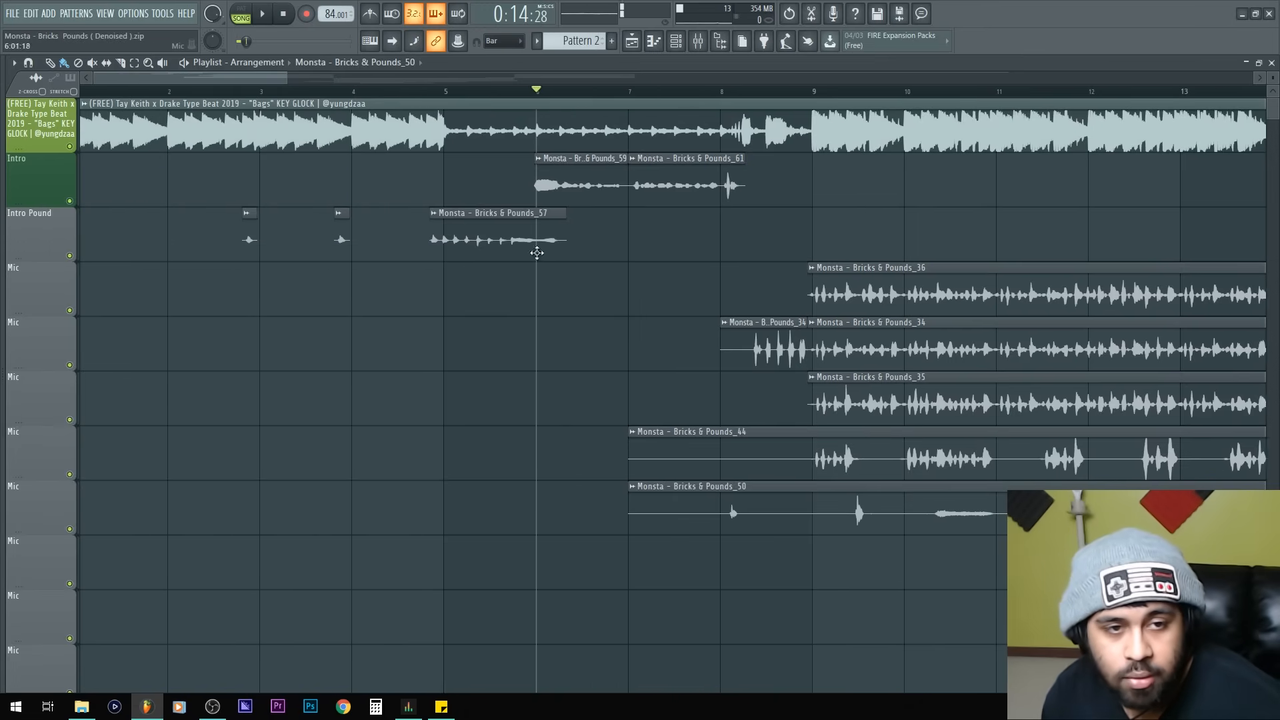
click(492, 91)
key(space)
key(space)
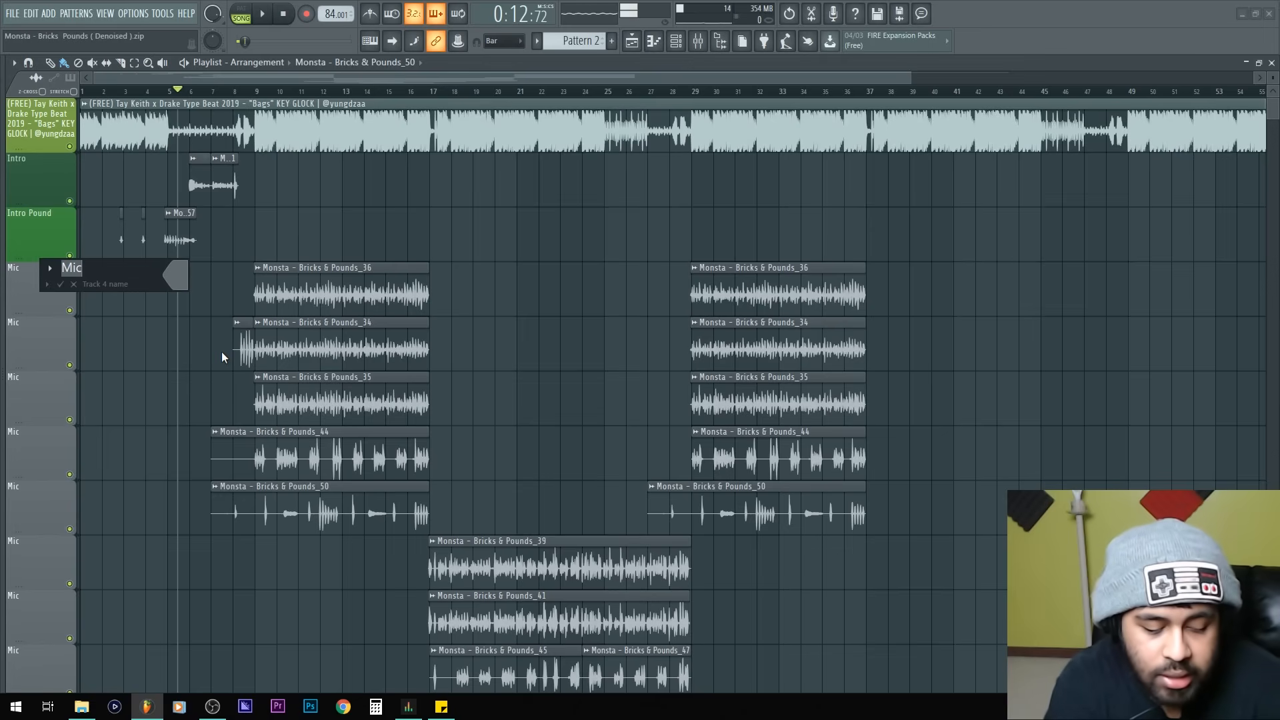
Step: Rename track 4 as Chorus 1 and colour it red
text(Chorus 1)
click(186, 284)
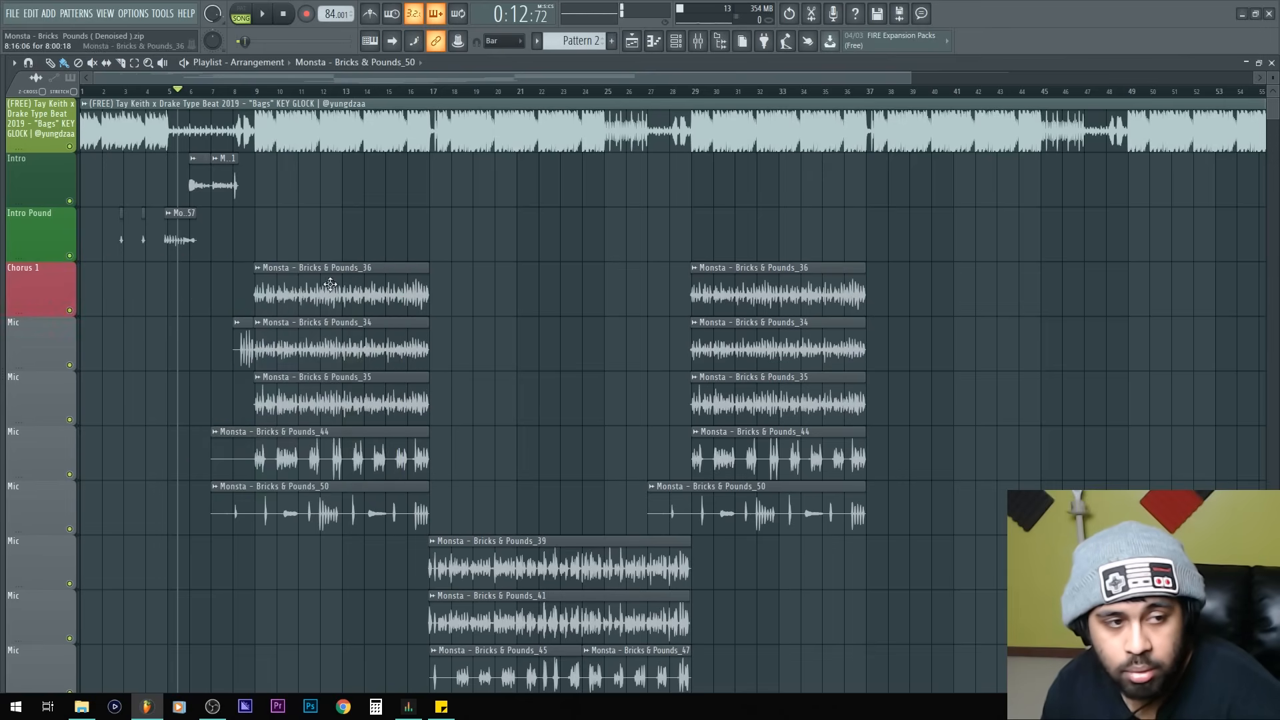
click(350, 267)
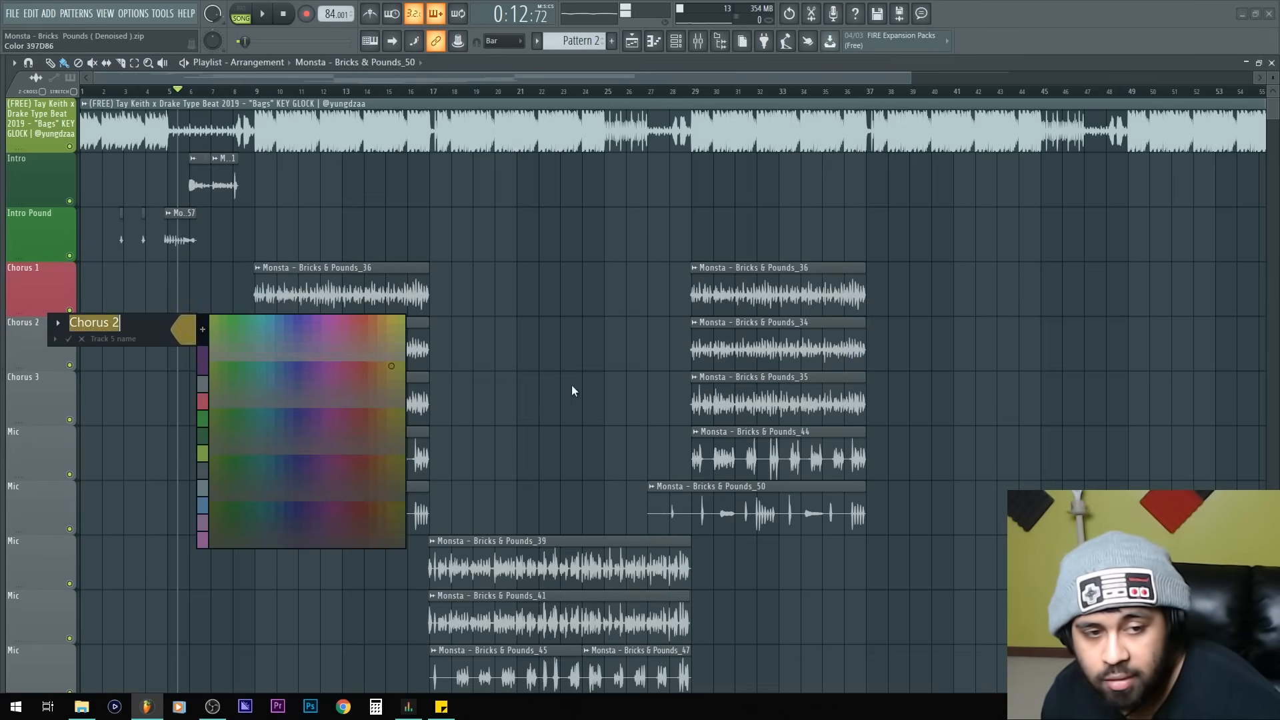
Step: Set a colour for the Chorus 2 track and open the next track for renaming
click(342, 327)
double_click(38, 392)
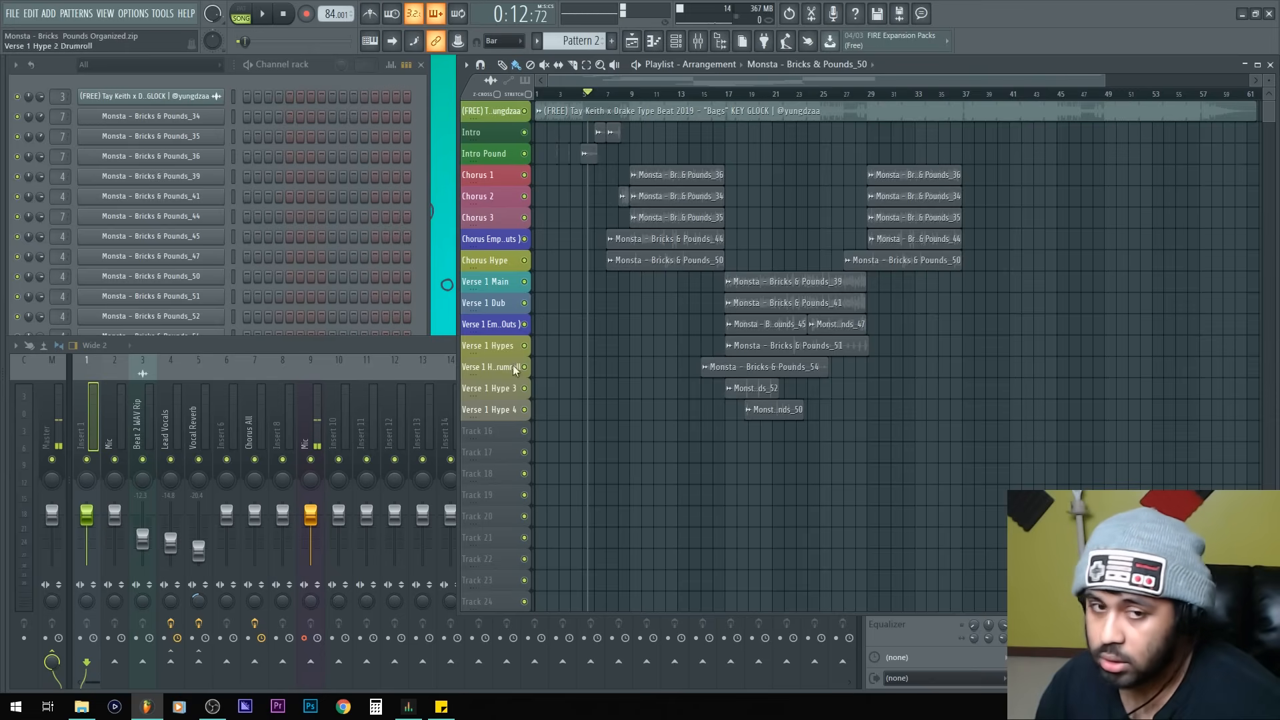
Step: Auto-name the clips on the Intro track
scroll(612, 411, up, 2)
scroll(612, 412, up, 1)
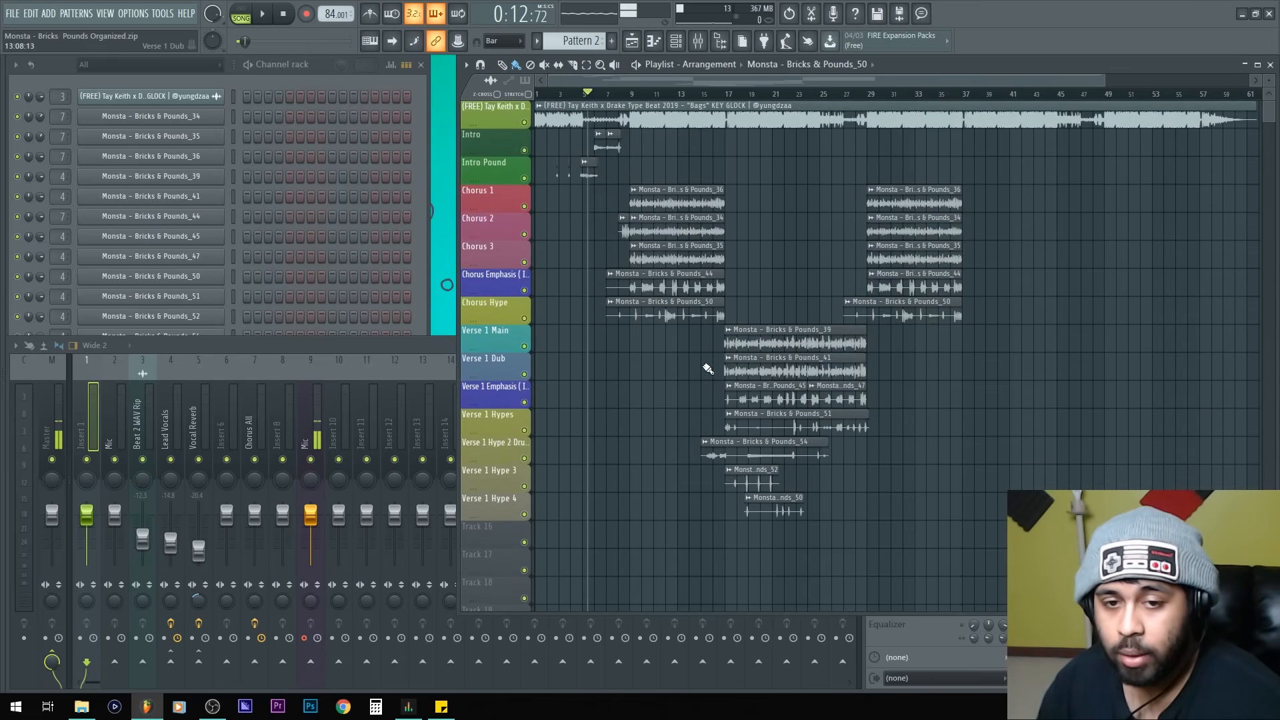
click(422, 136)
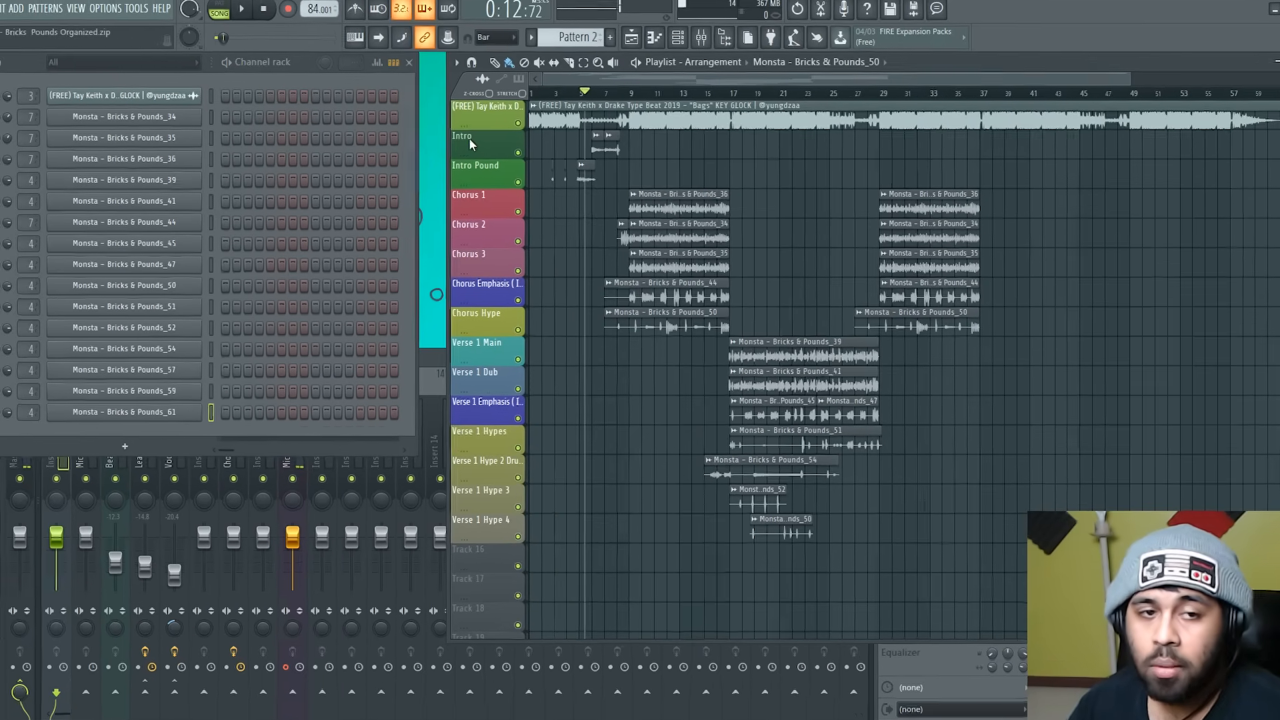
right_click(479, 136)
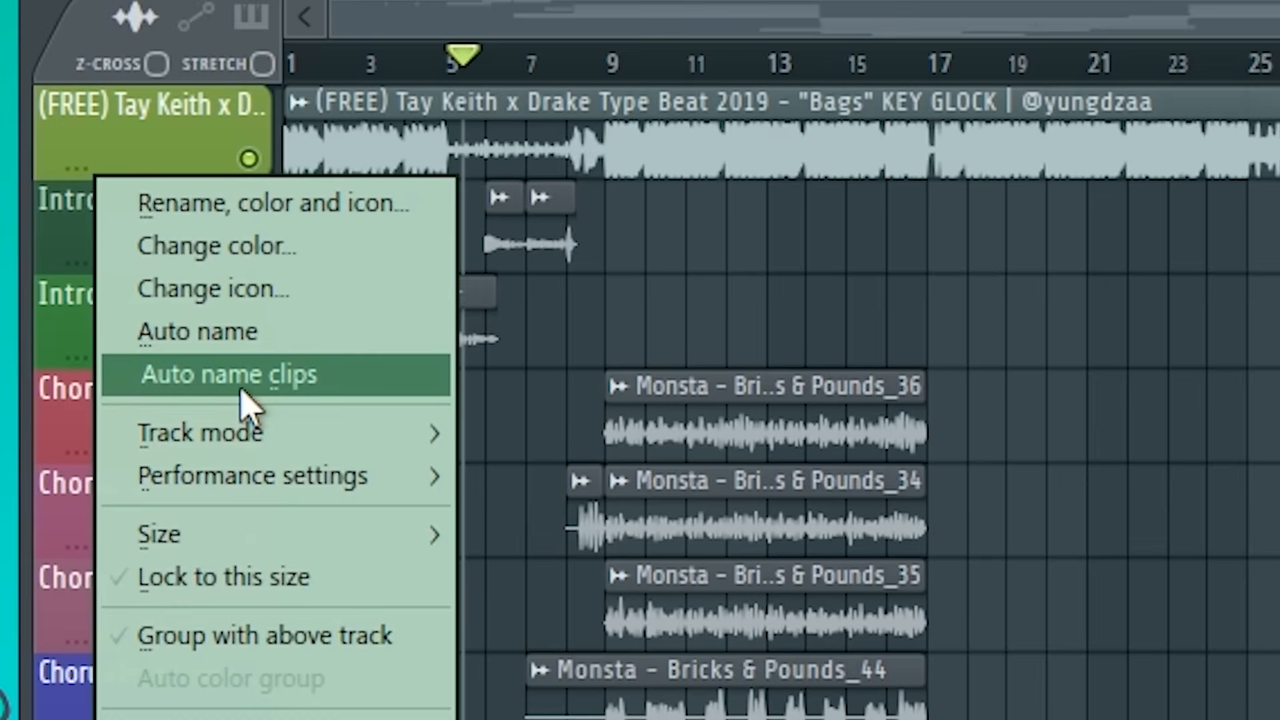
click(327, 388)
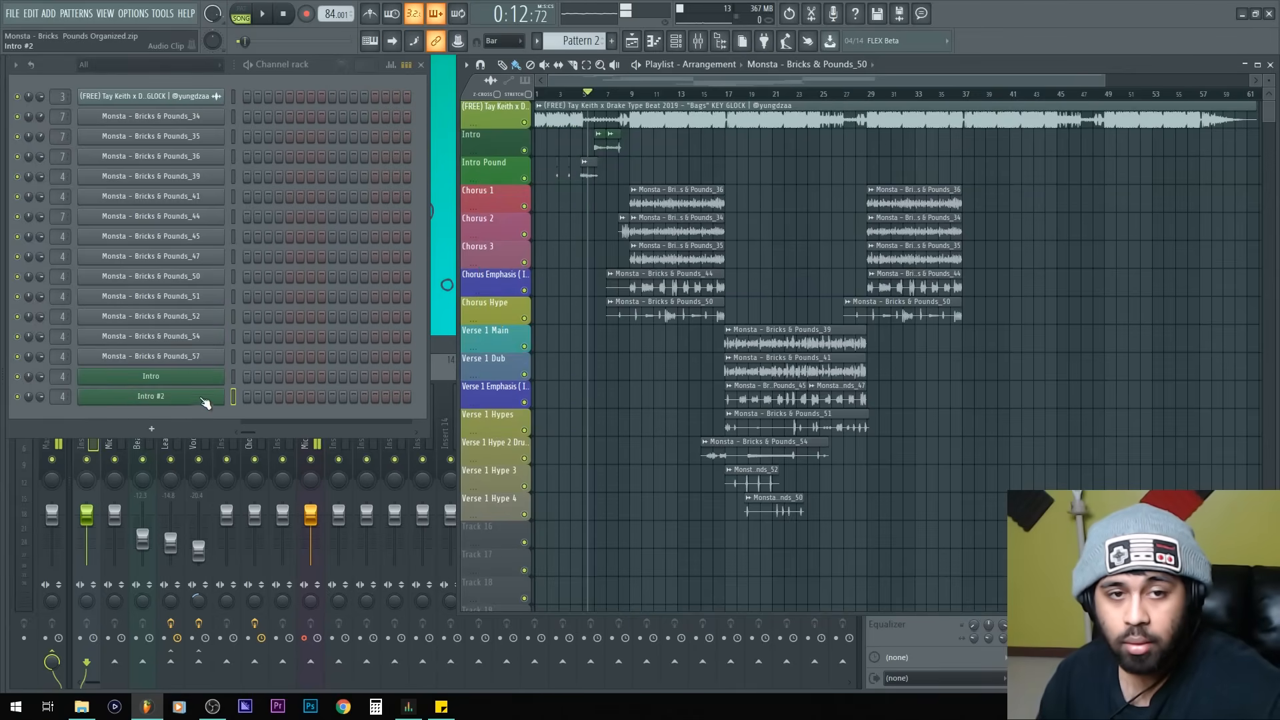
scroll(568, 185, up, 4)
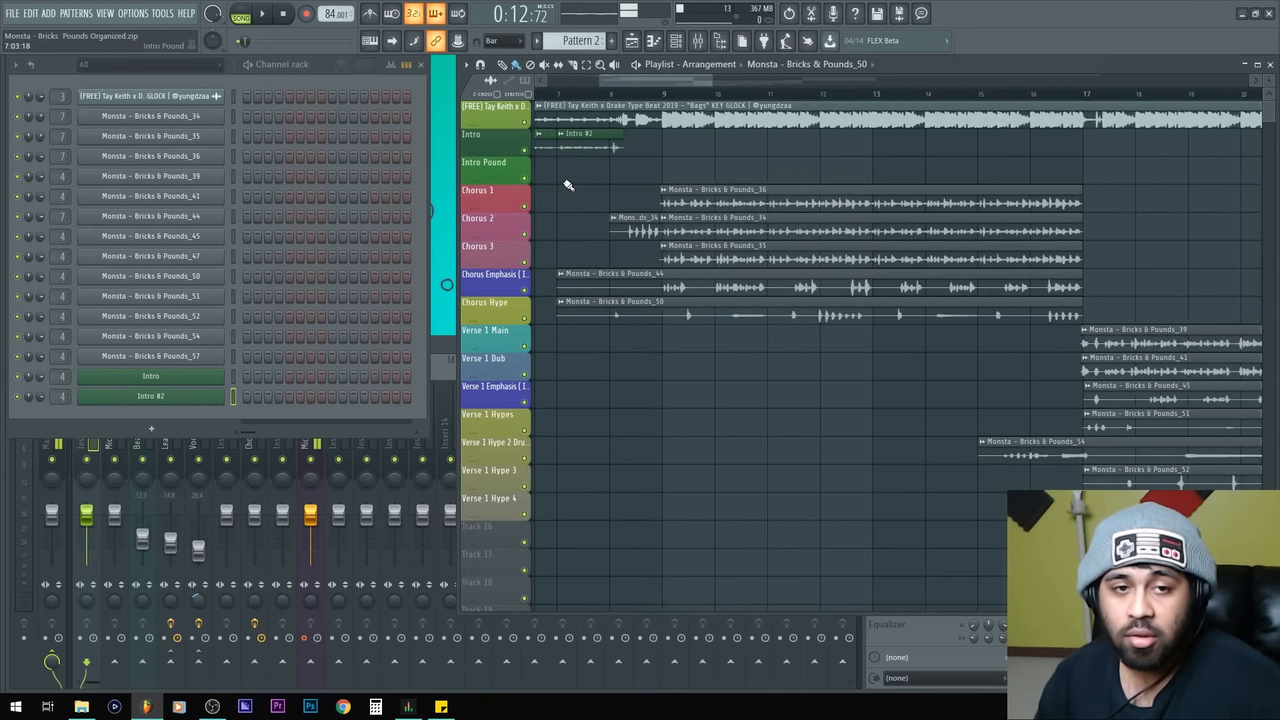
drag(569, 185, 758, 166)
scroll(817, 305, up, 4)
scroll(874, 211, up, 3)
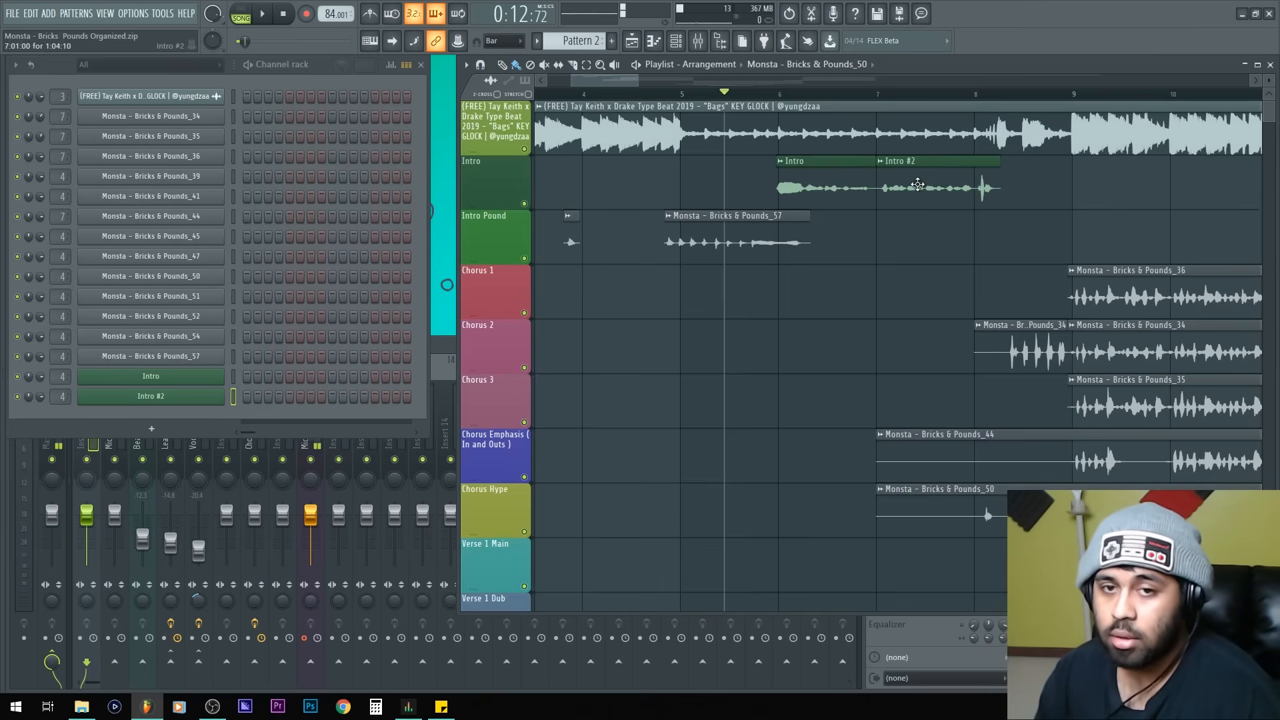
drag(931, 197, 637, 194)
right_click(490, 177)
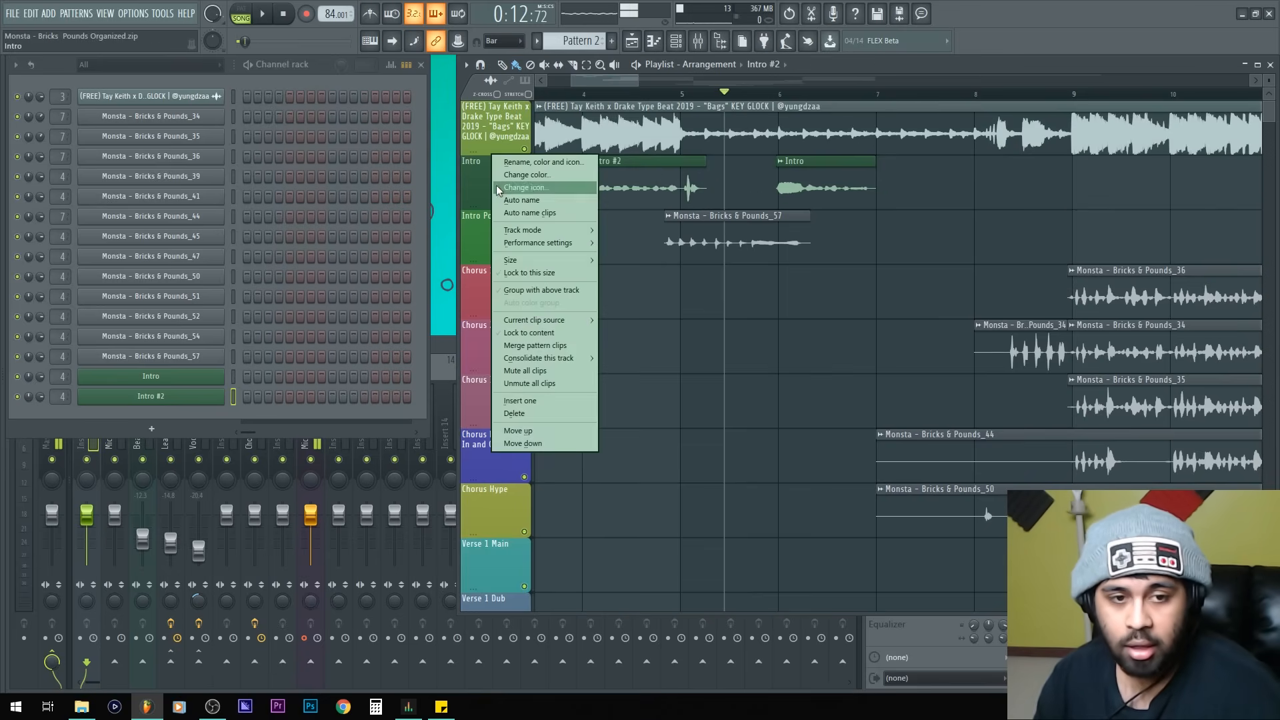
click(563, 212)
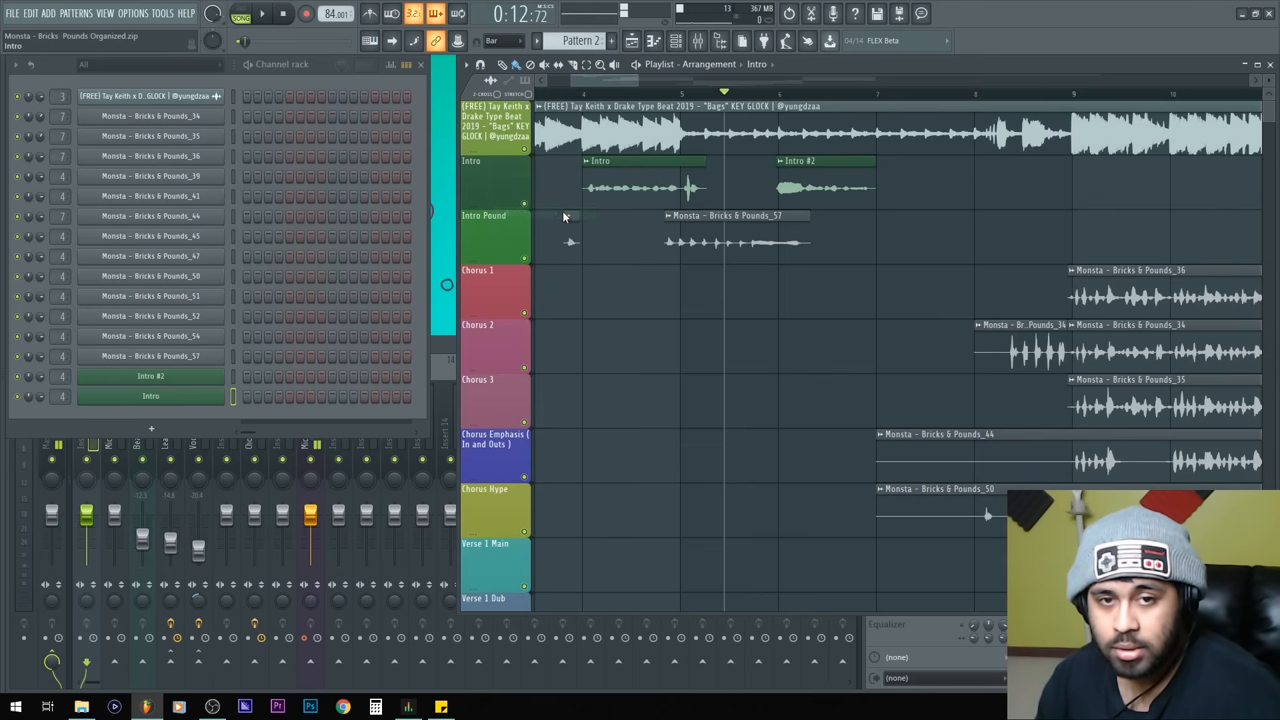
drag(630, 191, 923, 191)
right_click(508, 176)
click(533, 210)
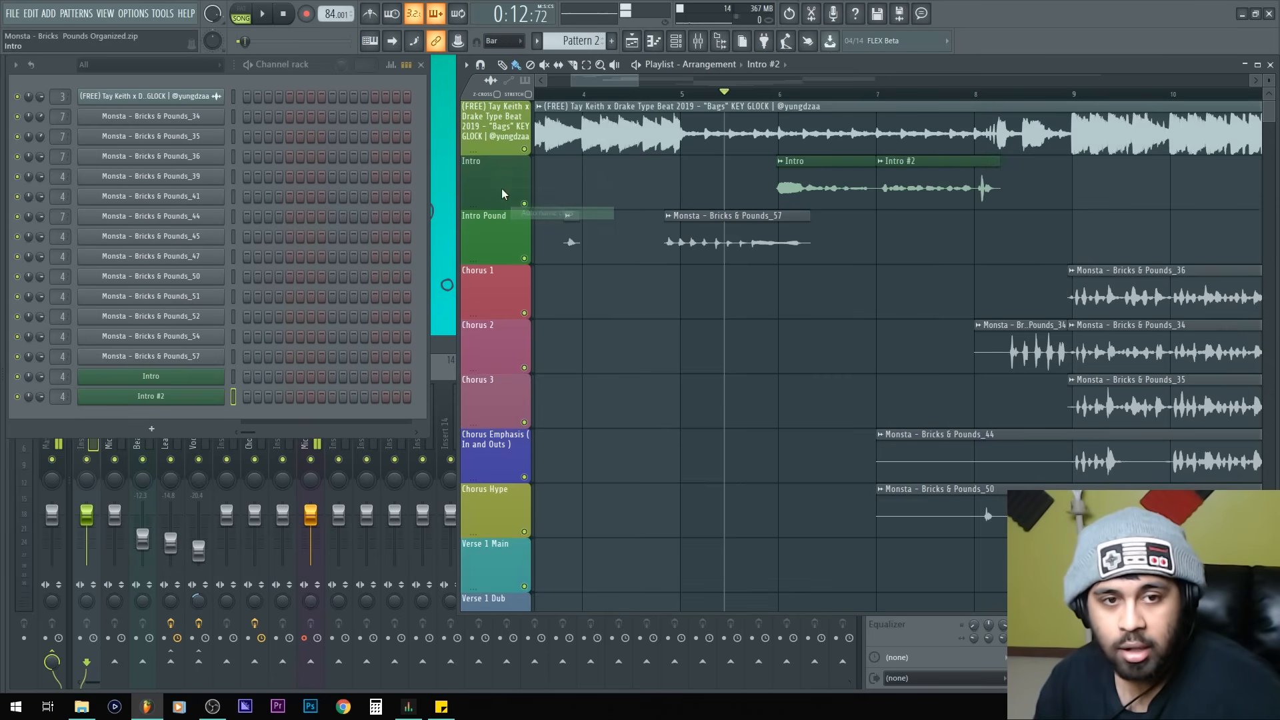
Step: Auto-name the clips on the Intro Pound, Chorus 1–3, Chorus Emphasis and Chorus Hype tracks
ctrl+right_click(711, 266)
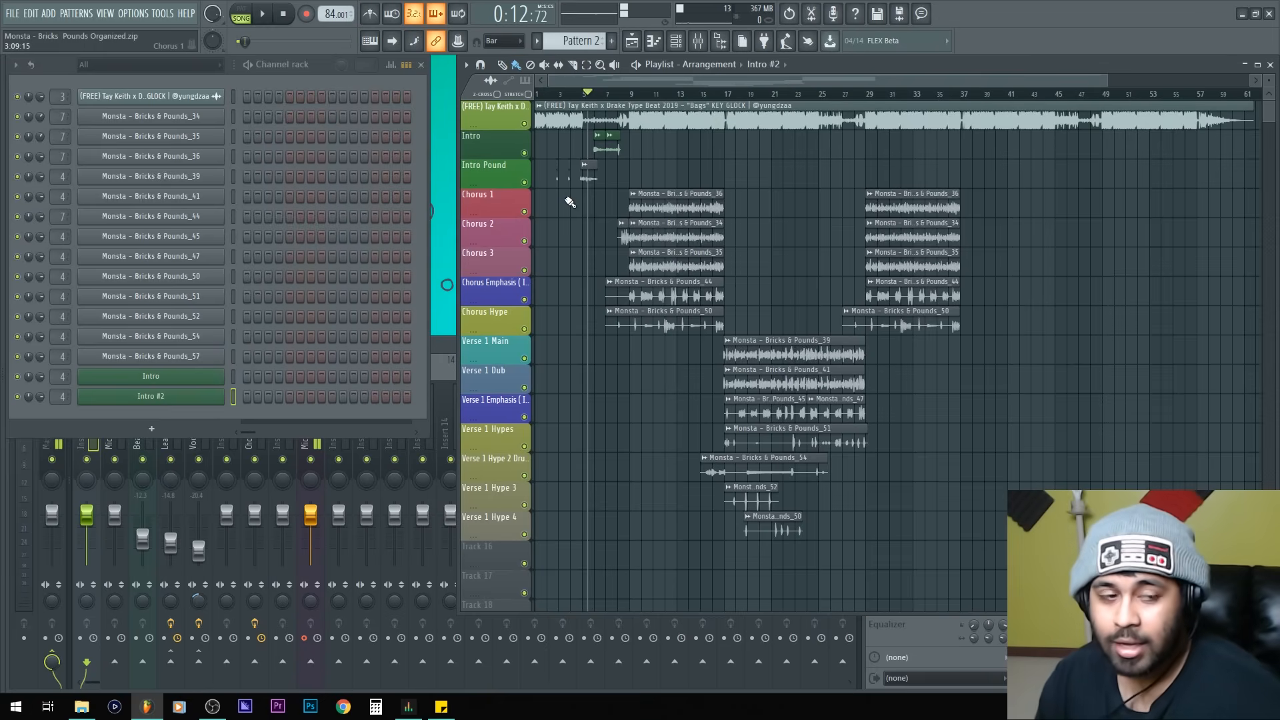
right_click(488, 176)
key(c)
right_click(478, 210)
key(c)
right_click(481, 235)
key(c)
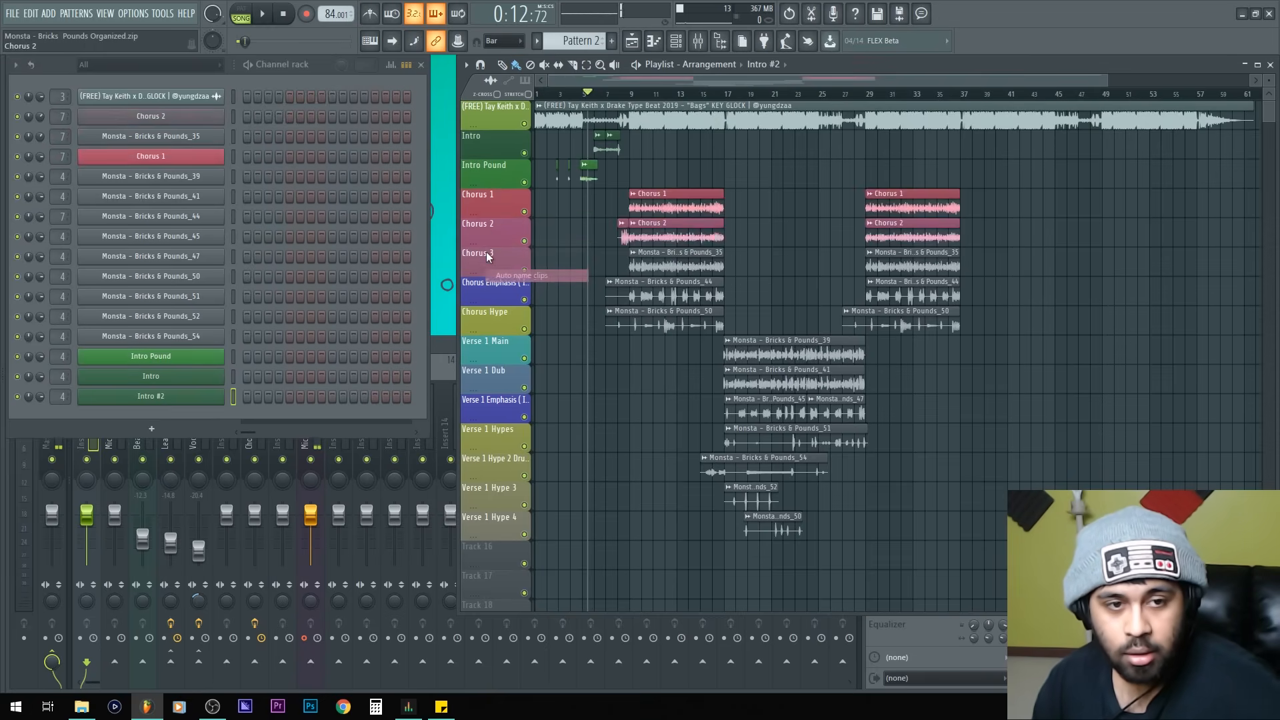
key(c)
right_click(499, 257)
key(c)
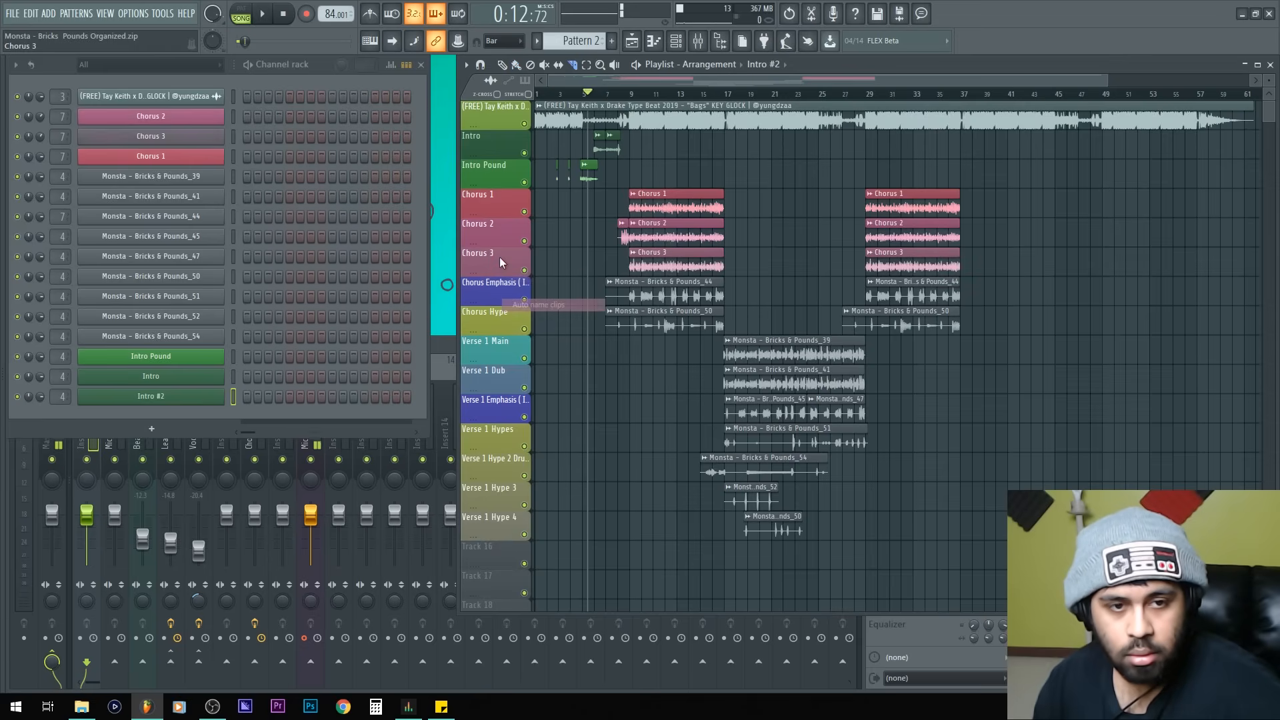
right_click(496, 296)
key(c)
right_click(485, 326)
Step: Auto-name the clips on the Verse 1 tracks down to Verse 1 Hype 4
key(c)
right_click(492, 373)
key(c)
right_click(492, 413)
key(c)
right_click(494, 433)
key(c)
right_click(491, 453)
key(c)
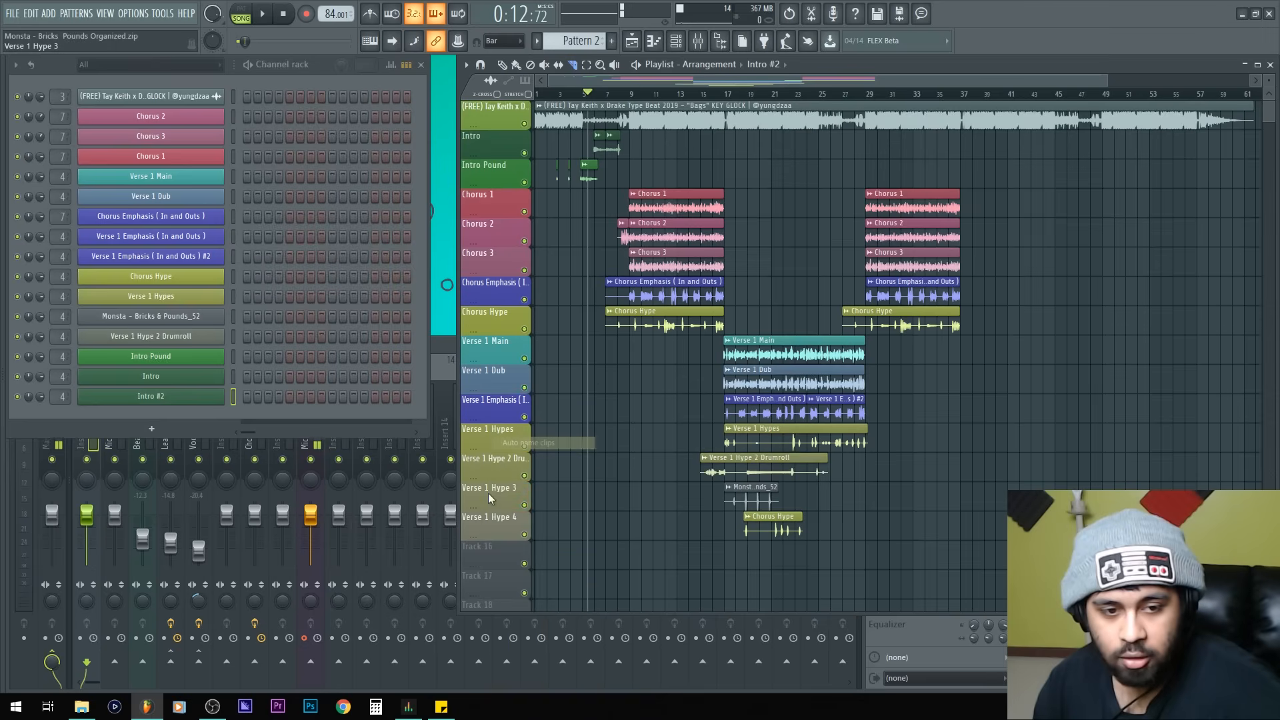
right_click(488, 490)
key(c)
right_click(486, 522)
key(c)
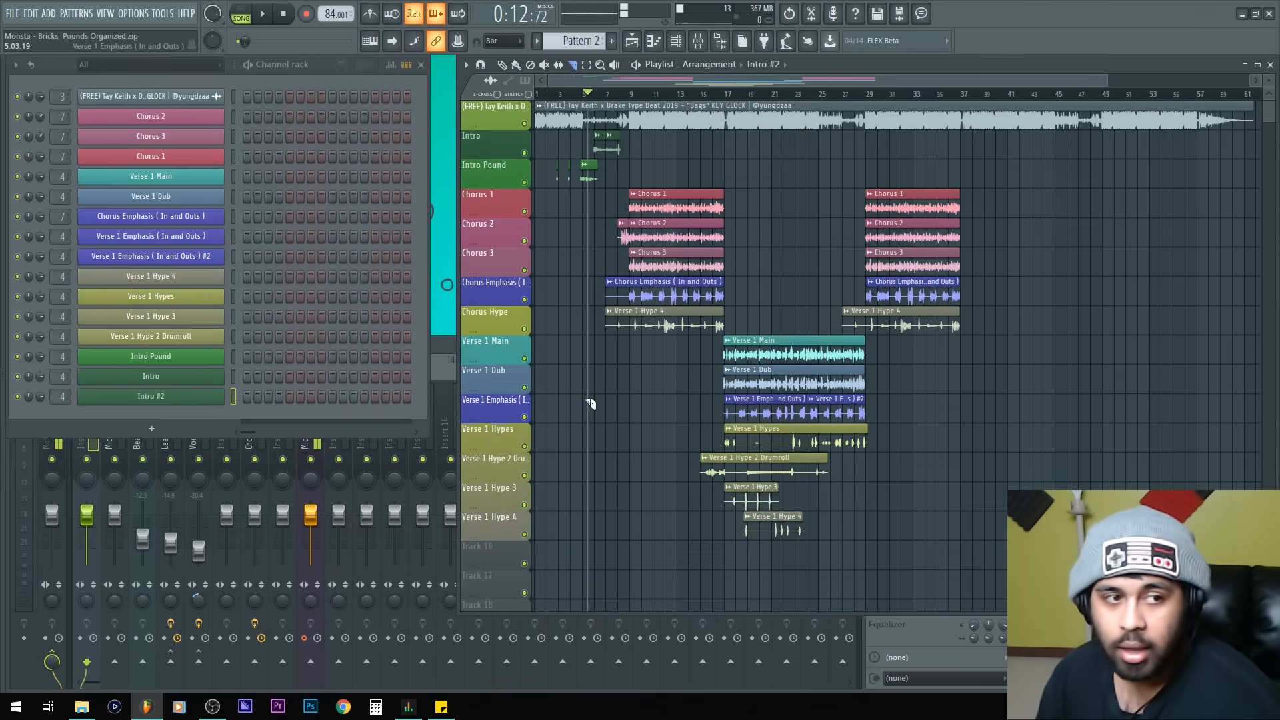
Step: Reorder the channel rack, moving the Intro channels up to the top of the list
click(314, 218)
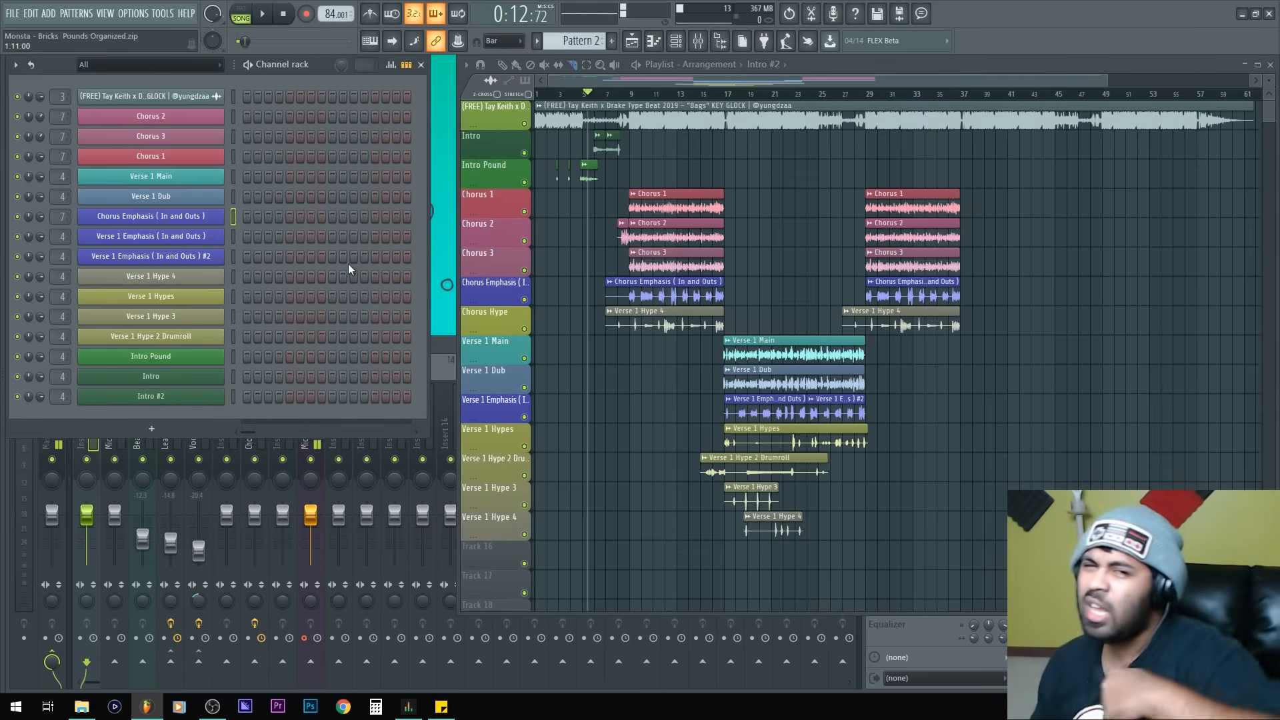
drag(234, 357, 234, 373)
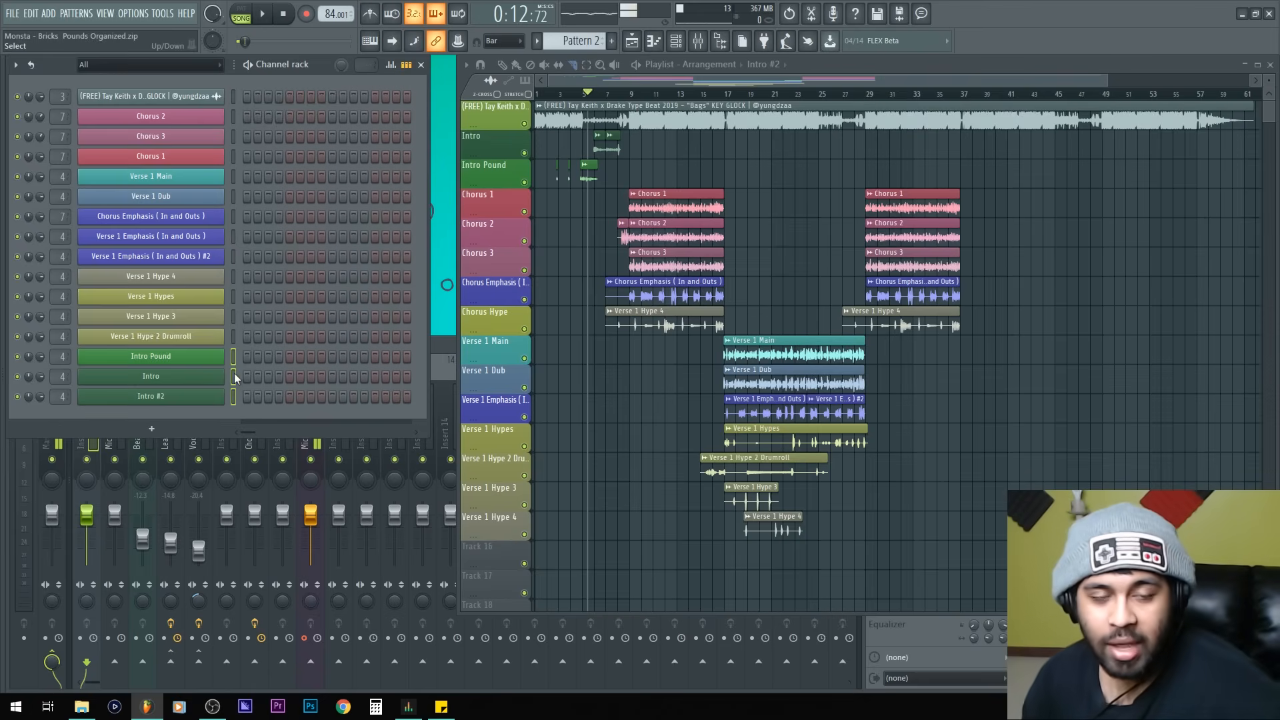
key(alt+Up)
key(alt+Up)
key(alt+Up)
key(alt+Up)
key(alt+Up)
key(alt+Up)
key(alt+Up)
key(alt+Up)
key(alt+Up)
key(alt+Up)
key(alt+Up)
key(alt+Up)
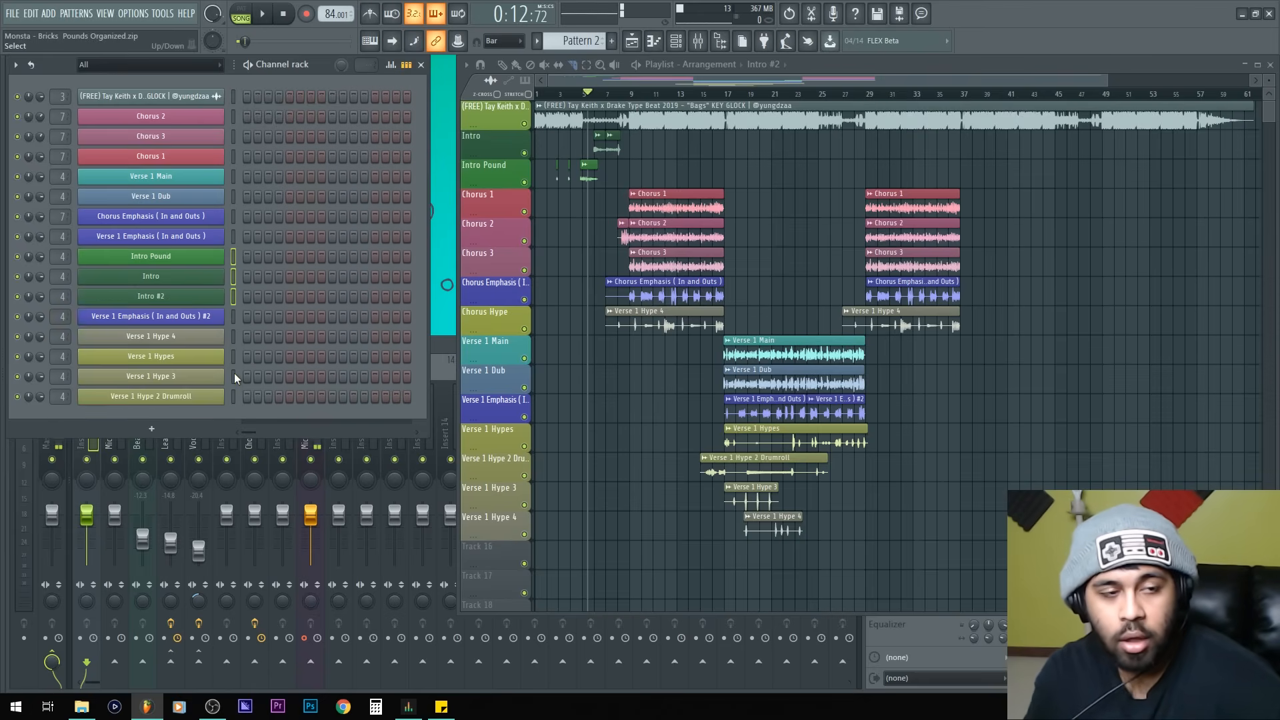
key(alt+Up)
key(Down)
key(Down)
key(Down)
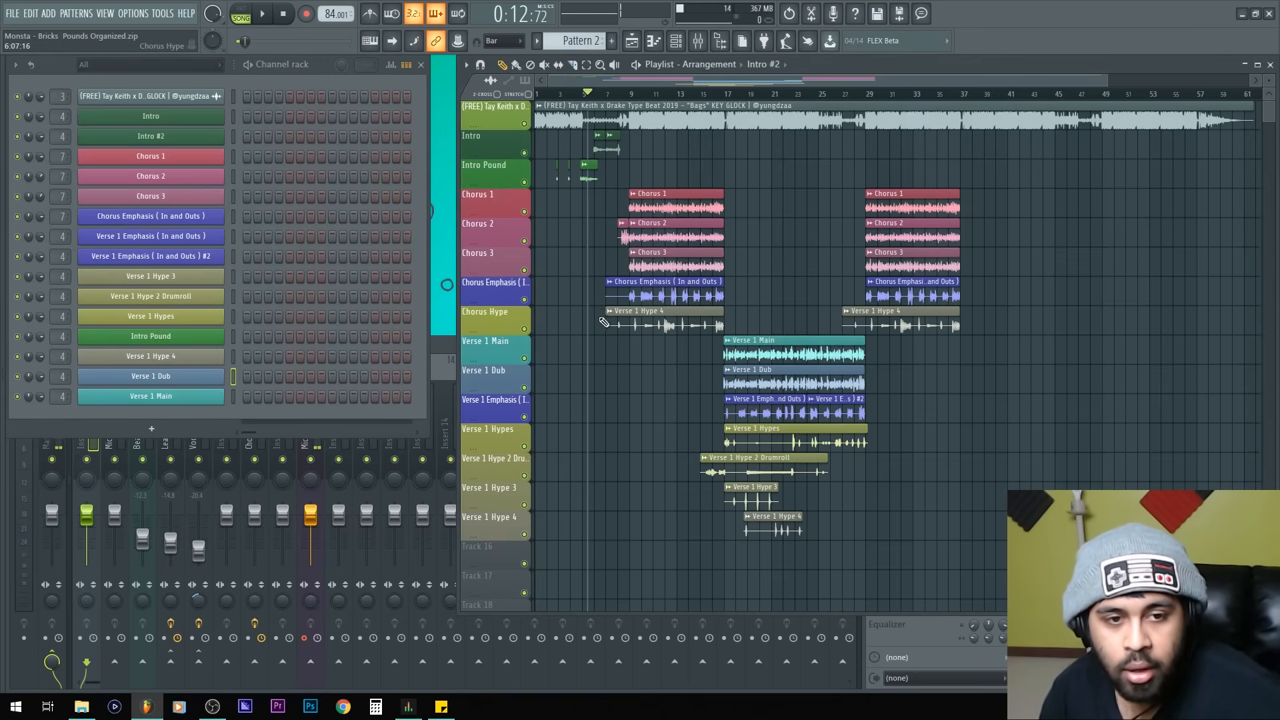
Step: Inspect the Verse 1 Hype 4 clip's sample and select all clips similar to the Chorus Hype clip
click(622, 320)
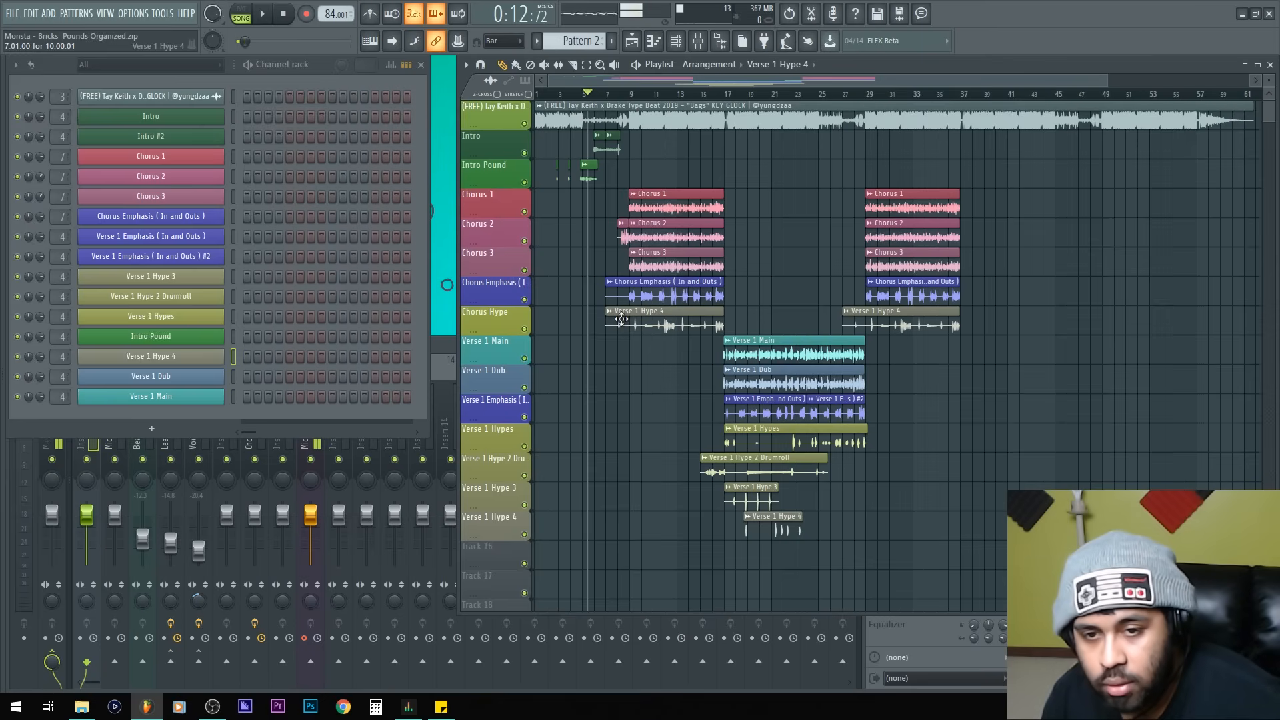
double_click(756, 528)
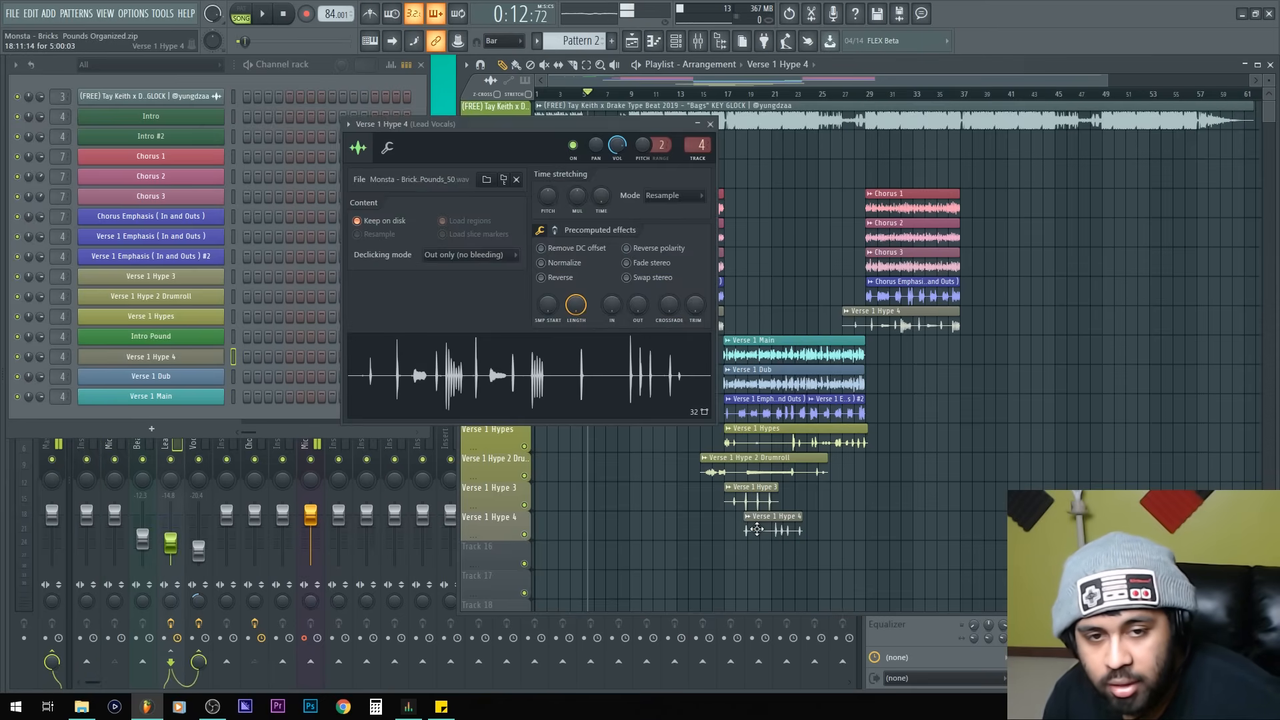
click(711, 124)
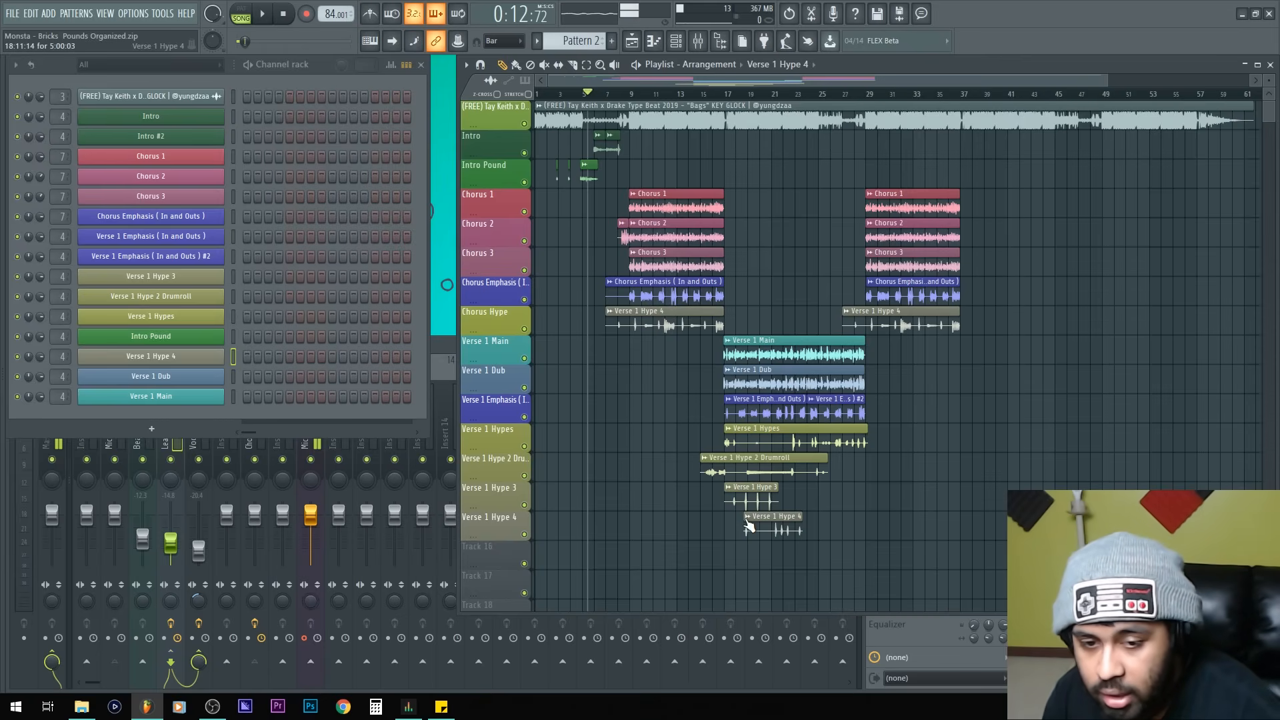
click(610, 311)
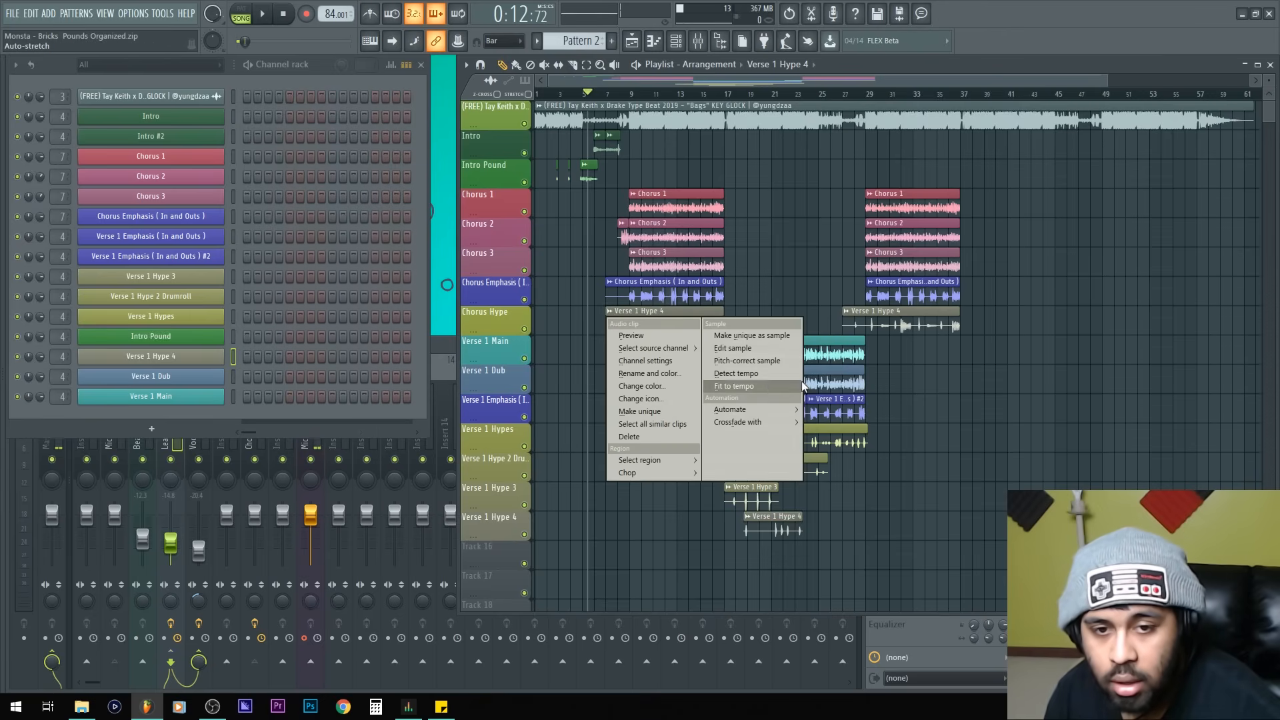
click(668, 426)
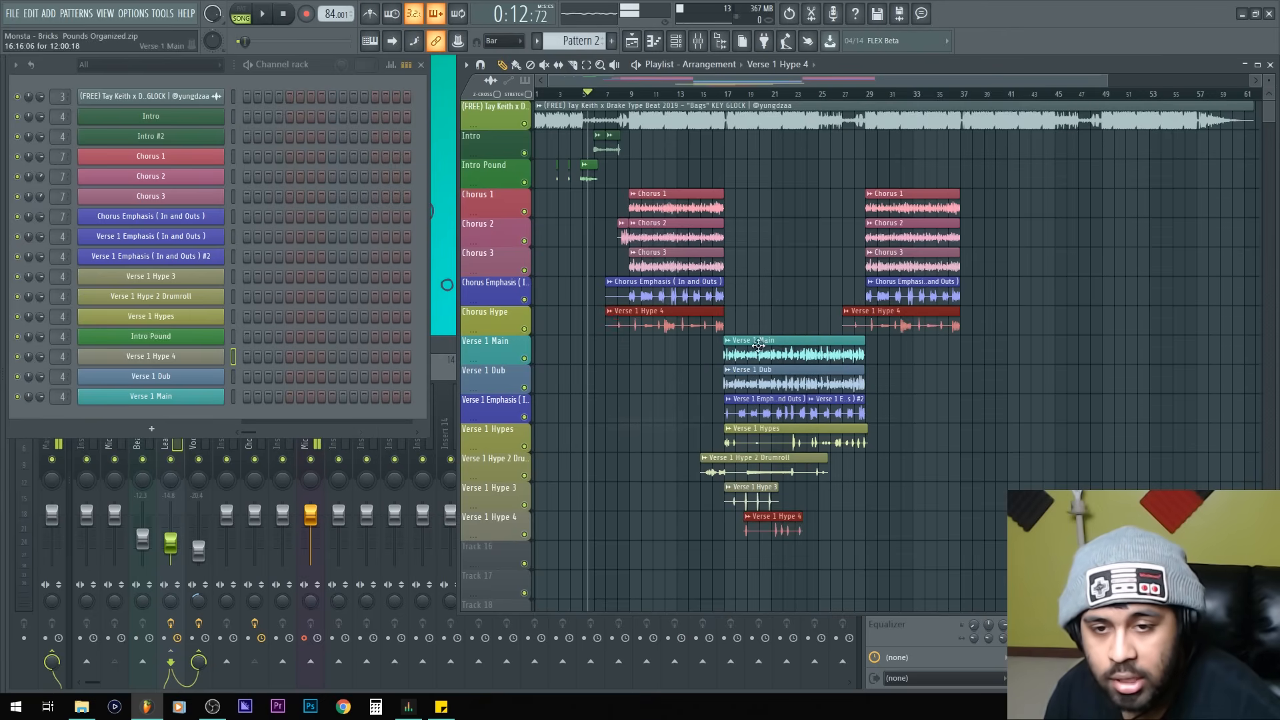
click(1060, 477)
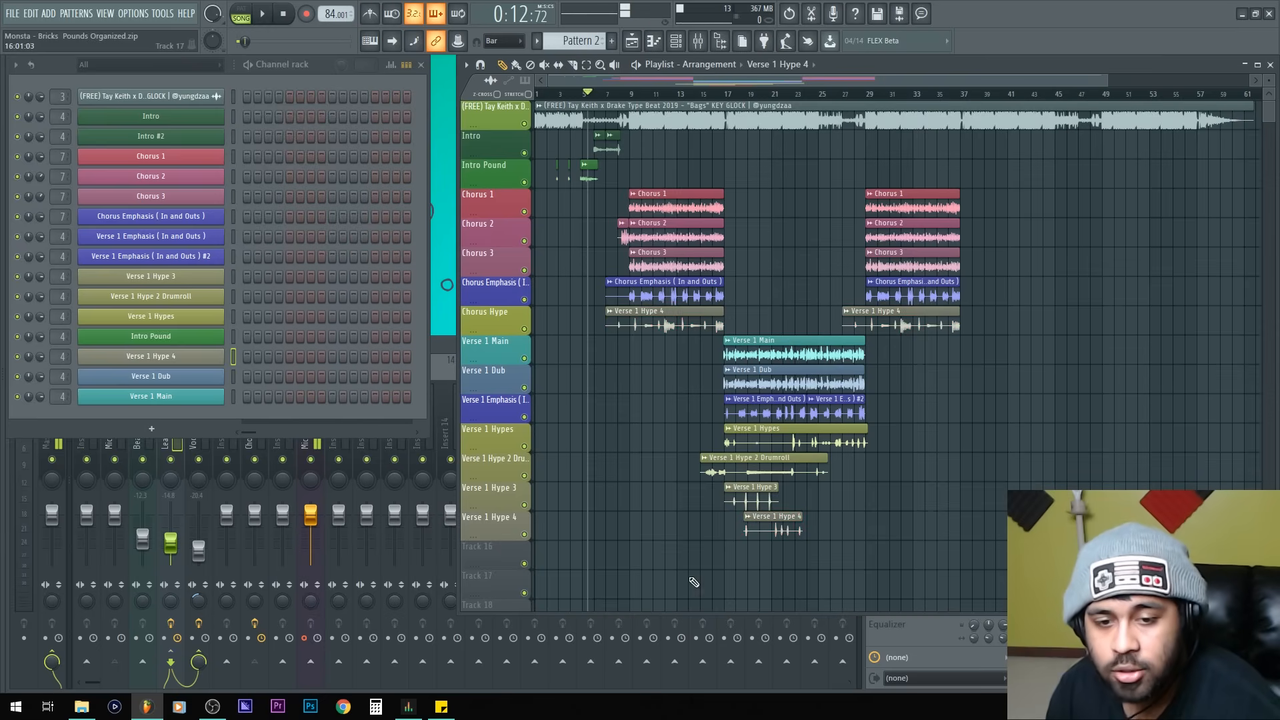
Step: Make the clip on the Verse 1 Hype 4 track unique
click(747, 518)
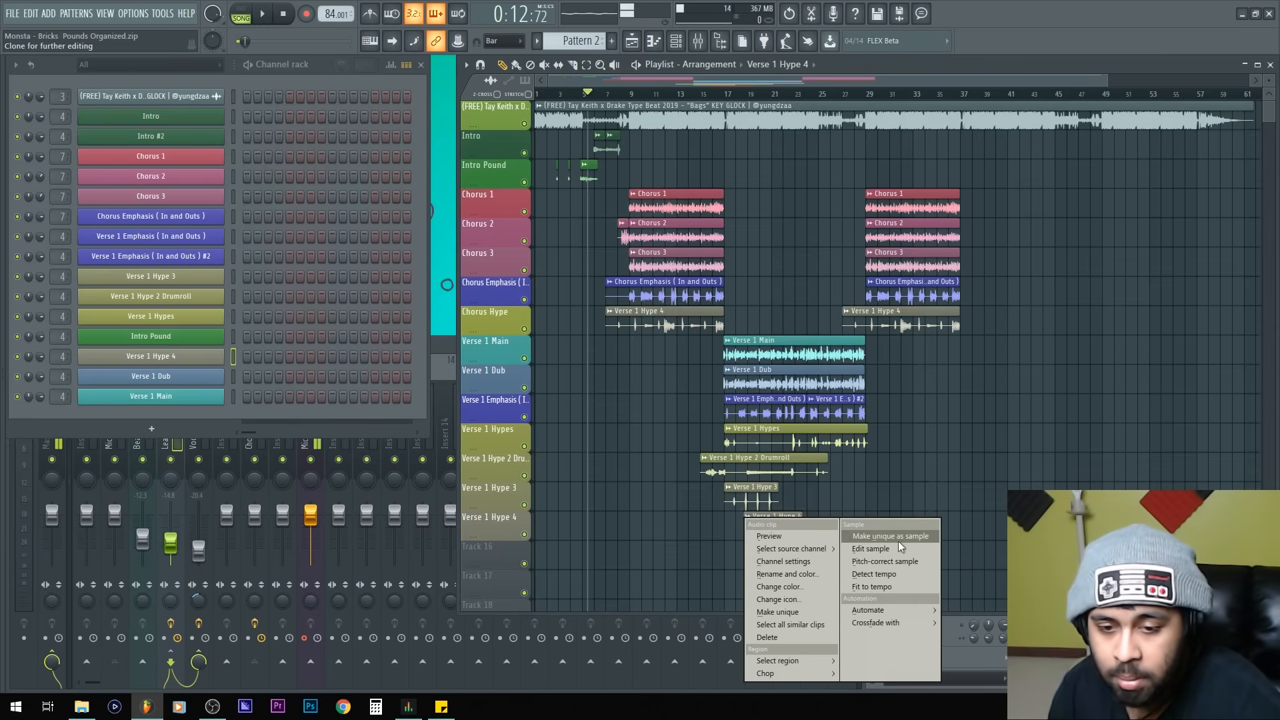
click(802, 606)
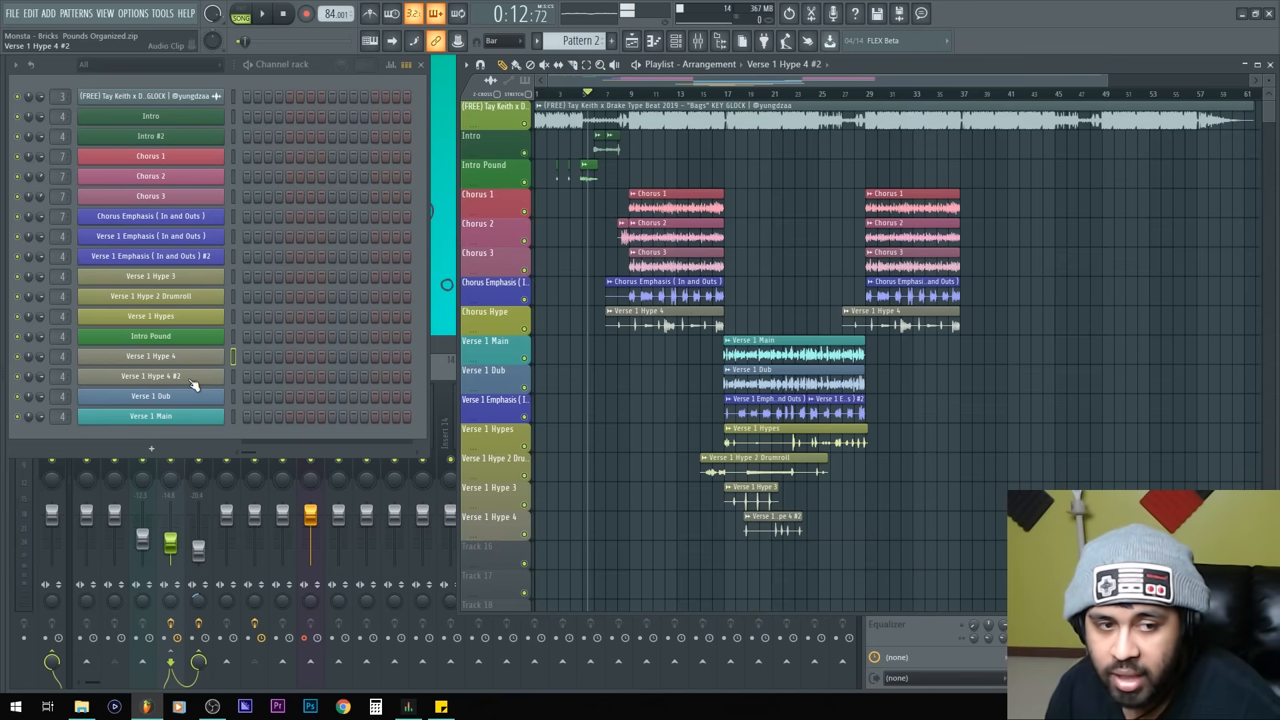
Step: Sort the channel rack so its channels follow the playlist track order
right_click(493, 317)
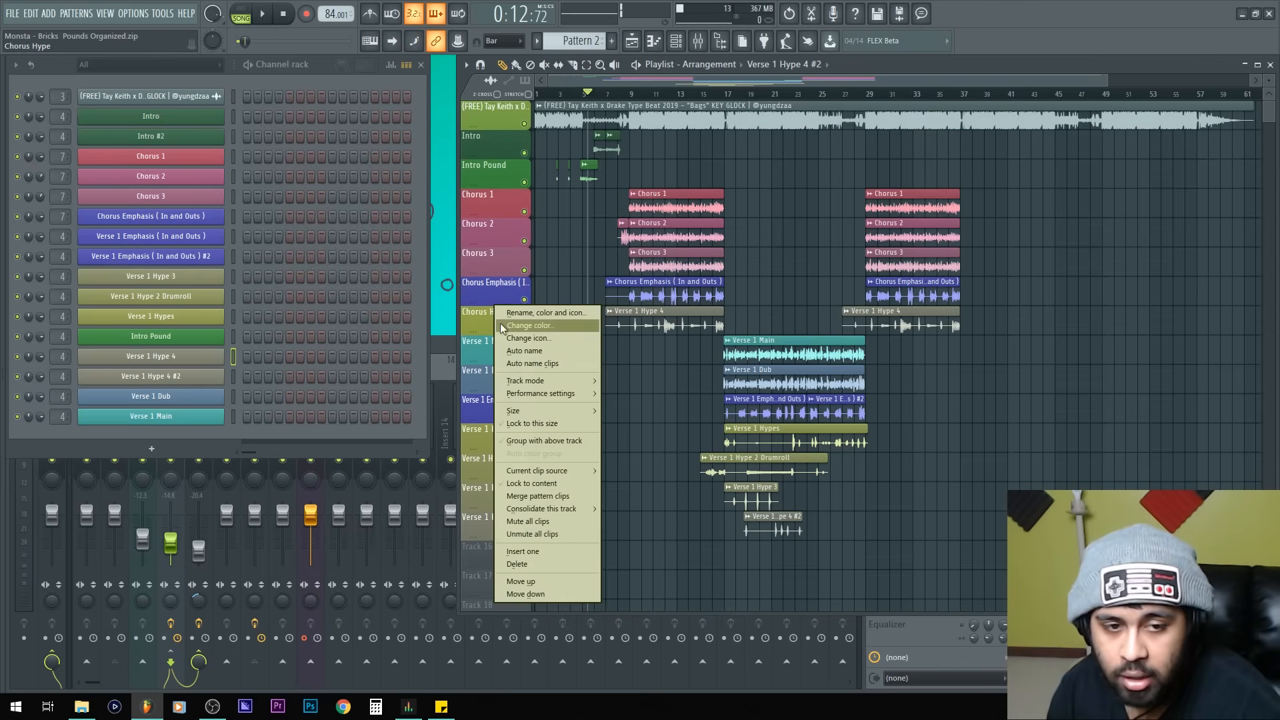
click(501, 325)
right_click(488, 527)
click(506, 388)
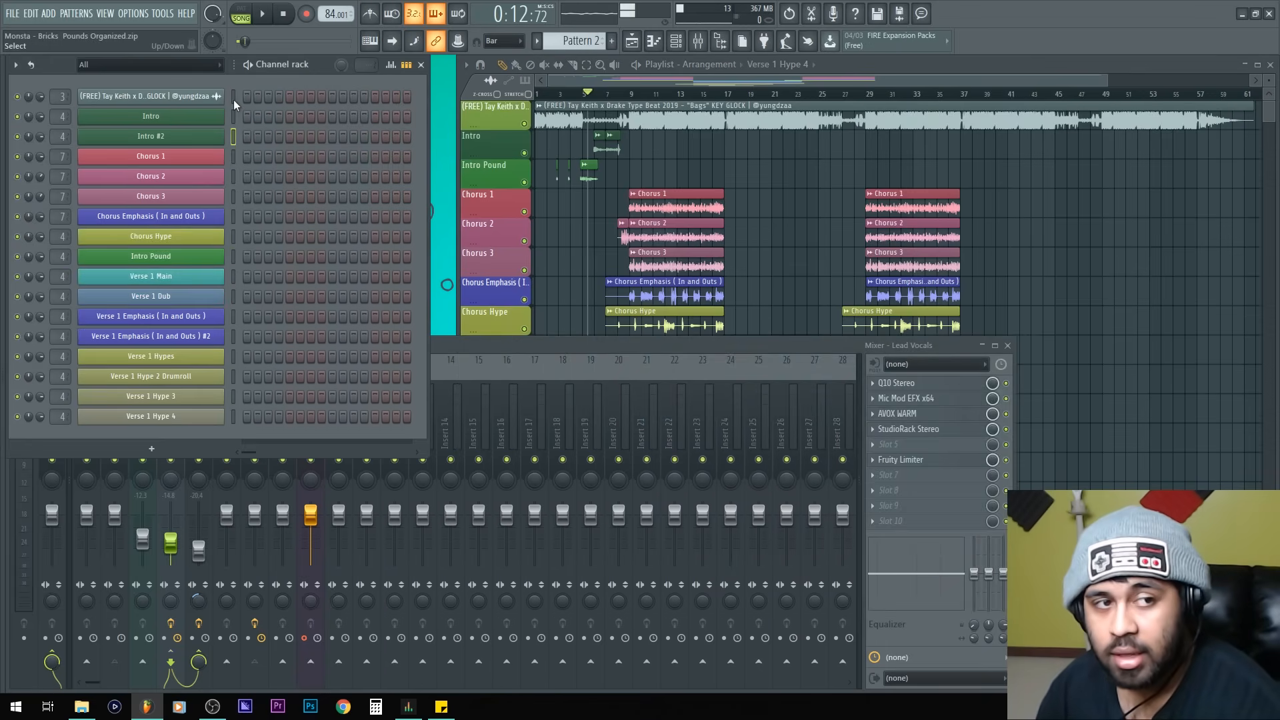
Step: Link all the vocal channels to consecutive mixer inserts starting at insert 14
drag(234, 99, 260, 386)
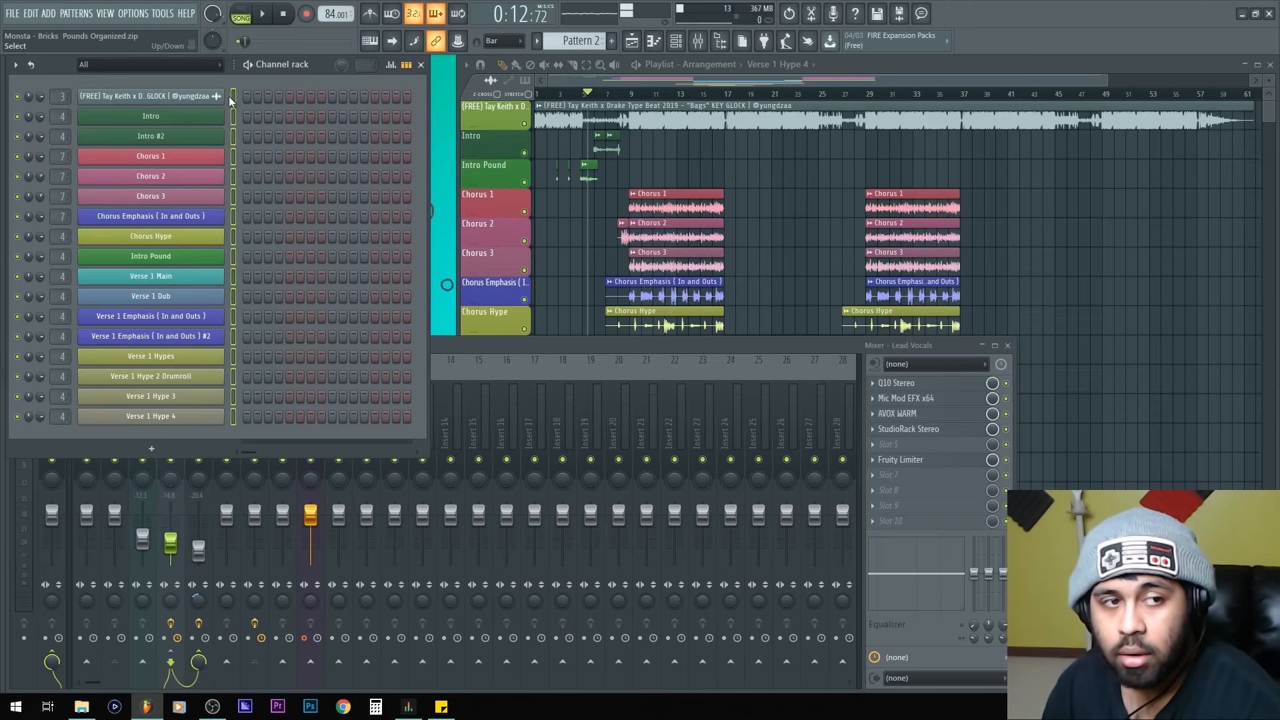
click(442, 426)
click(423, 414)
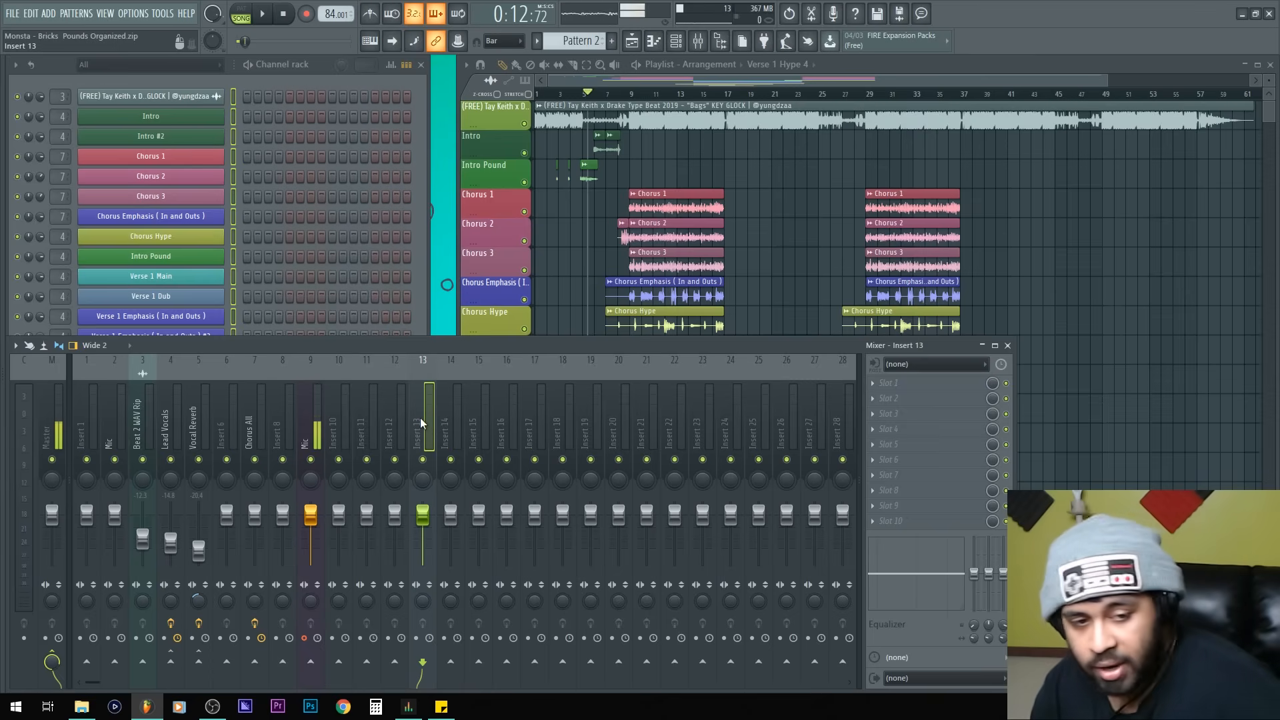
scroll(420, 418, right, 5)
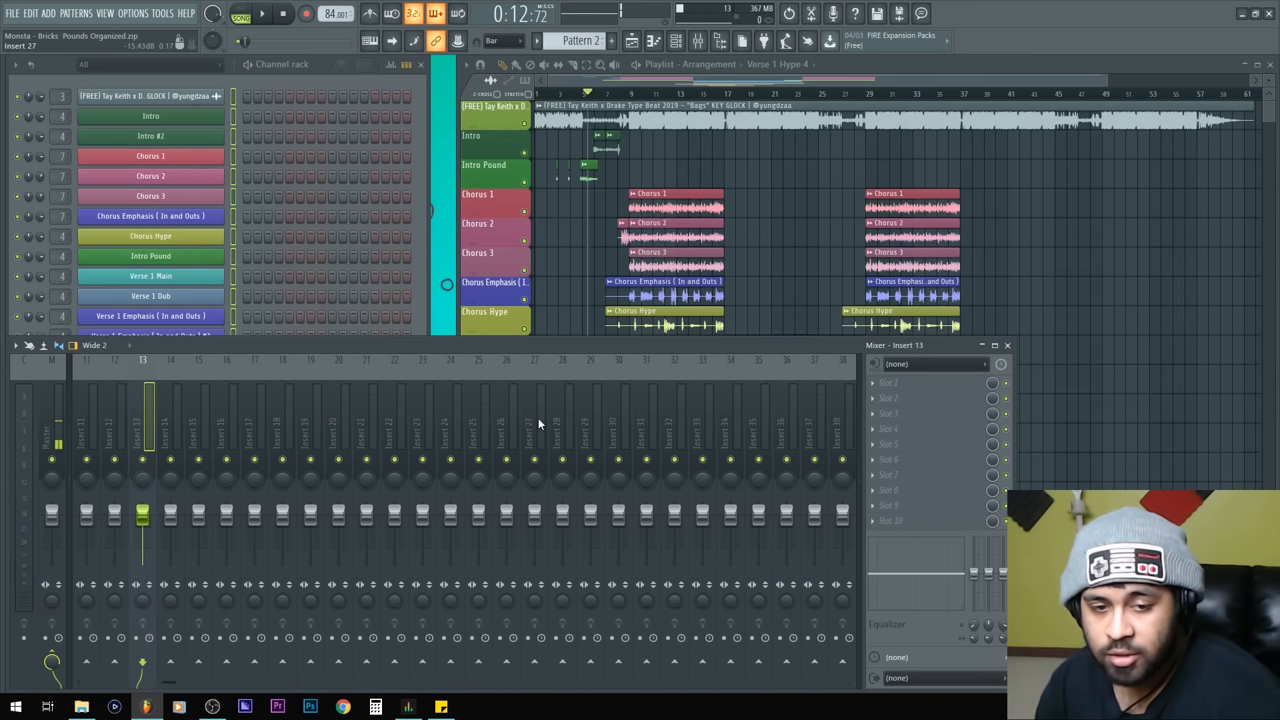
click(176, 422)
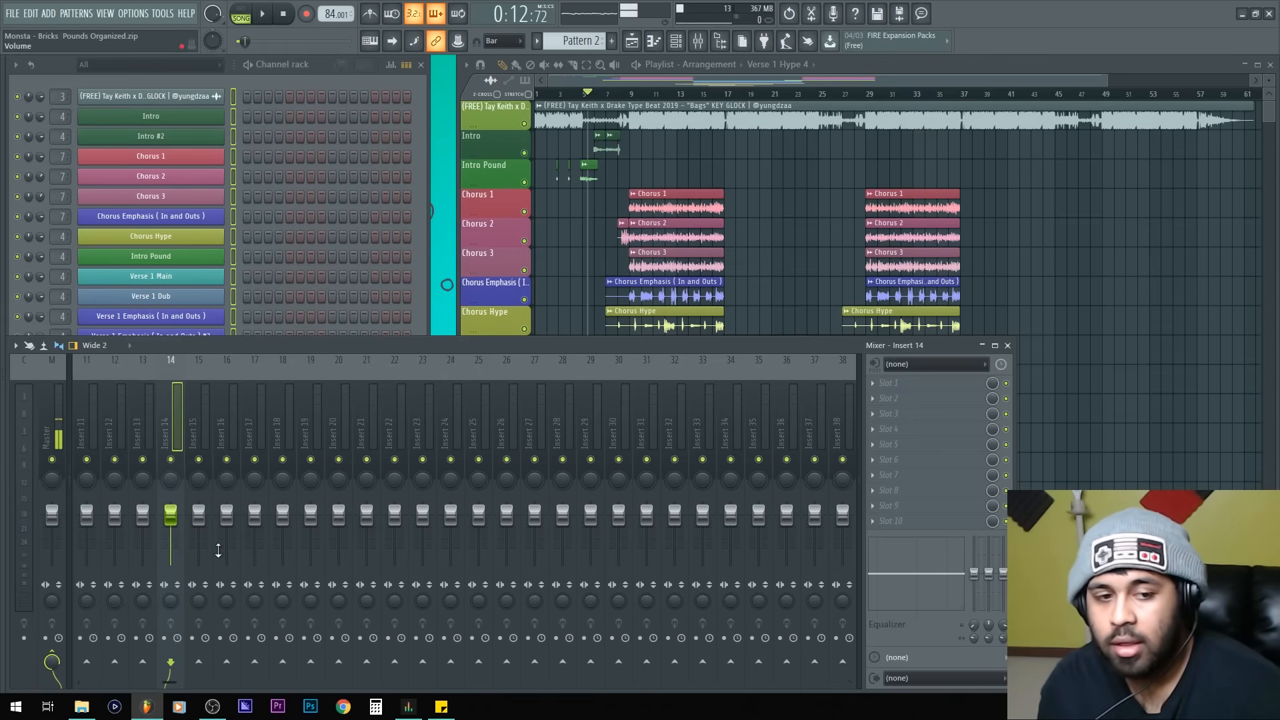
key(ctrl+shift+l)
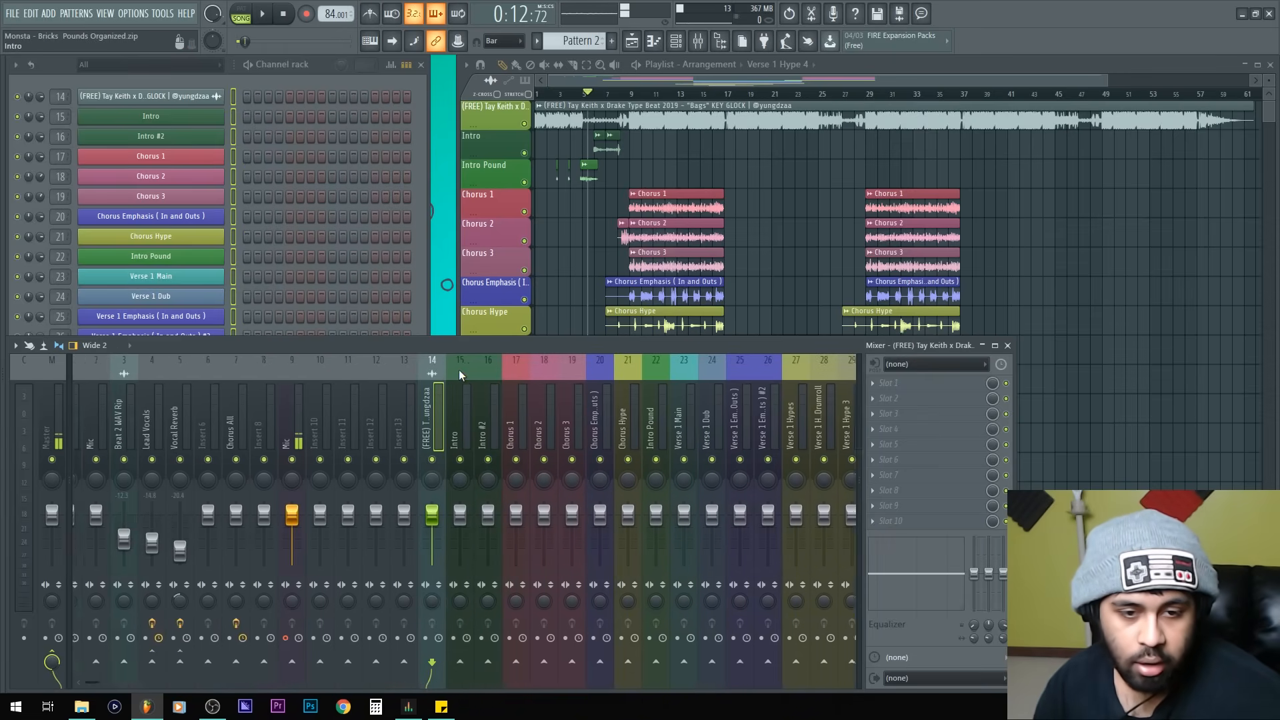
Step: Turn on colourful mixer highlighting in the mixer's view options
click(14, 345)
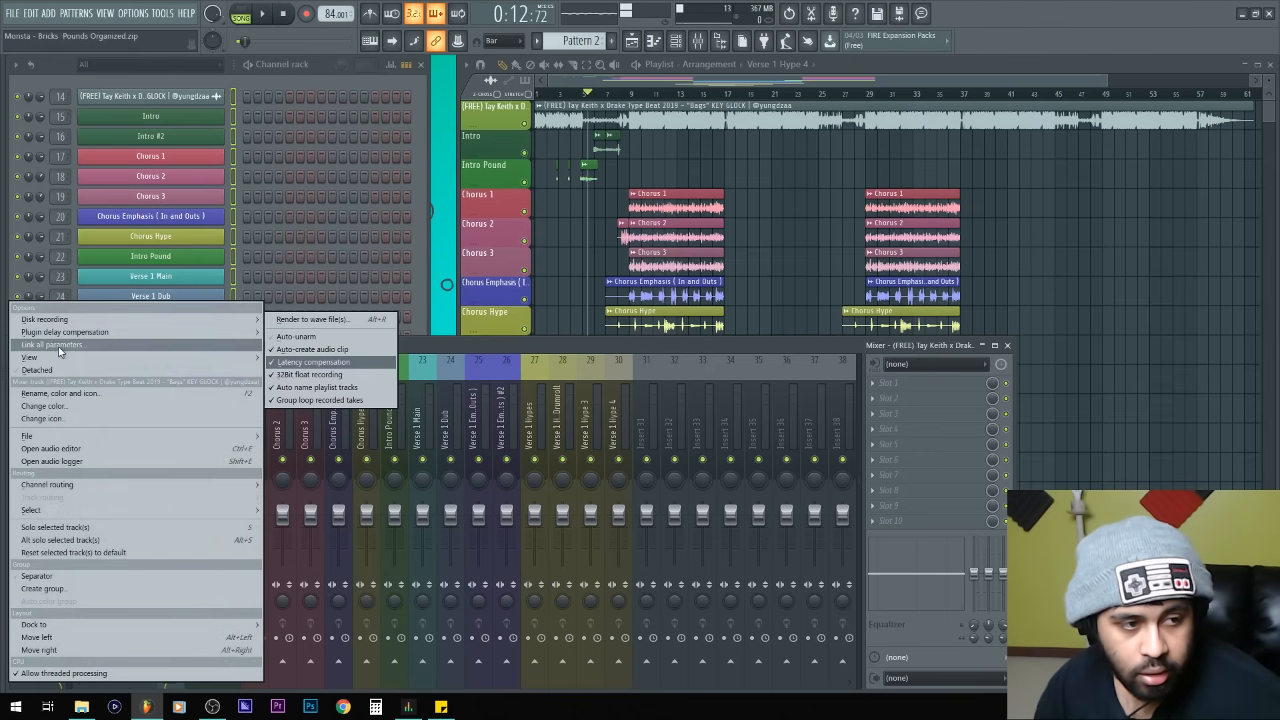
mouse_move(58, 358)
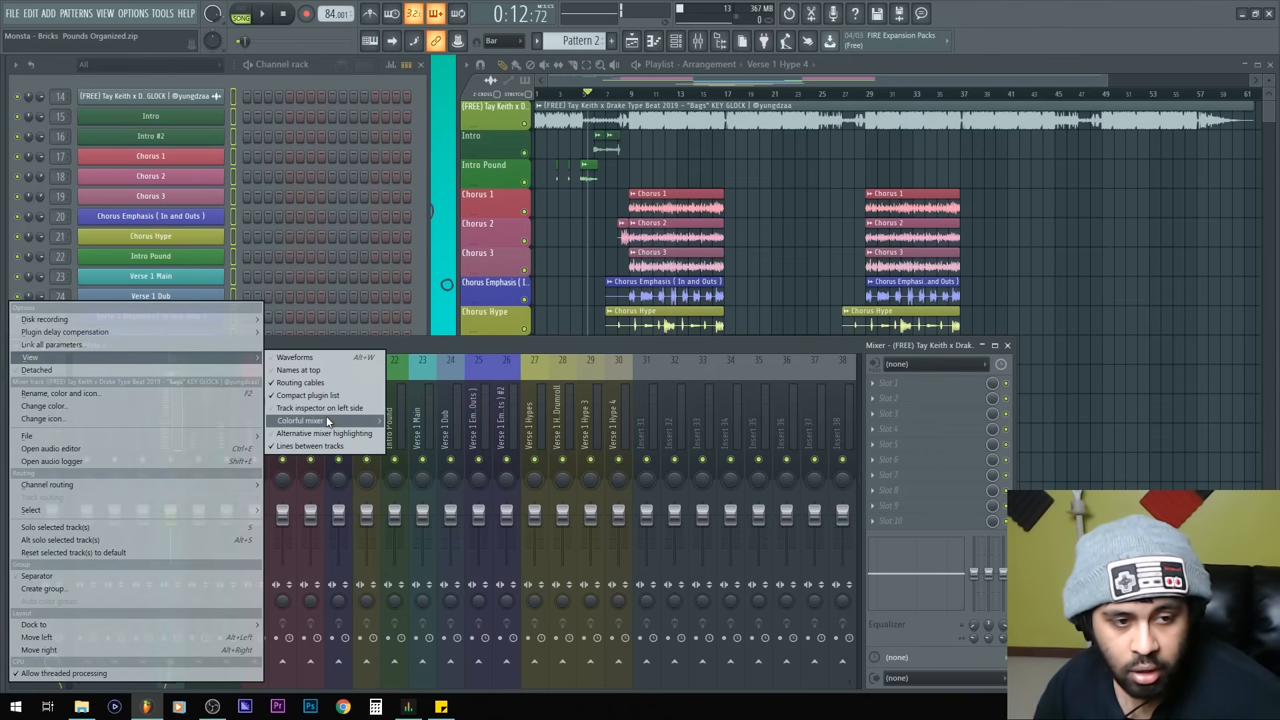
mouse_move(326, 420)
click(404, 435)
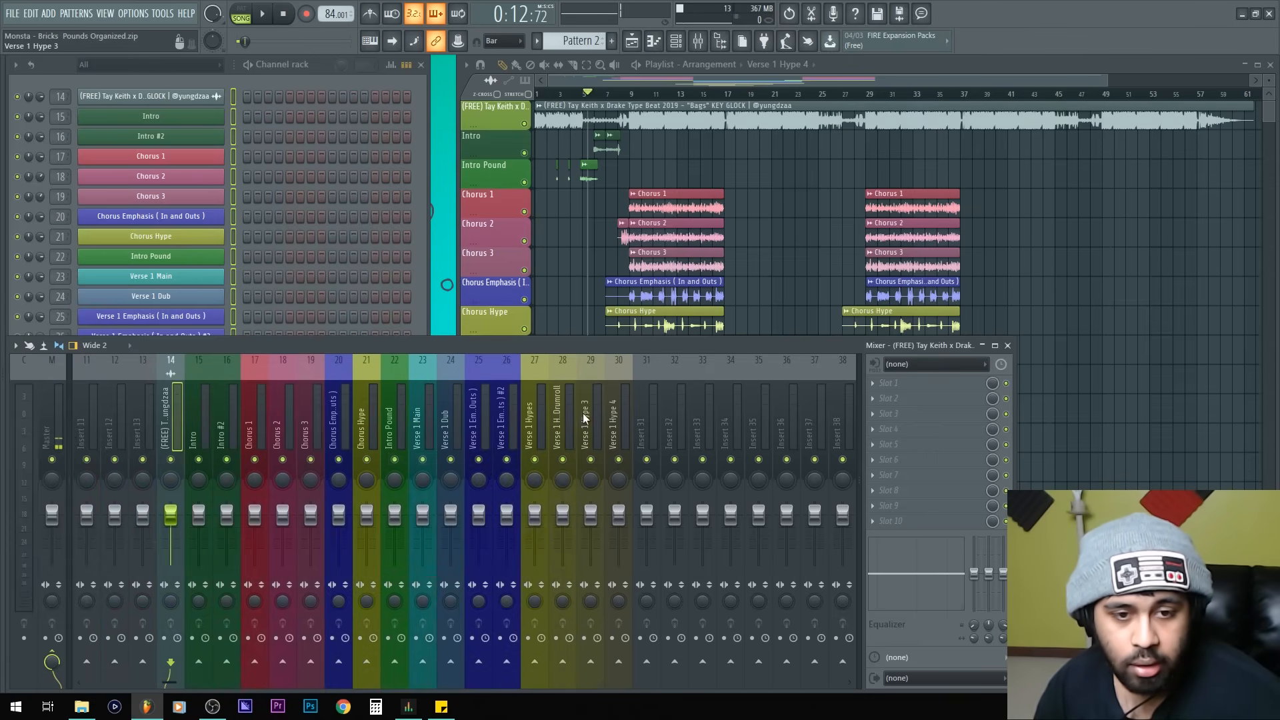
Step: Select mixer inserts 14 through 30 and shift them left so they begin at insert 9
drag(612, 420, 172, 426)
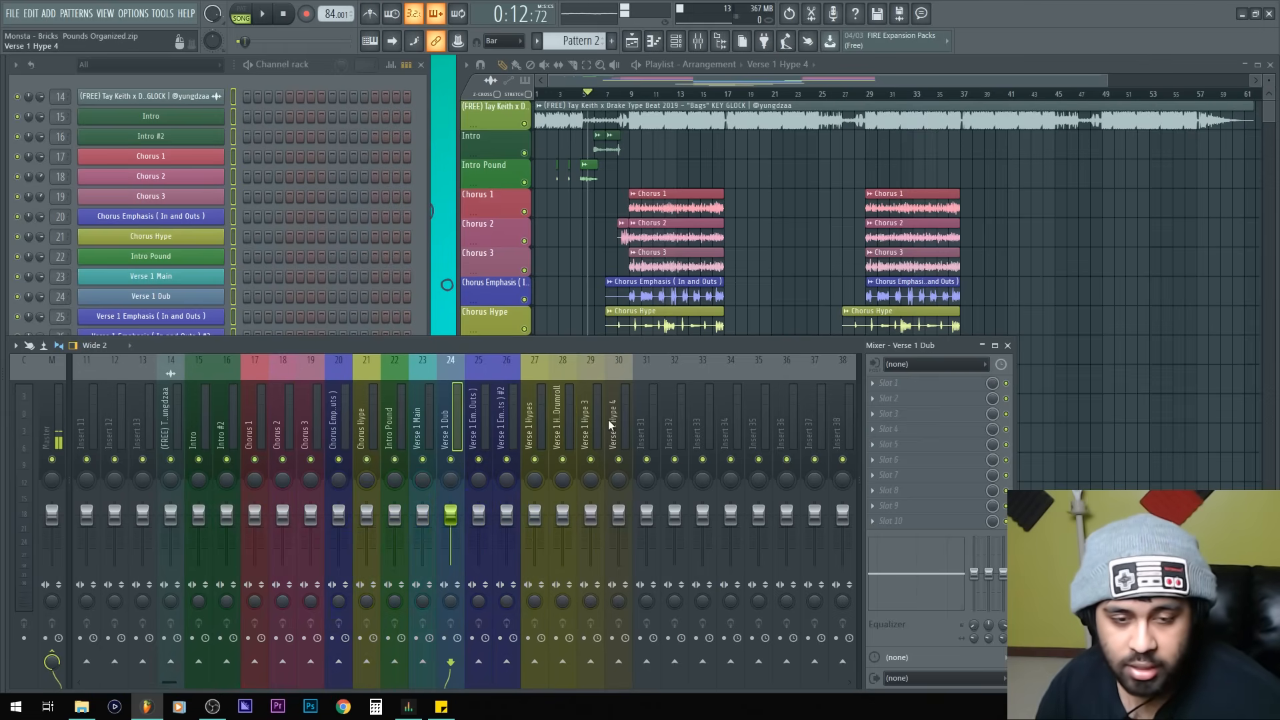
drag(608, 419, 171, 427)
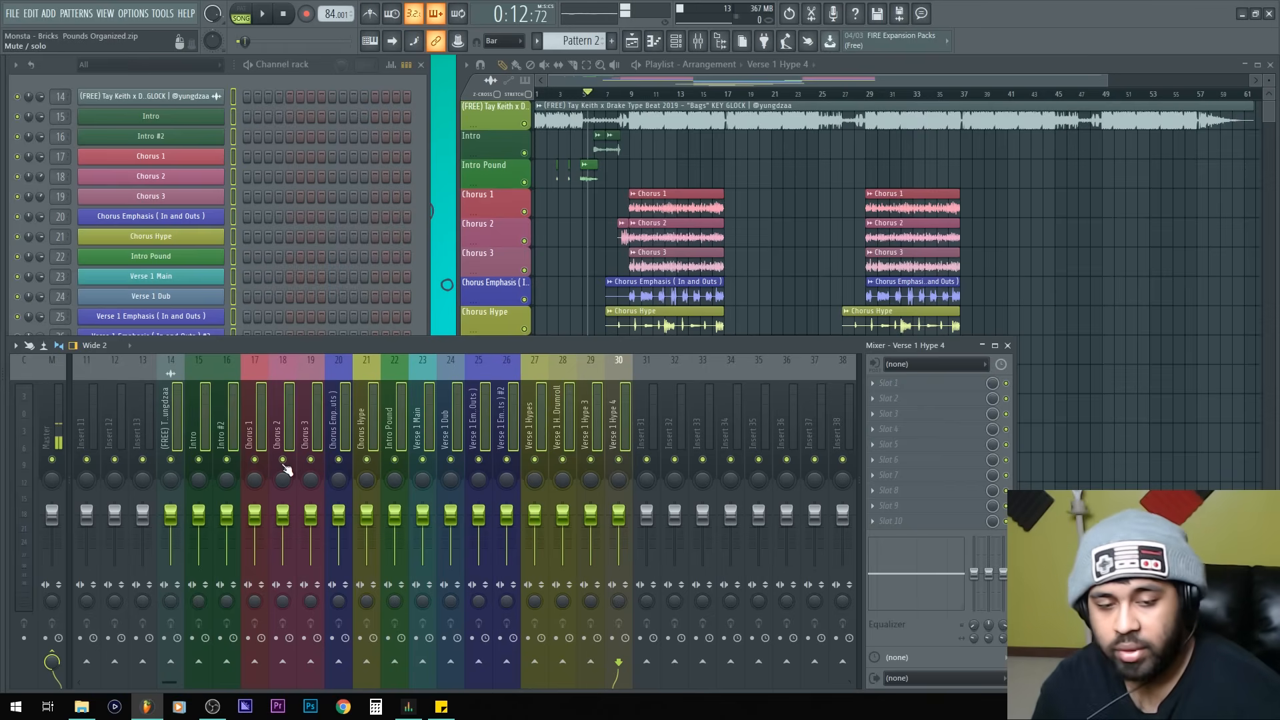
key(alt+Left)
key(alt+Left)
key(alt+Left)
key(alt+Left)
key(alt+Left)
key(alt+Left)
key(alt+Left)
key(alt+Left)
key(alt+Left)
key(alt+Left)
key(alt+Left)
key(alt+Left)
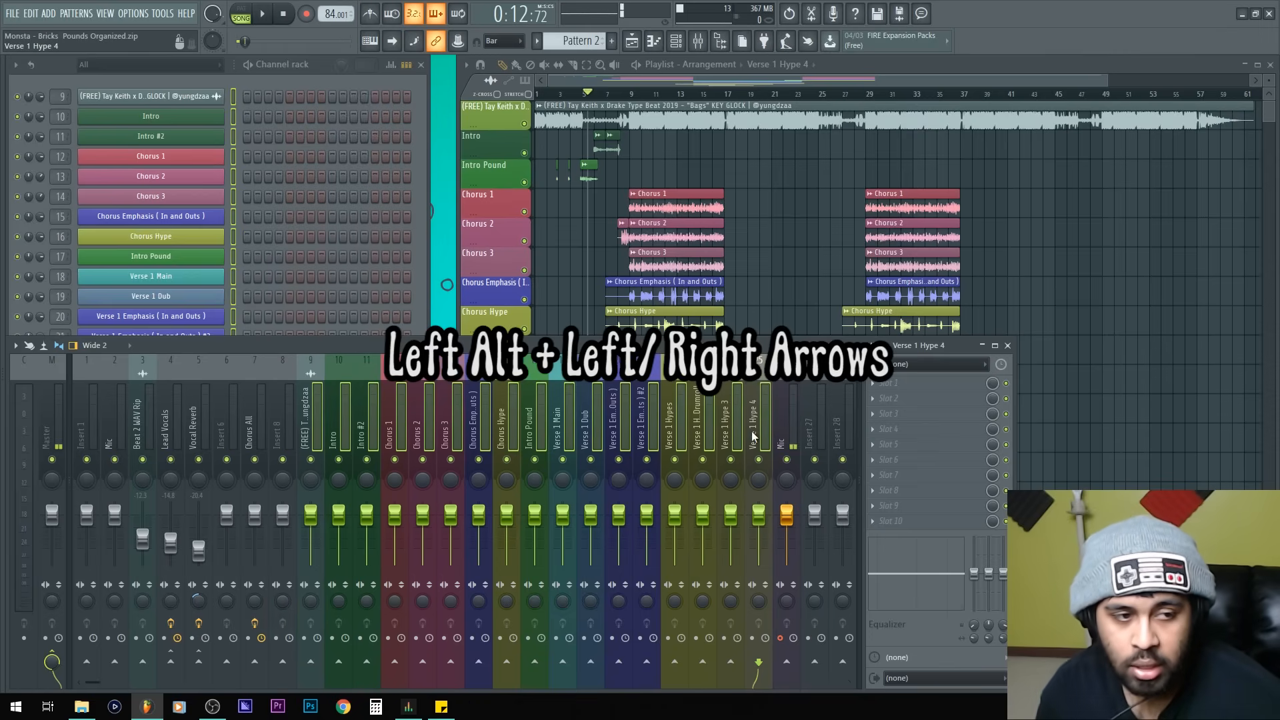
Step: Route the Verse 1 Hype 2 Drumroll, Verse 1 Hype 3 and Verse 1 Hype 4 inserts only to the Verse 1 Hypes insert
click(597, 415)
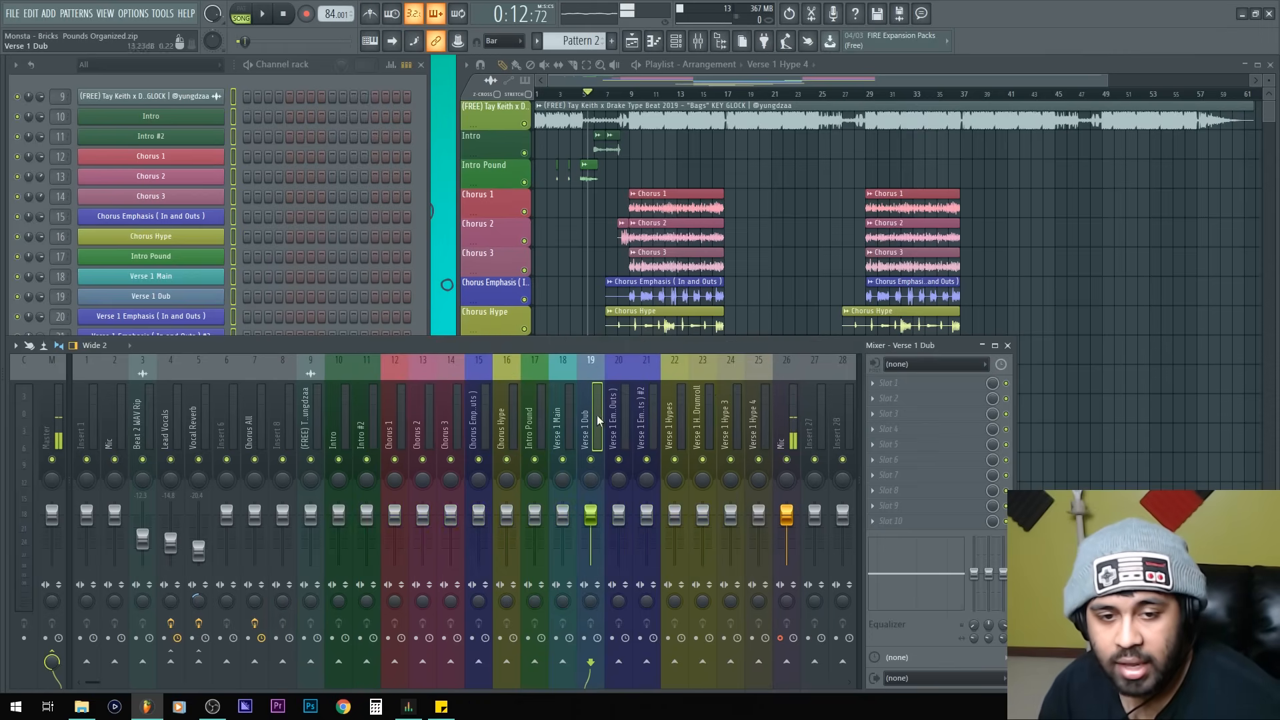
click(667, 420)
drag(700, 419, 750, 421)
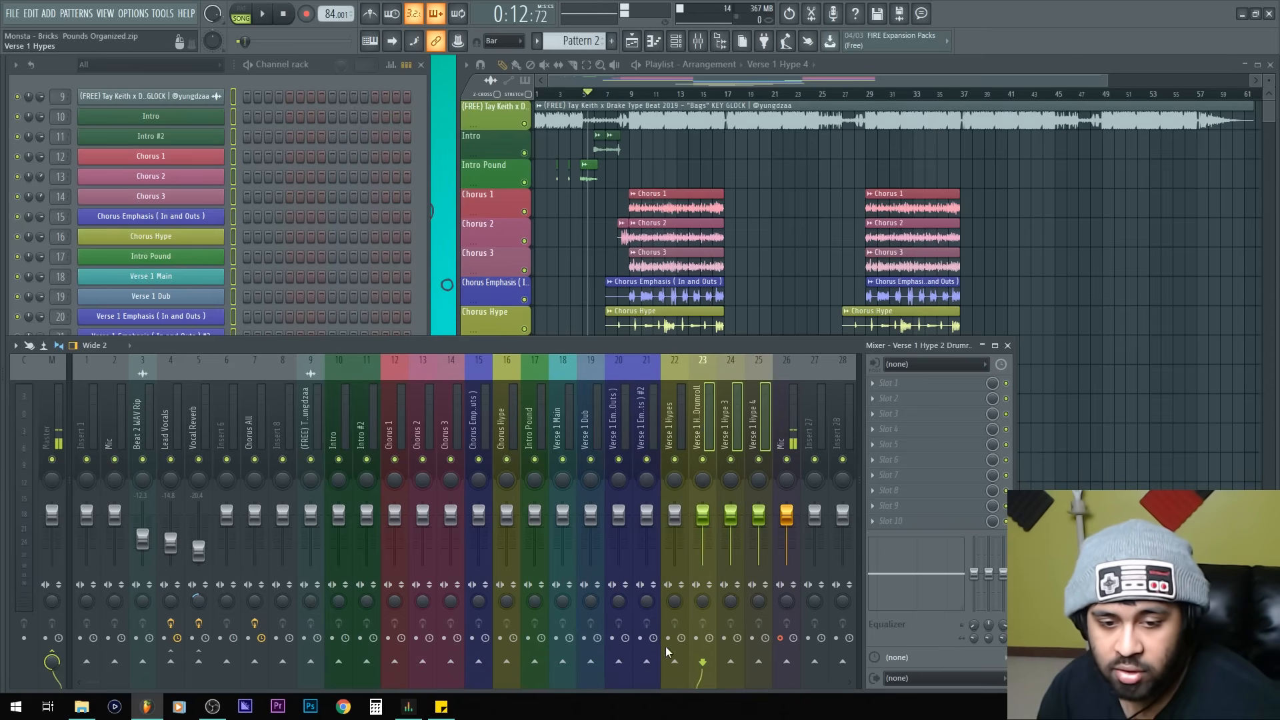
right_click(676, 661)
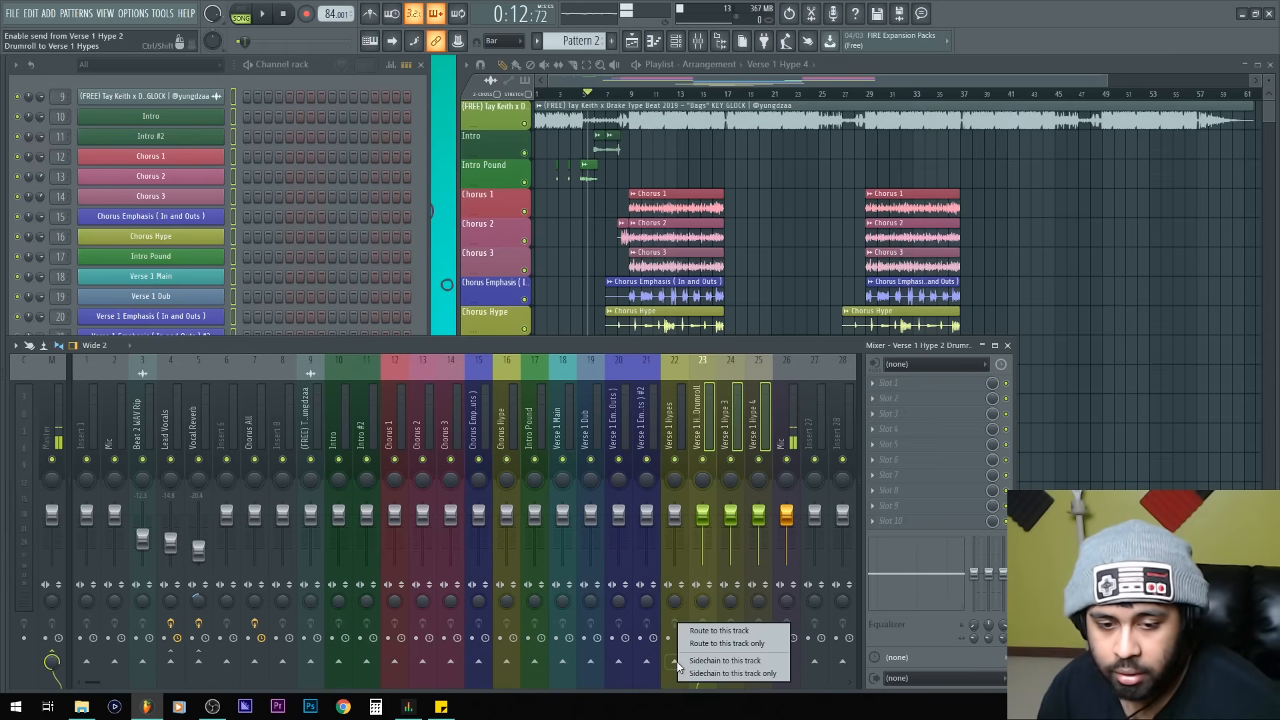
click(712, 644)
Step: Route the Verse 1 Emphasis #2 insert only to the Verse 1 Emphasis insert
click(675, 424)
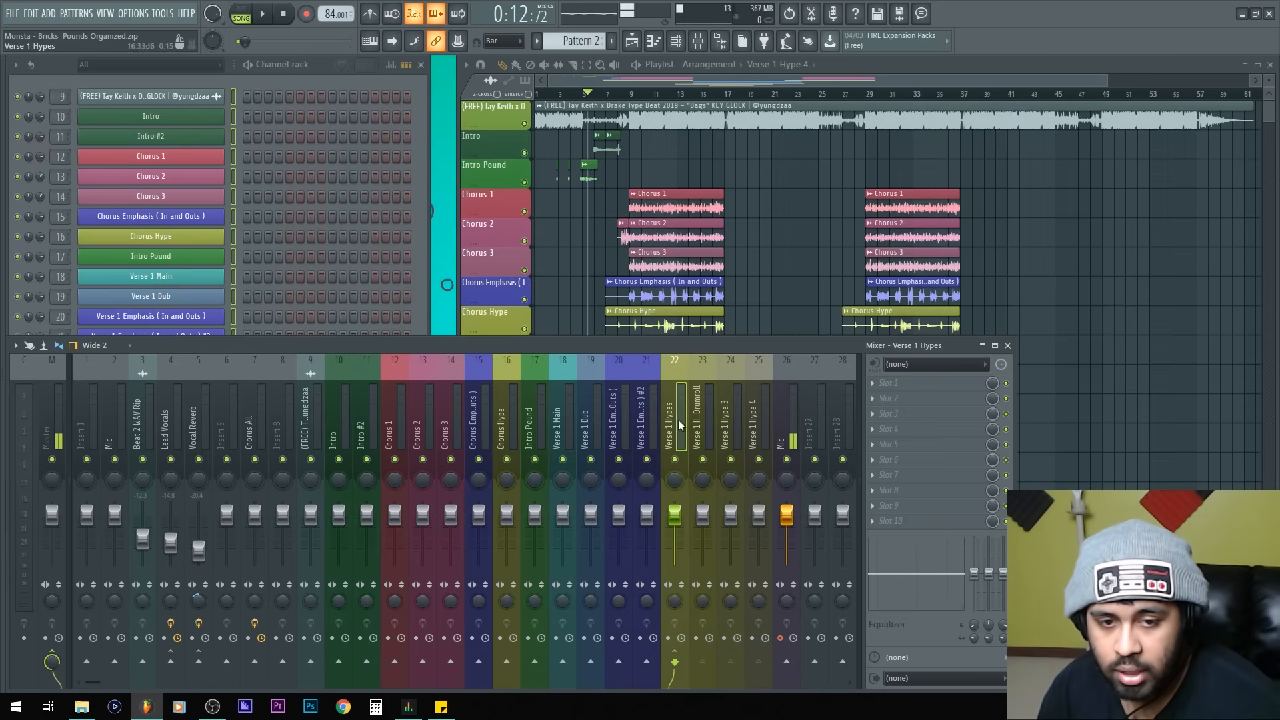
mouse_move(674, 513)
mouse_down()
mouse_move(675, 546)
mouse_move(675, 513)
mouse_up()
click(639, 446)
right_click(619, 660)
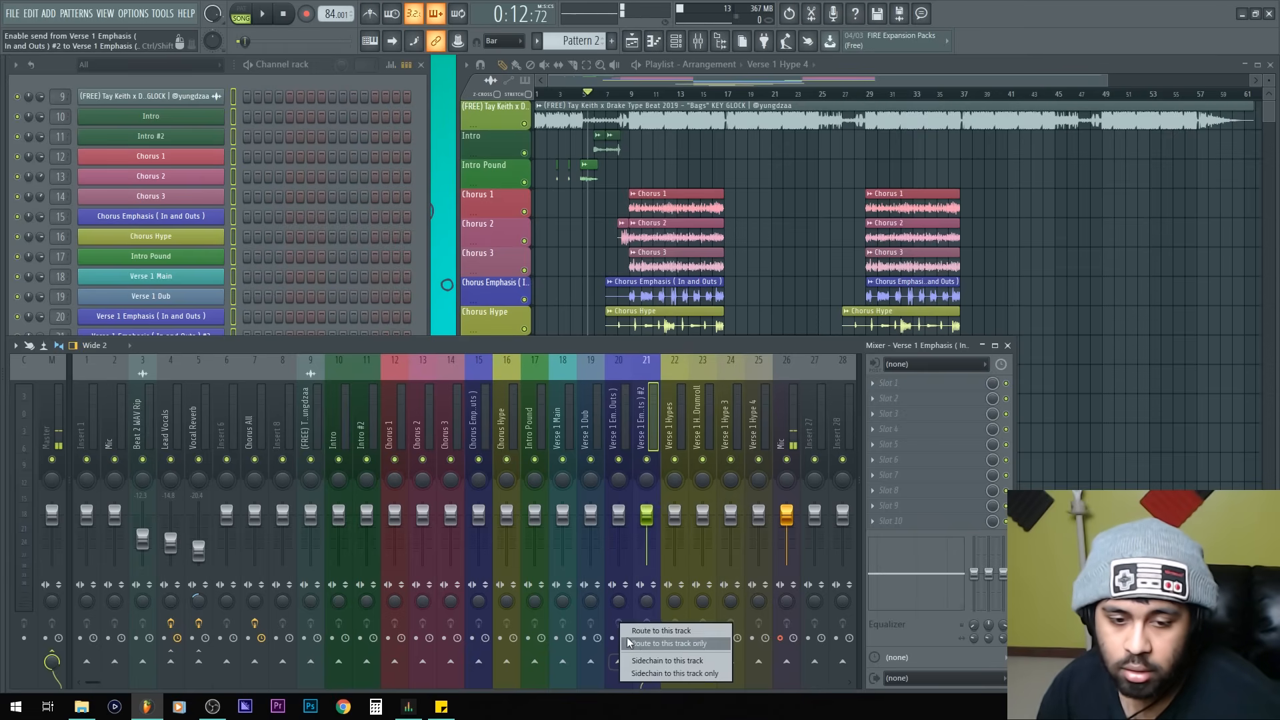
click(629, 643)
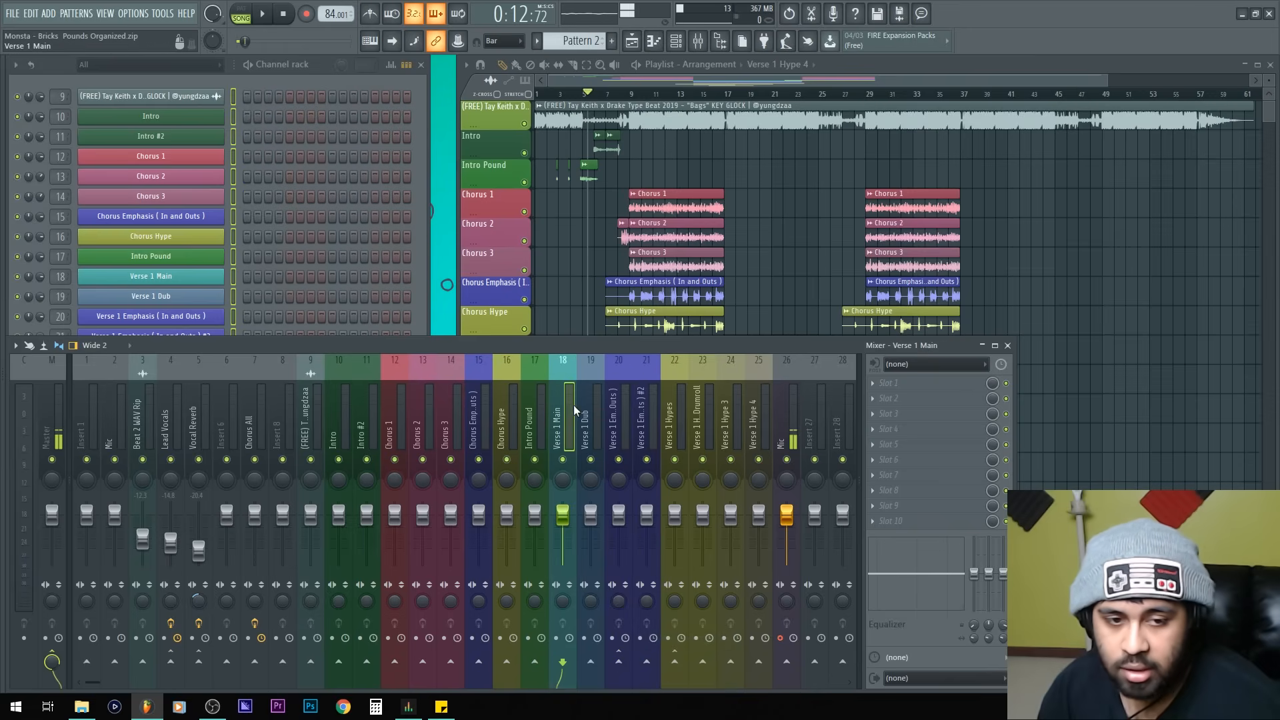
Step: Route the Intro #2 insert only to the Intro insert
click(375, 414)
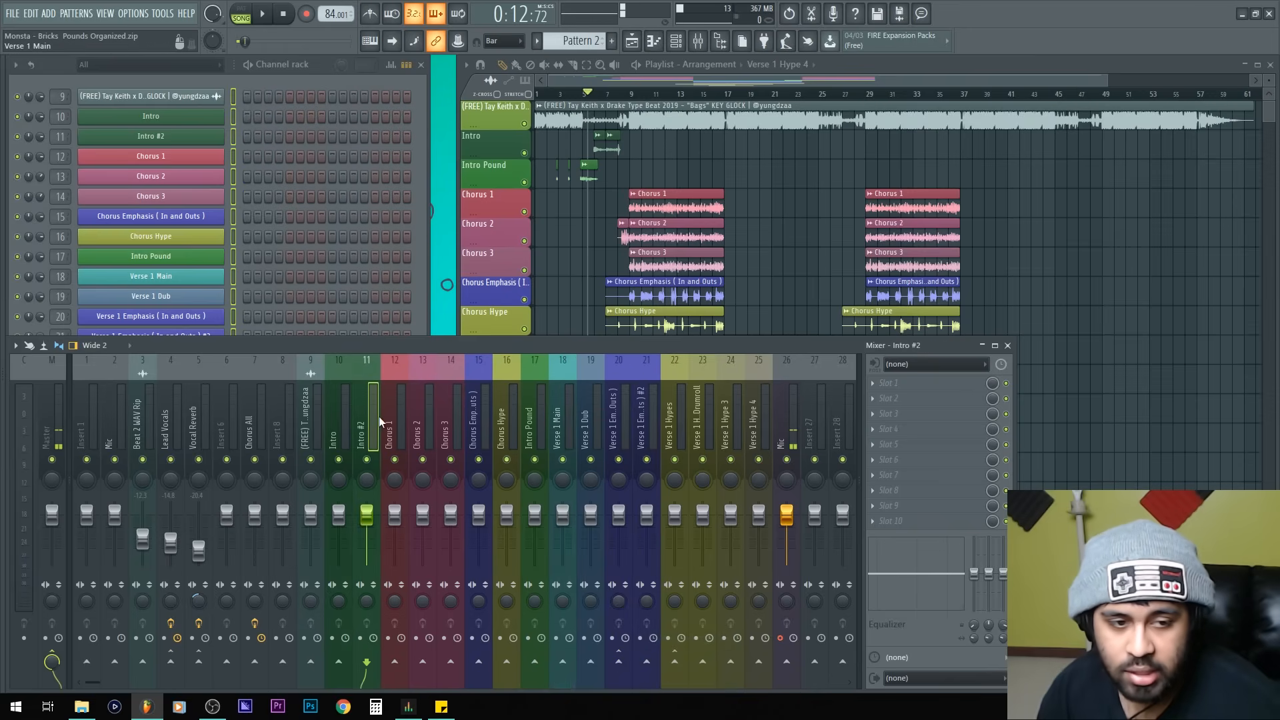
right_click(338, 661)
click(372, 646)
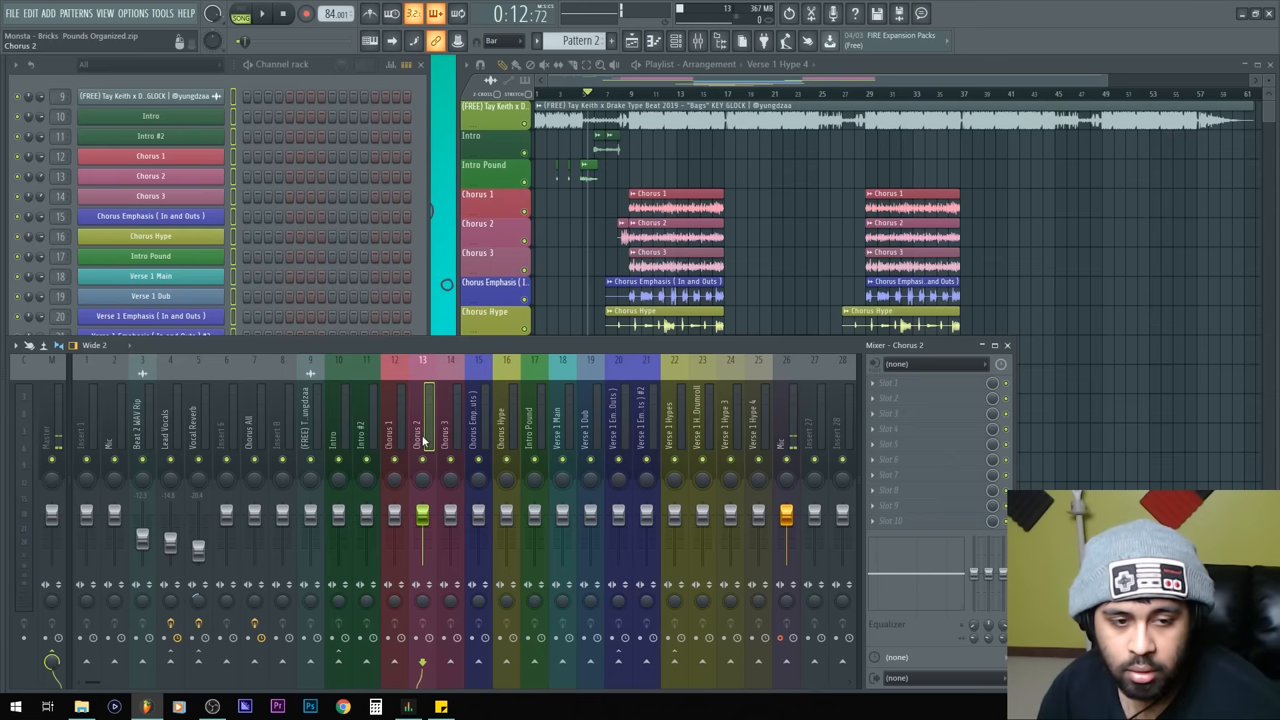
Step: Move the Mic insert two slots to the right in the mixer
click(400, 420)
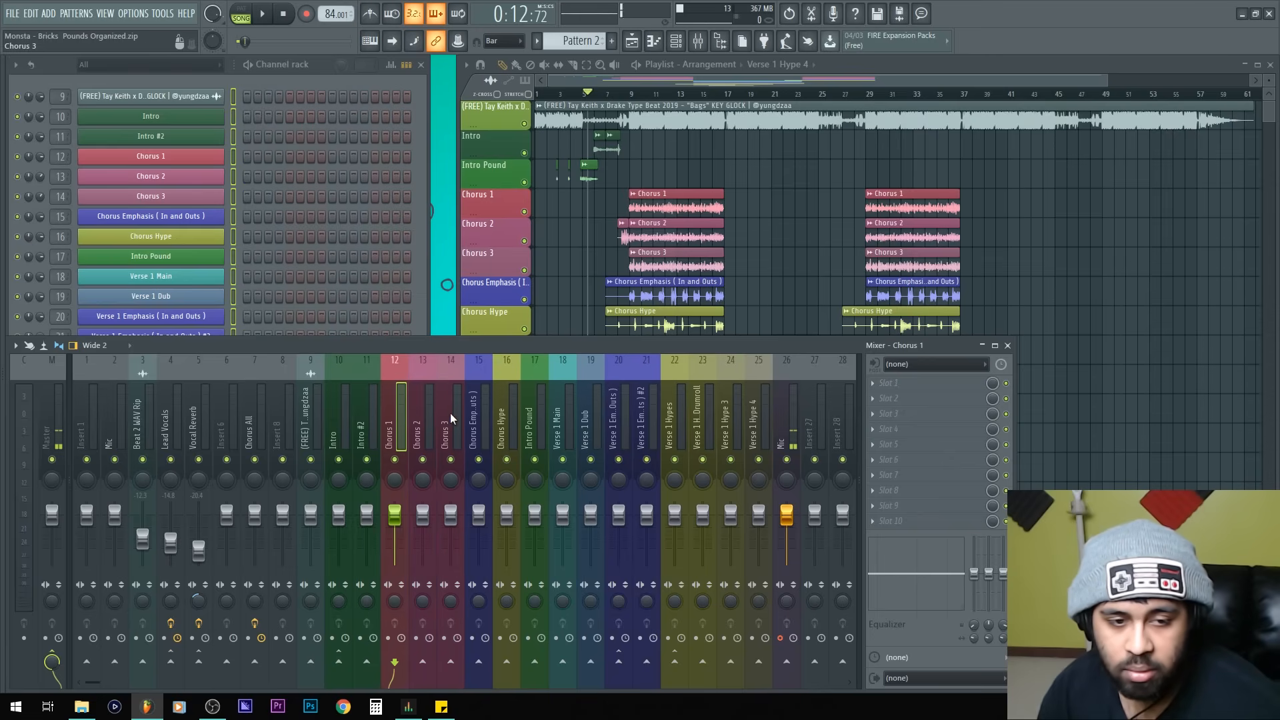
scroll(378, 411, right, 5)
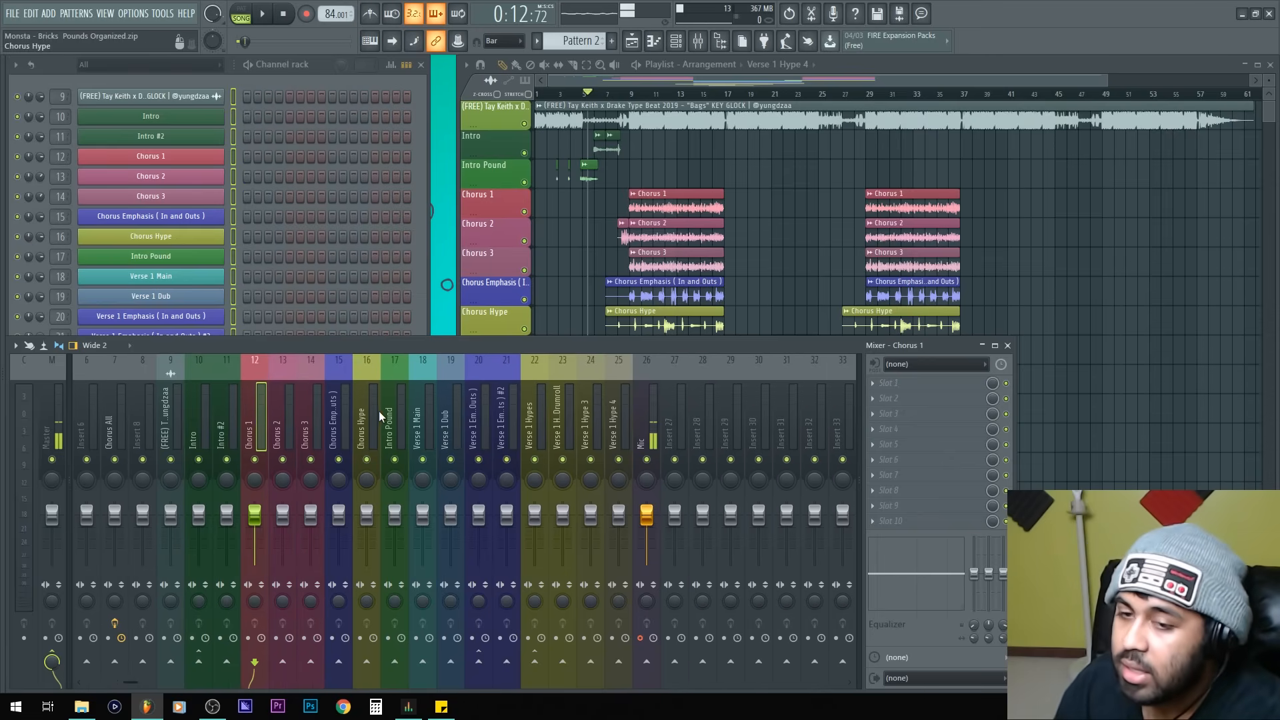
click(662, 412)
click(635, 438)
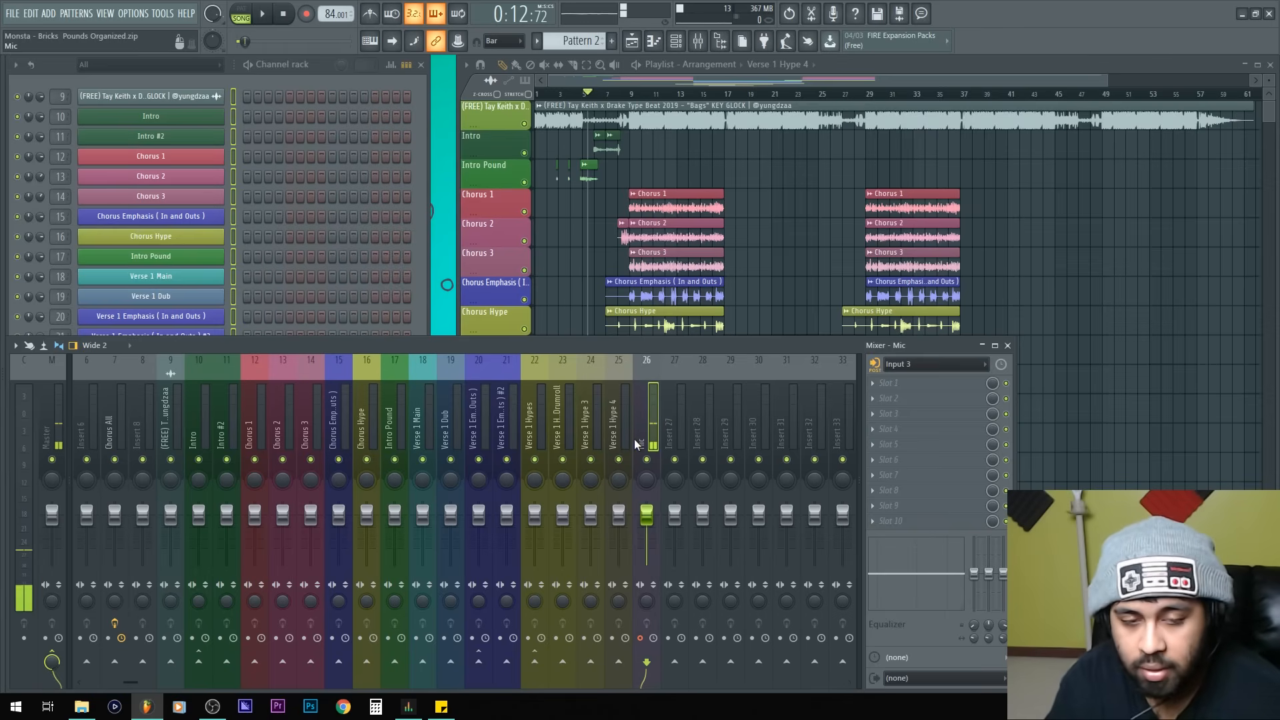
key(alt+Right)
key(alt+Right)
right_click(776, 206)
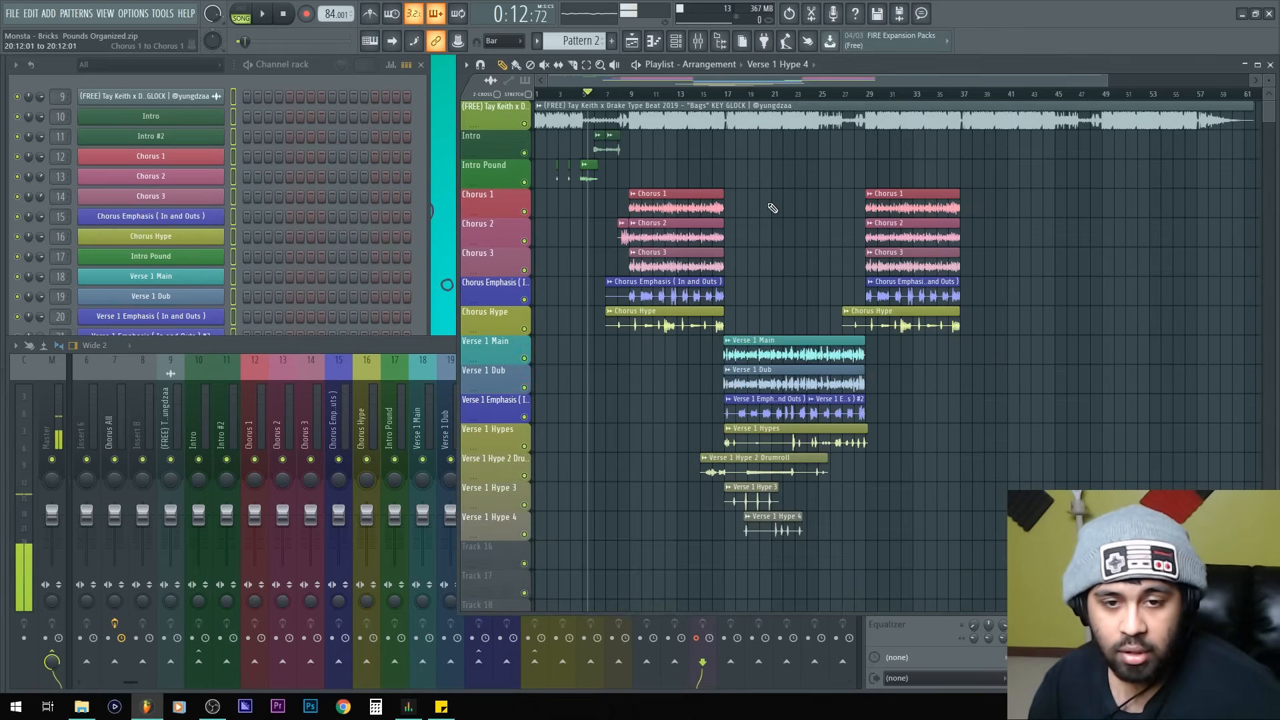
scroll(603, 193, up, 5)
scroll(815, 226, down, 6)
scroll(803, 243, down, 3)
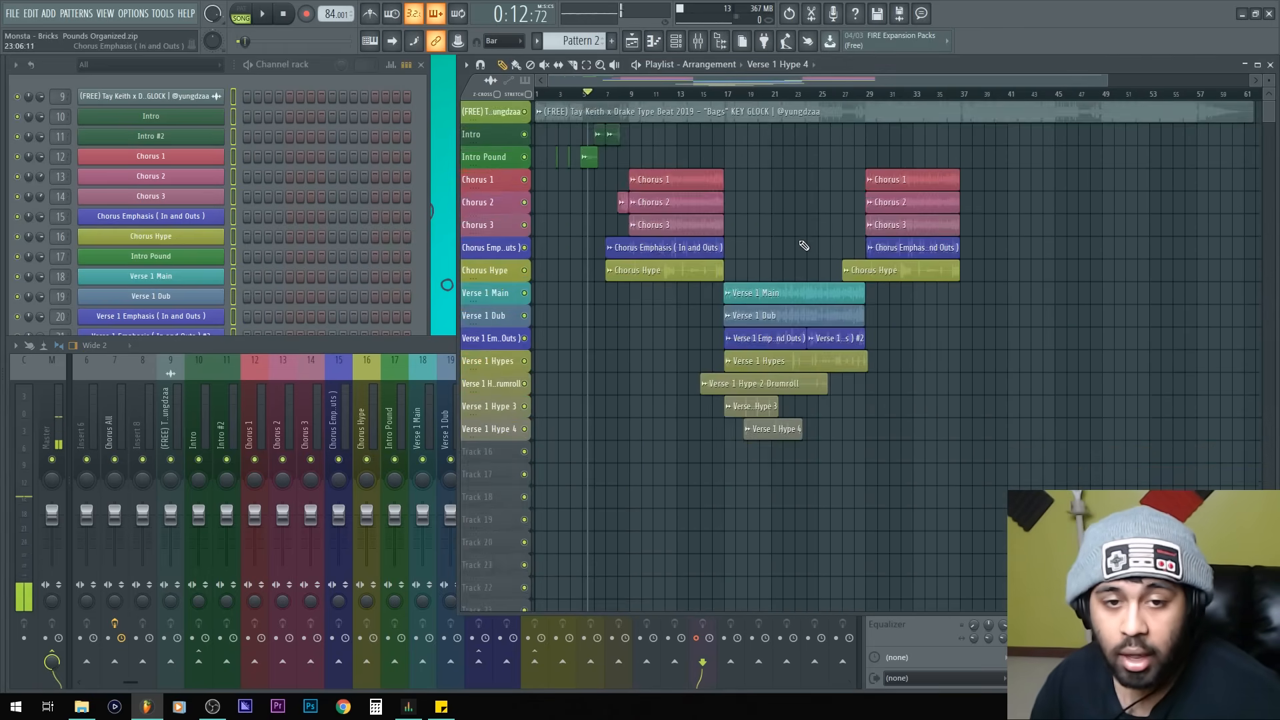
scroll(794, 408, up, 2)
scroll(787, 403, up, 2)
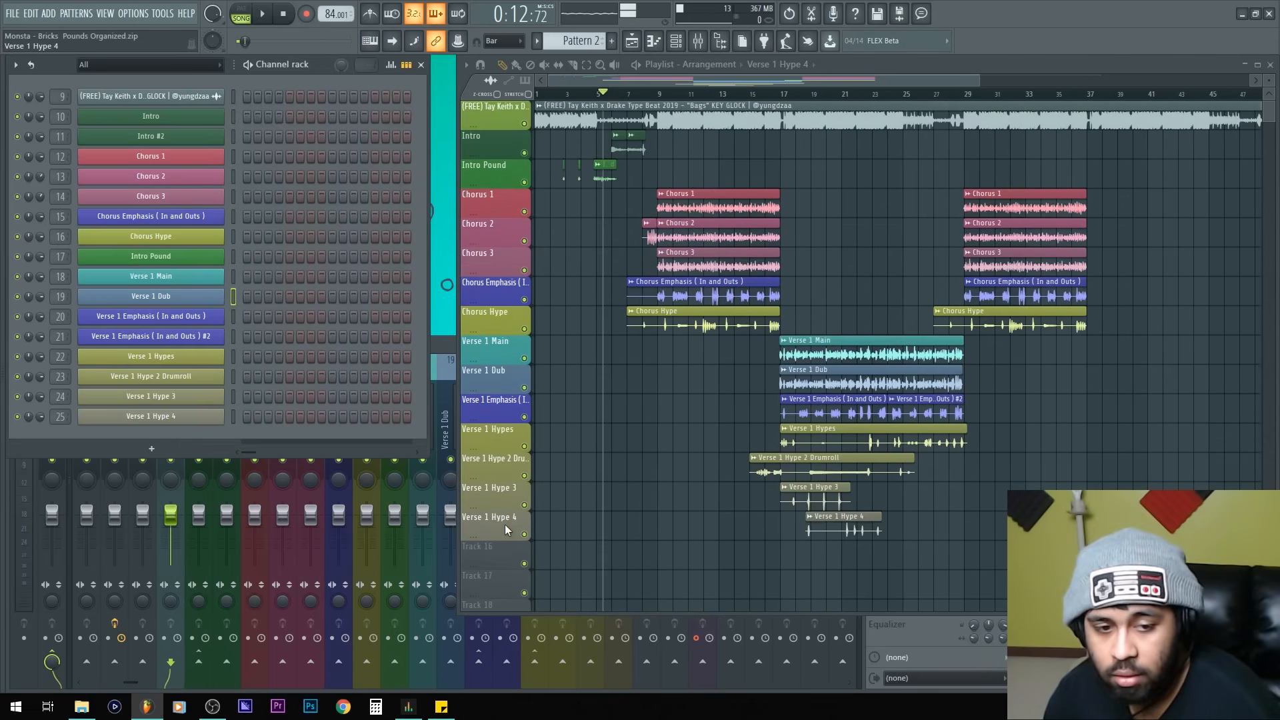
Step: Group the Verse 1 Hype 4 track with the track above and collapse the Verse 1 Hypes group
right_click(505, 530)
click(507, 521)
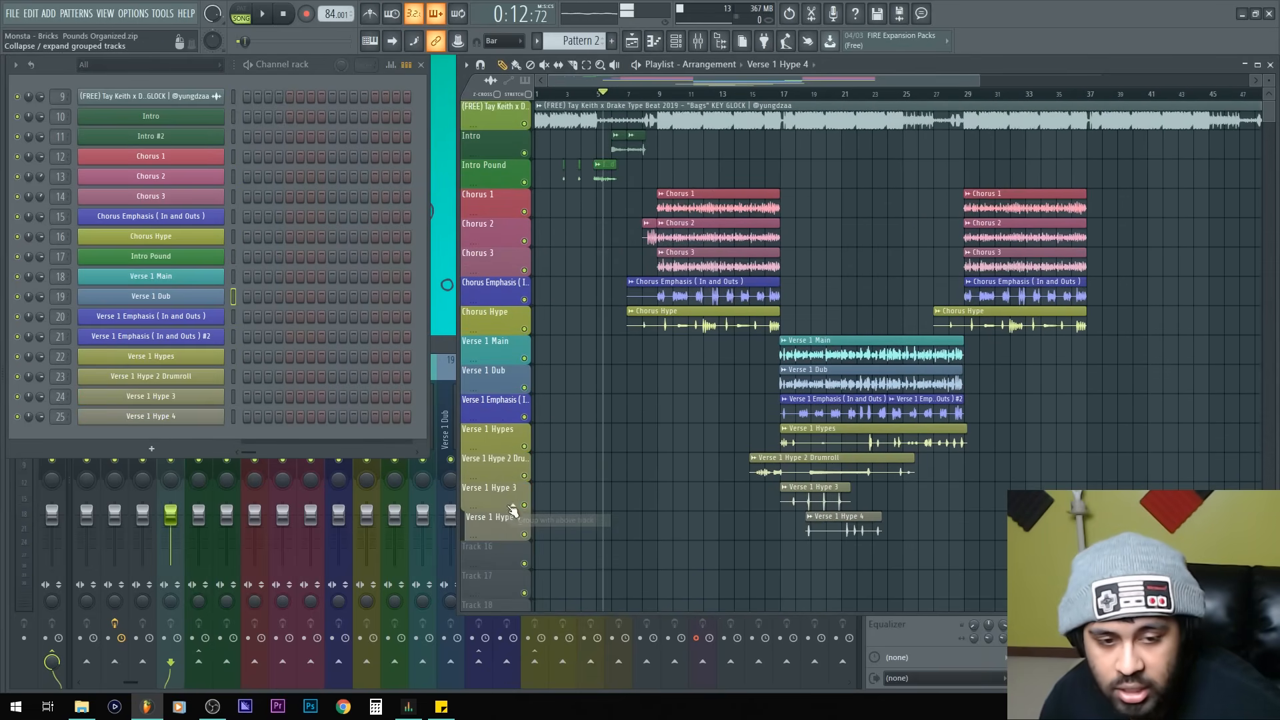
click(513, 475)
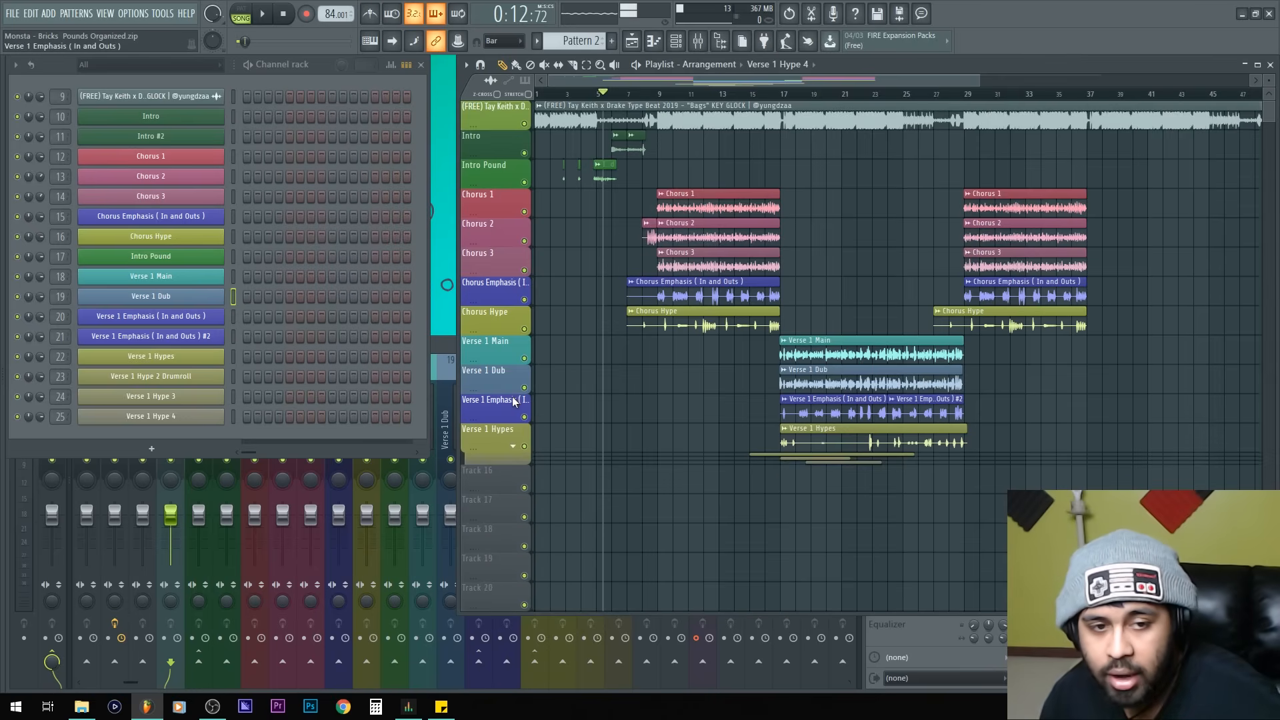
Step: Group the Verse 1 Emphasis, Verse 1 Hypes and Verse 1 Dub tracks under Verse 1 Main and collapse the group
right_click(495, 406)
click(505, 520)
right_click(492, 432)
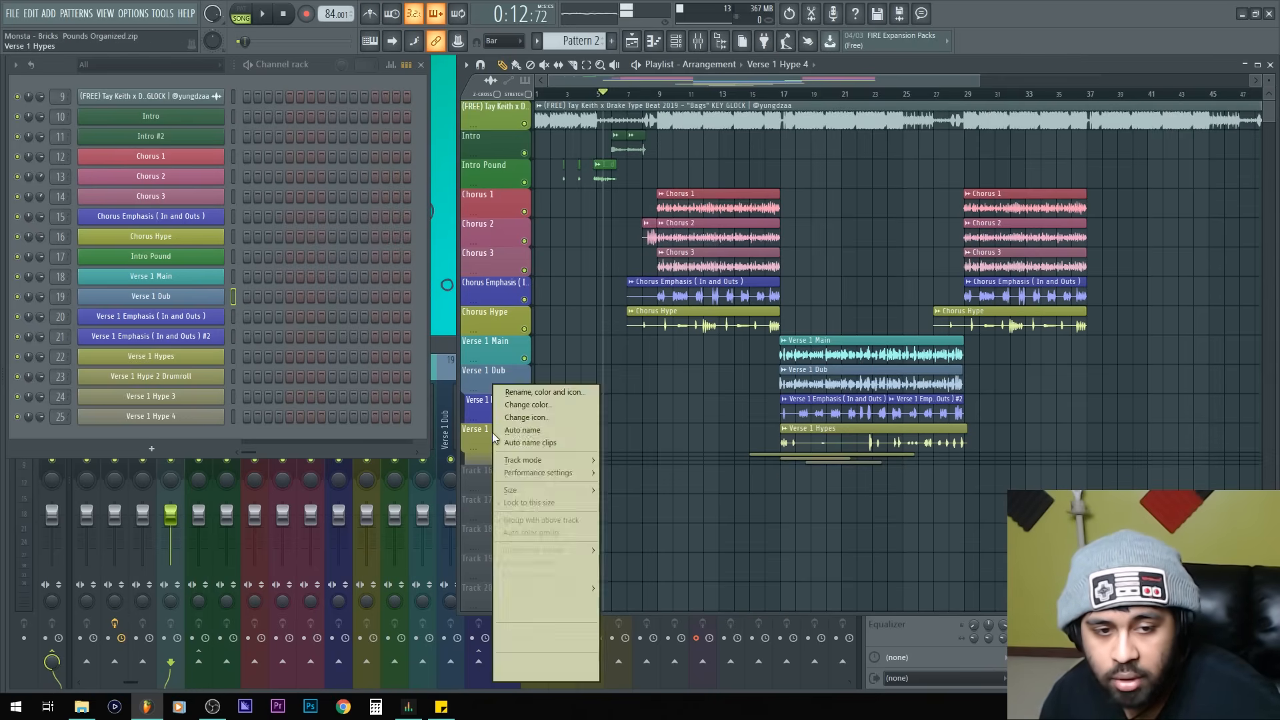
click(503, 521)
right_click(491, 380)
click(505, 523)
click(518, 361)
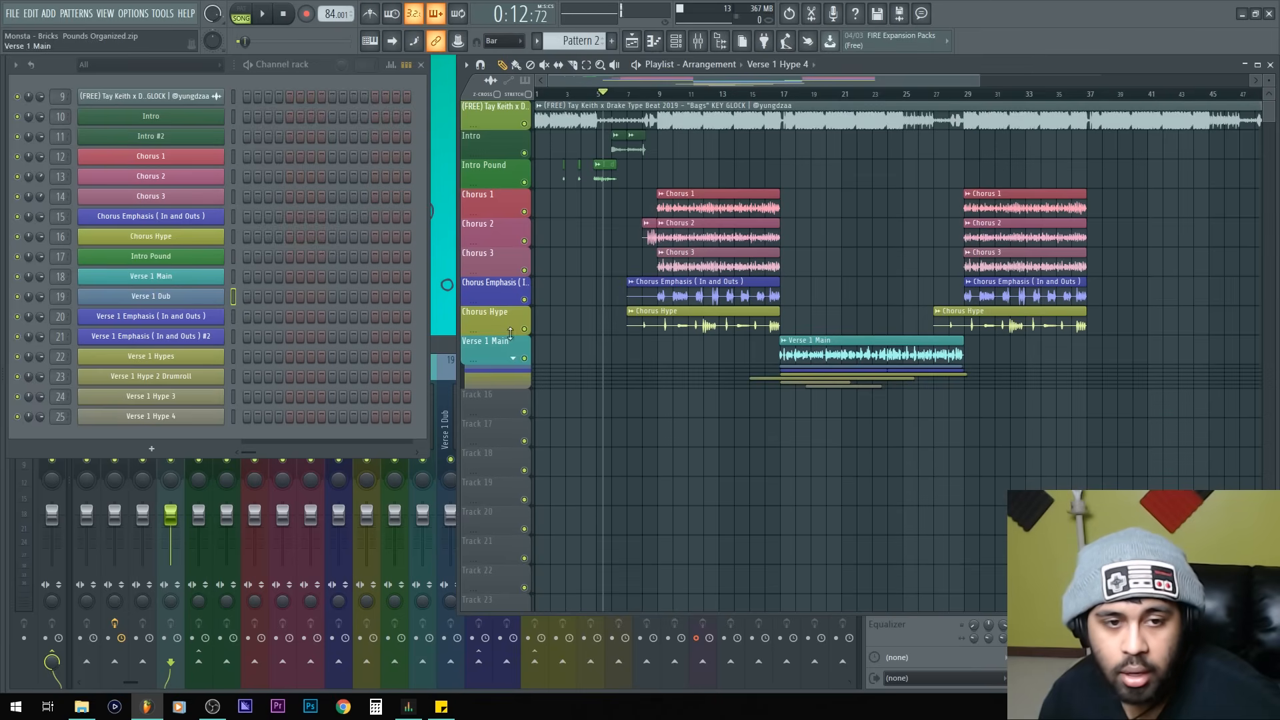
Step: Group the Chorus Hype, Chorus Emphasis, Chorus 3 and Chorus 2 tracks under the Chorus 1 track
right_click(498, 316)
key(g)
right_click(493, 292)
key(g)
right_click(490, 266)
key(g)
right_click(490, 240)
key(g)
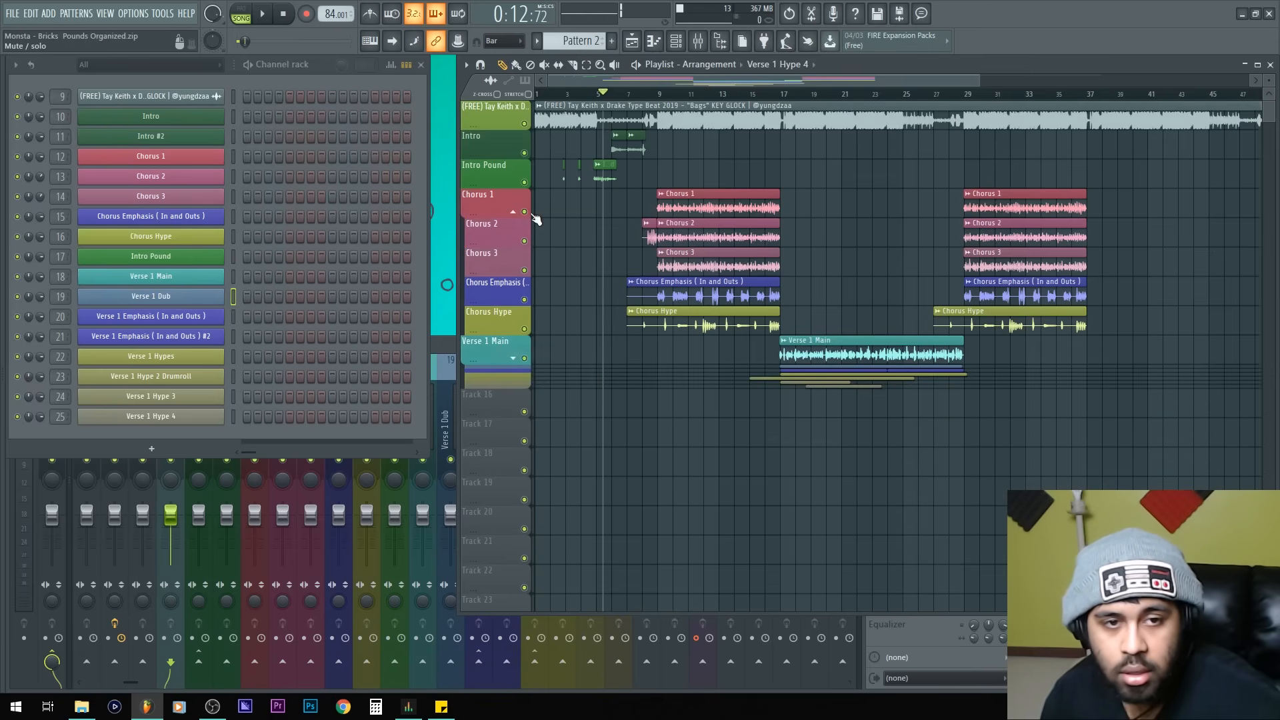
Step: Collapse the Chorus 1 group and group the Intro Pound track with the Intro track
click(512, 211)
right_click(500, 173)
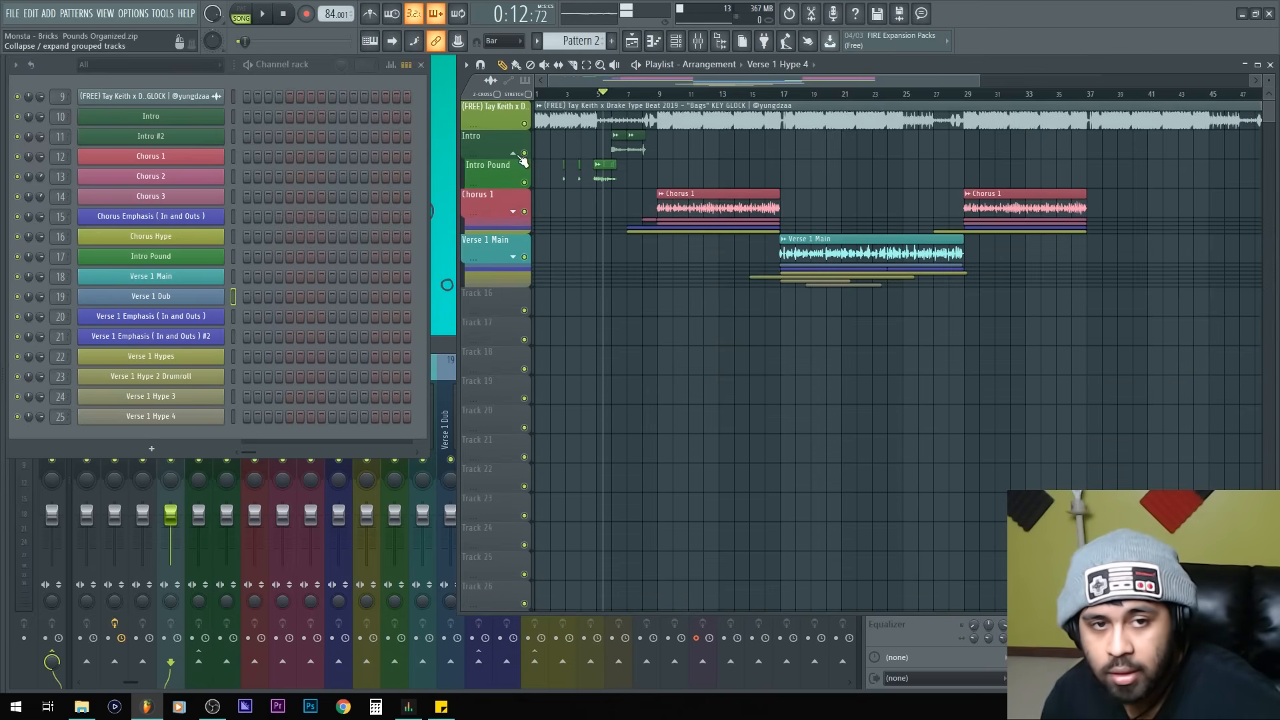
key(g)
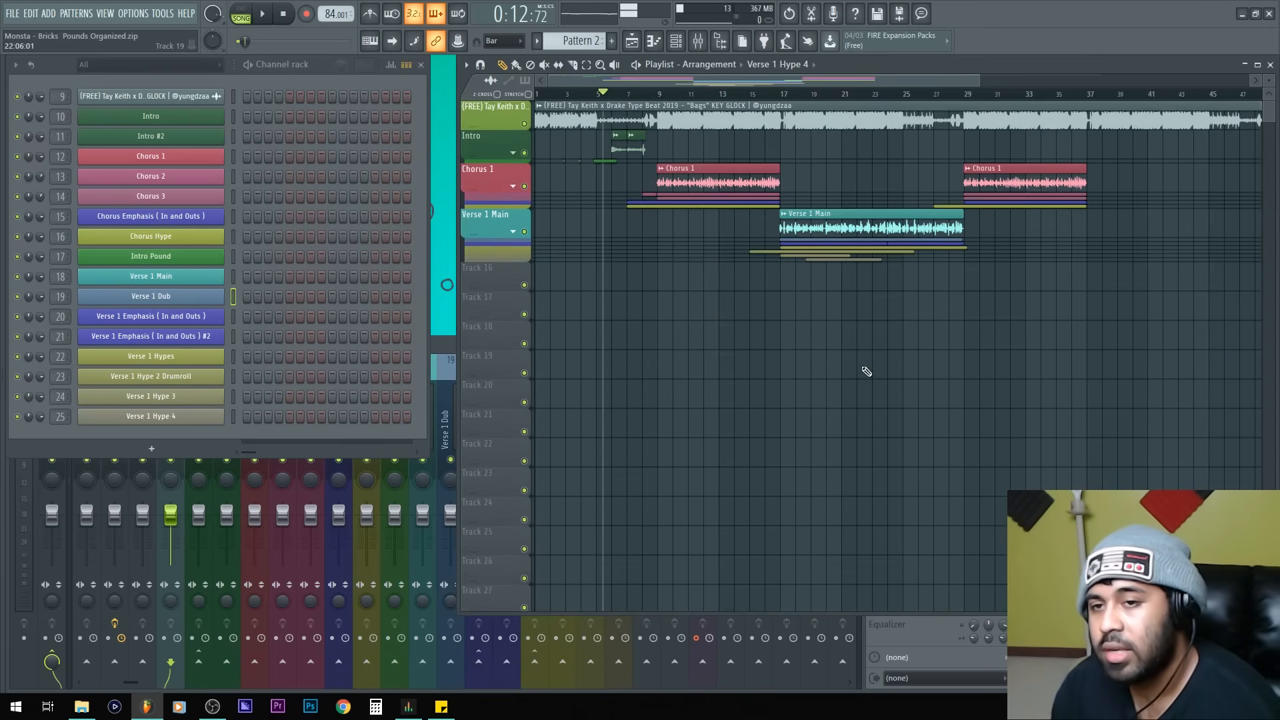